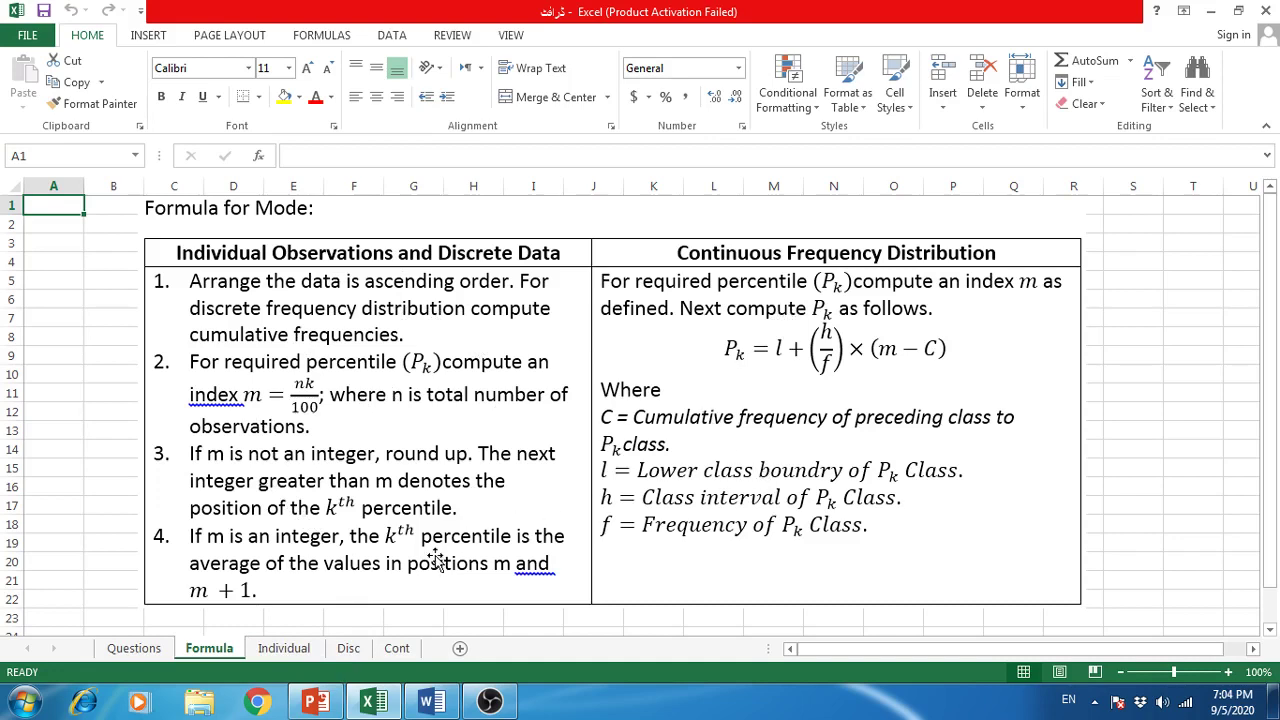
# Examine the room rates in column A of the Individual sheet against the hotel example on the Questions sheet
pyautogui.click(286, 650)
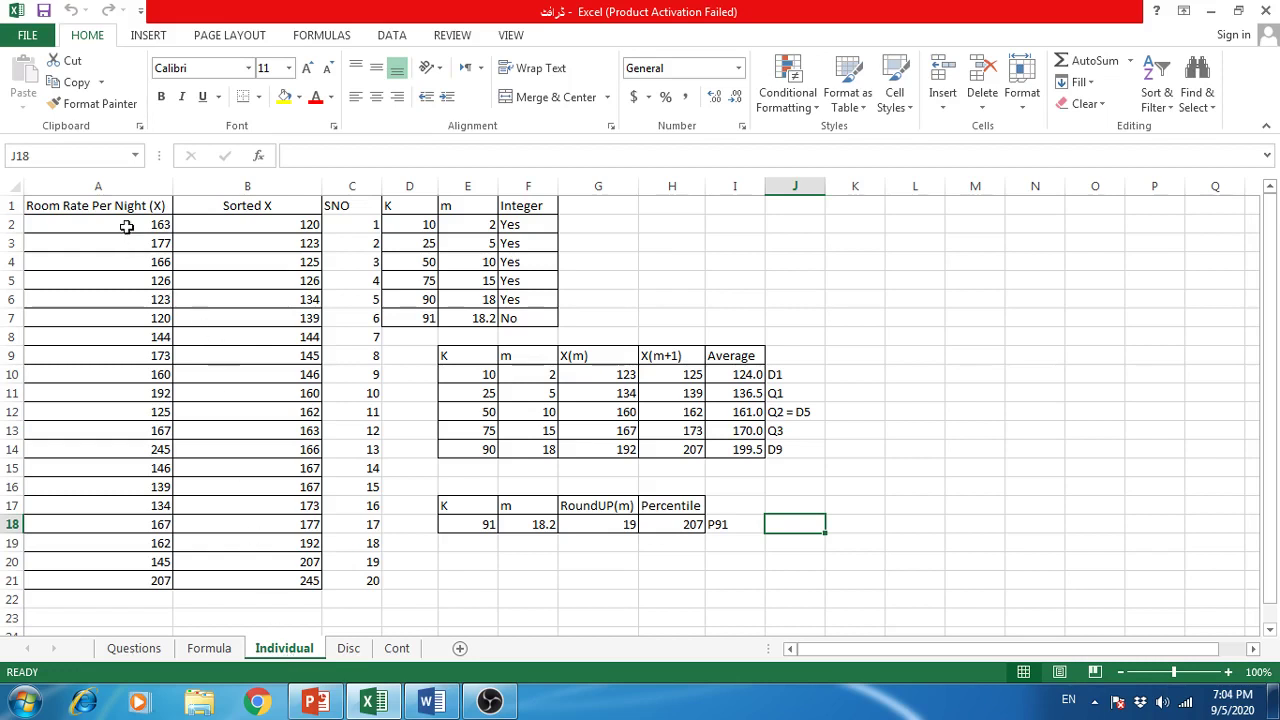
pyautogui.moveTo(127, 226); pyautogui.dragTo(129, 585)
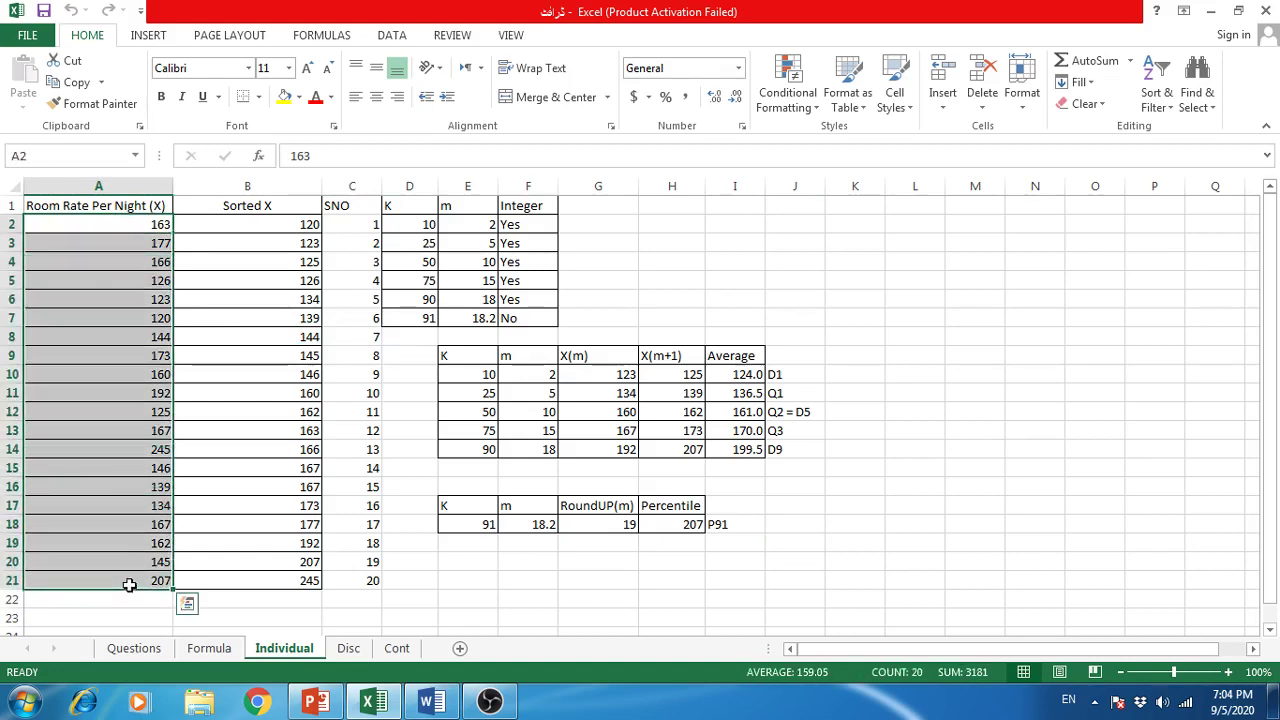
pyautogui.click(134, 652)
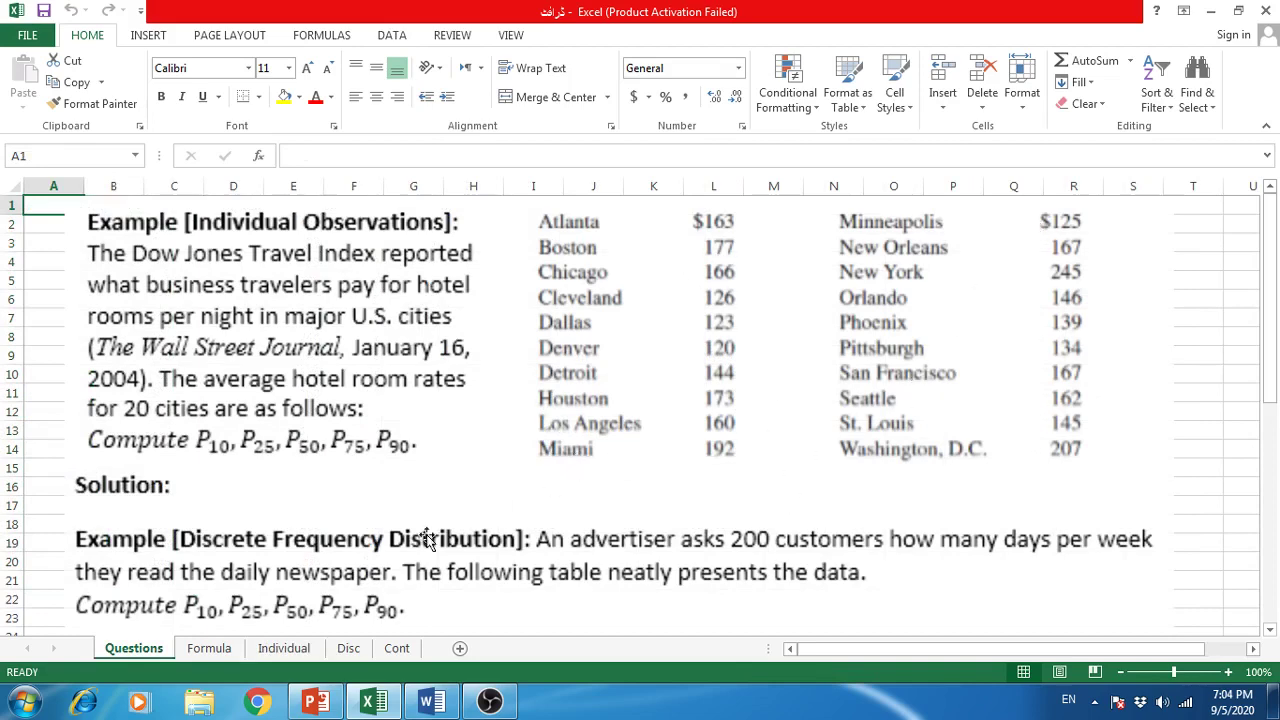
pyautogui.click(287, 651)
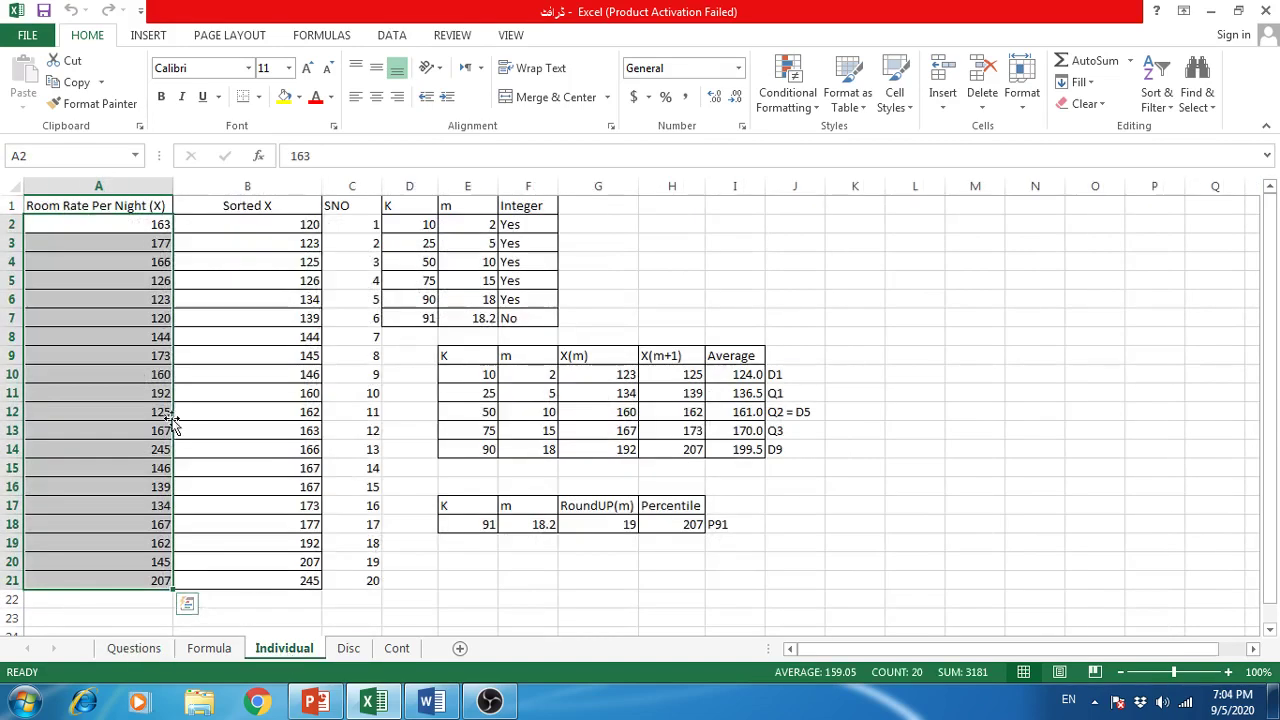
pyautogui.moveTo(136, 240); pyautogui.dragTo(136, 262)
pyautogui.click(136, 238)
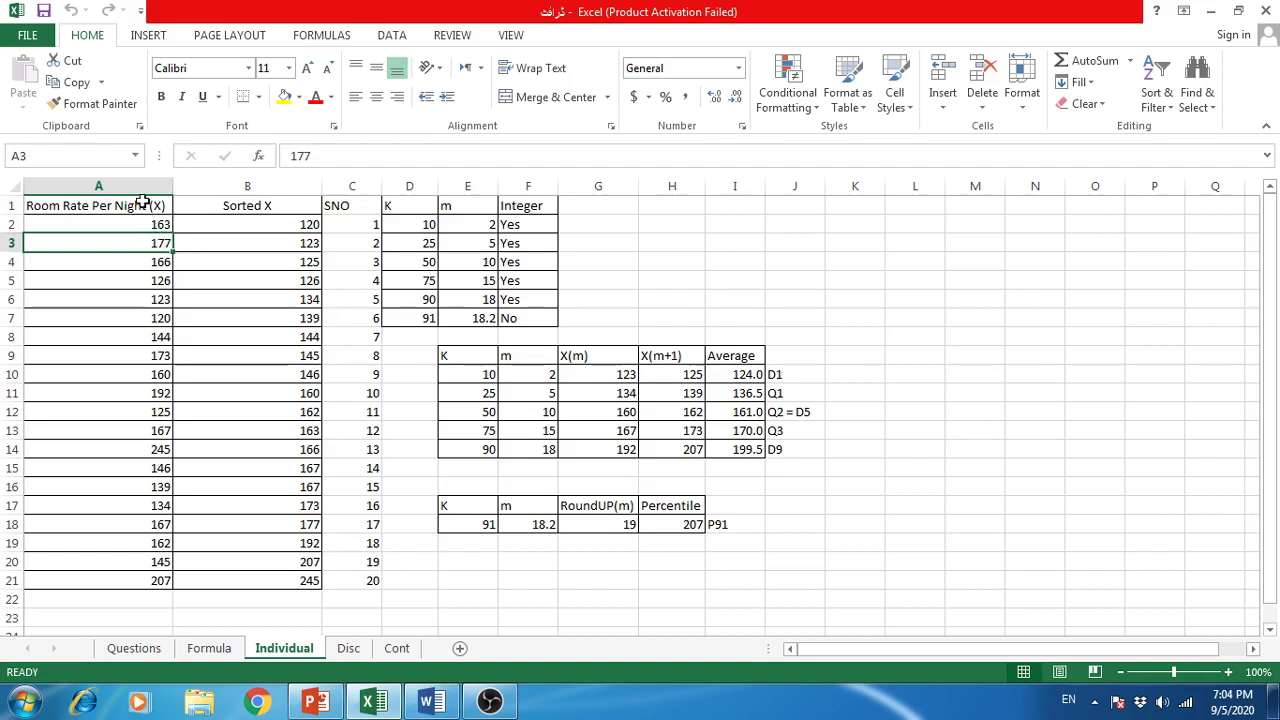
# Copy the Room Rate Per Night (X) column, A1:A21, on the Individual sheet to M1
pyautogui.moveTo(143, 202); pyautogui.dragTo(158, 592)
pyautogui.hotkey('ctrl', 'c')
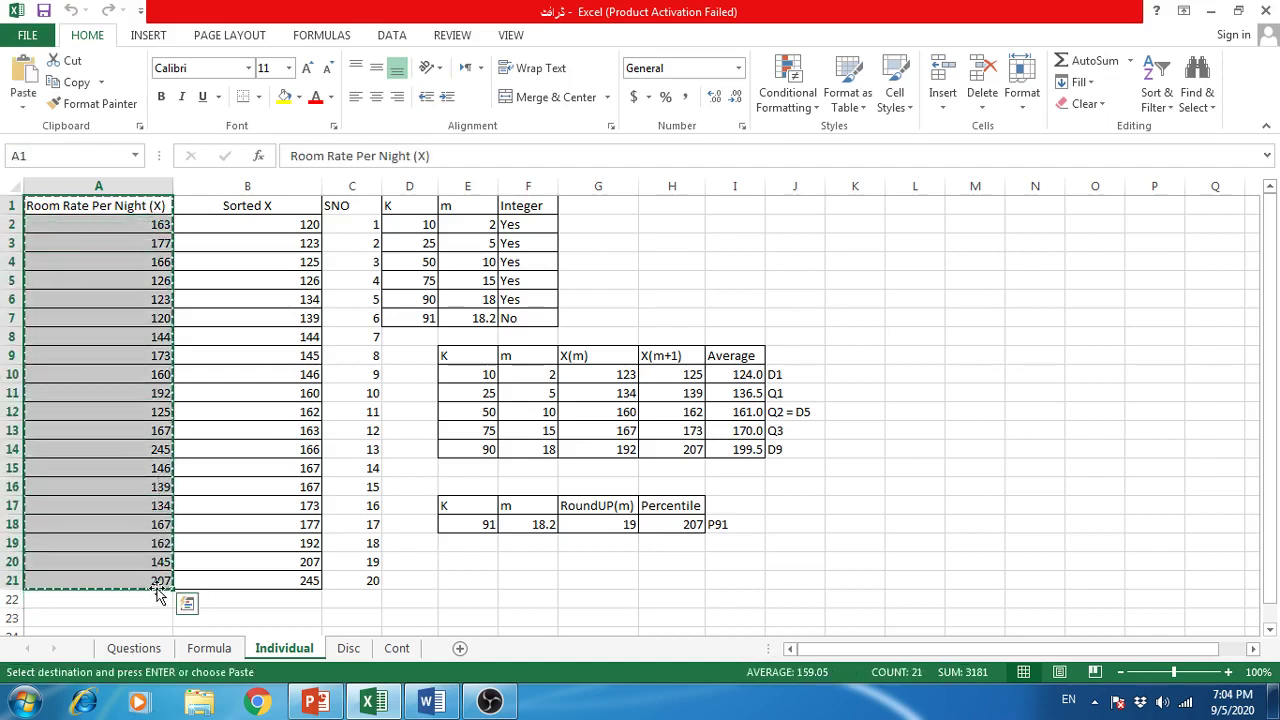
pyautogui.click(967, 204)
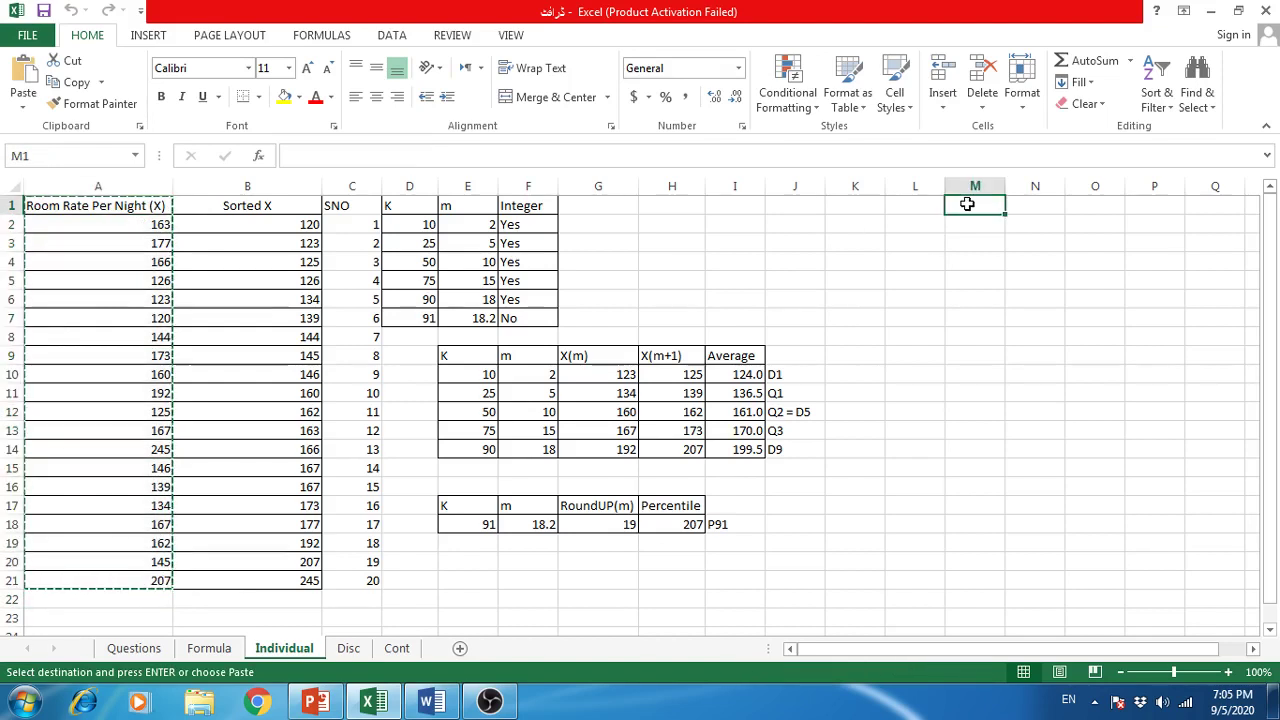
pyautogui.hotkey('ctrl', 'v')
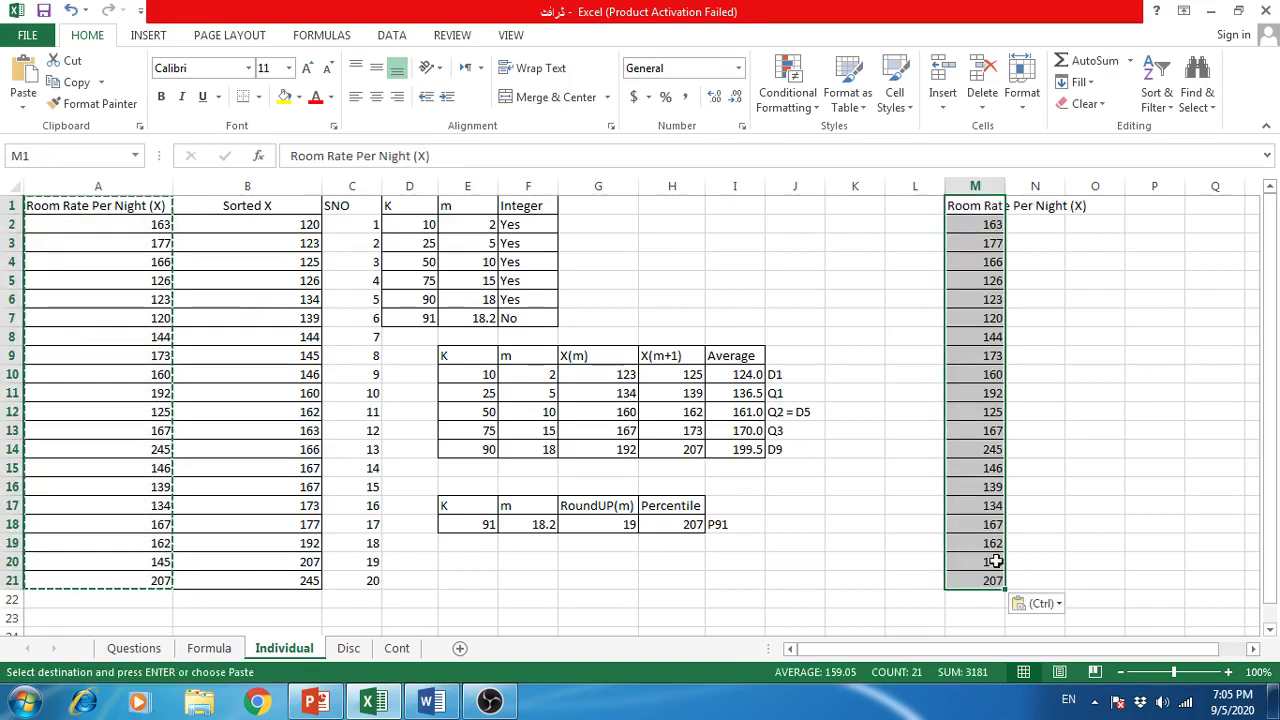
# Sort the copied room rates in column M by value from smallest to largest, treating the first row as a header
pyautogui.click(396, 40)
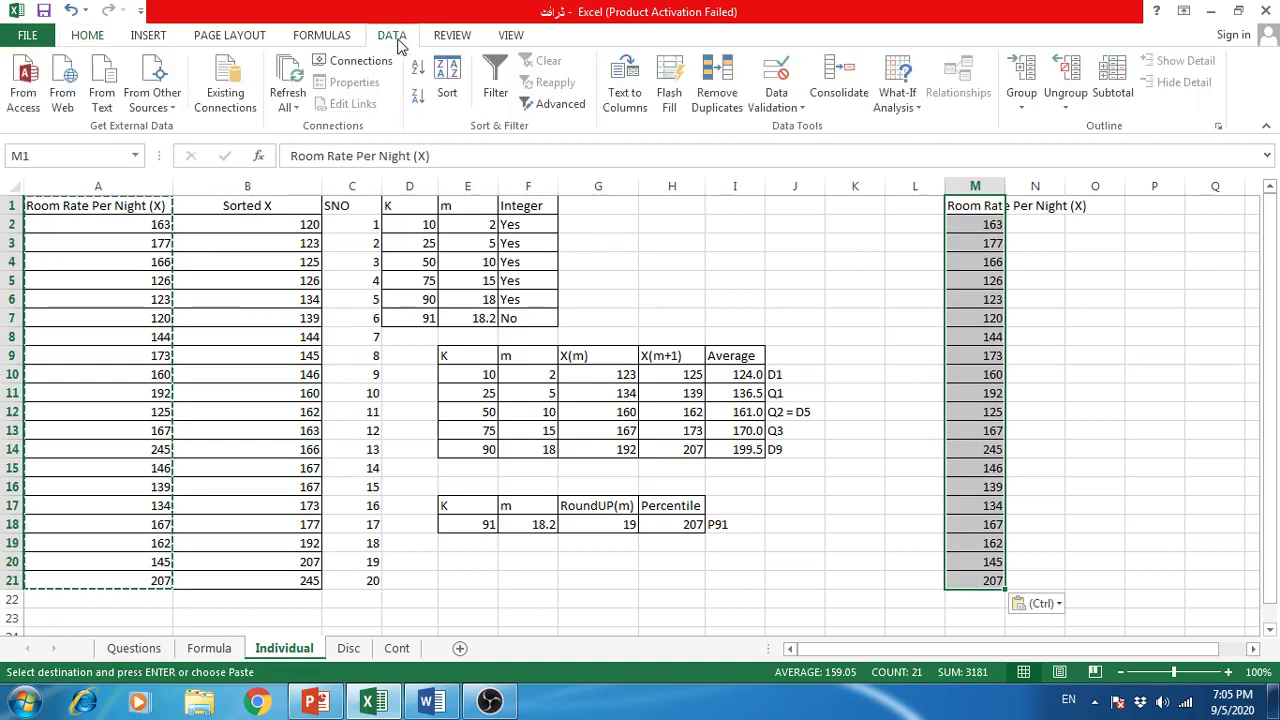
pyautogui.click(447, 85)
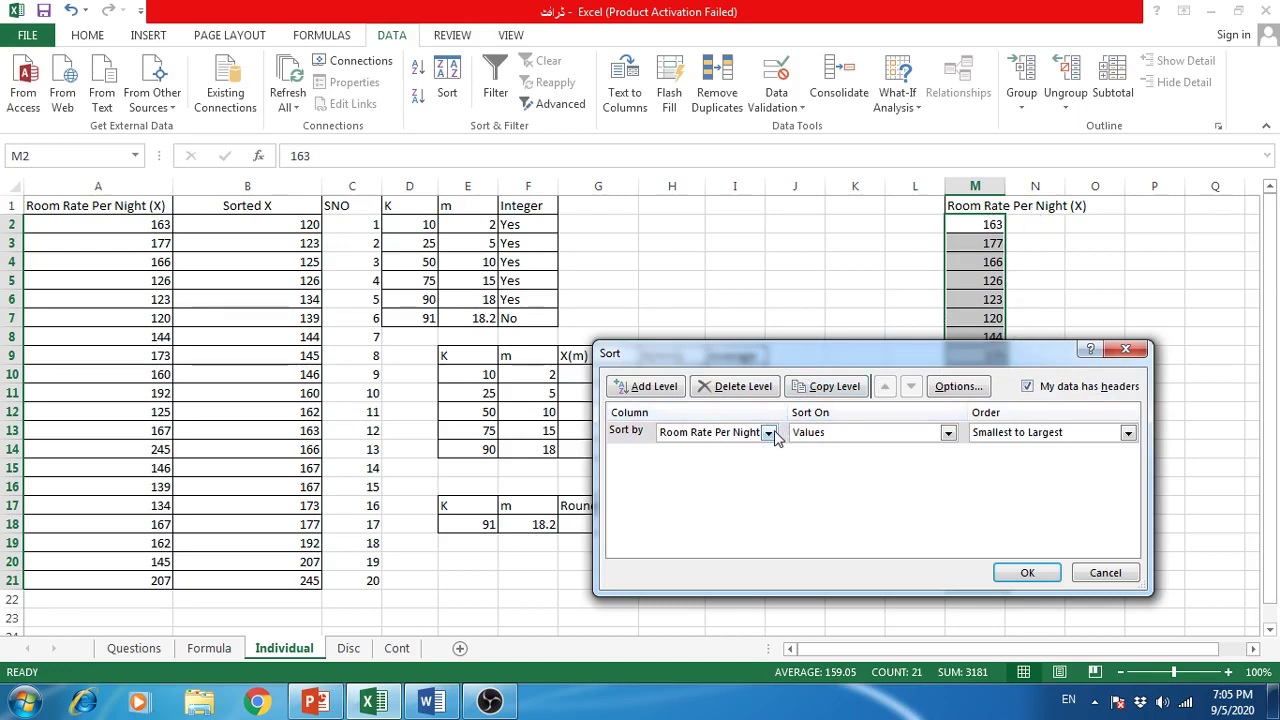
pyautogui.click(1007, 576)
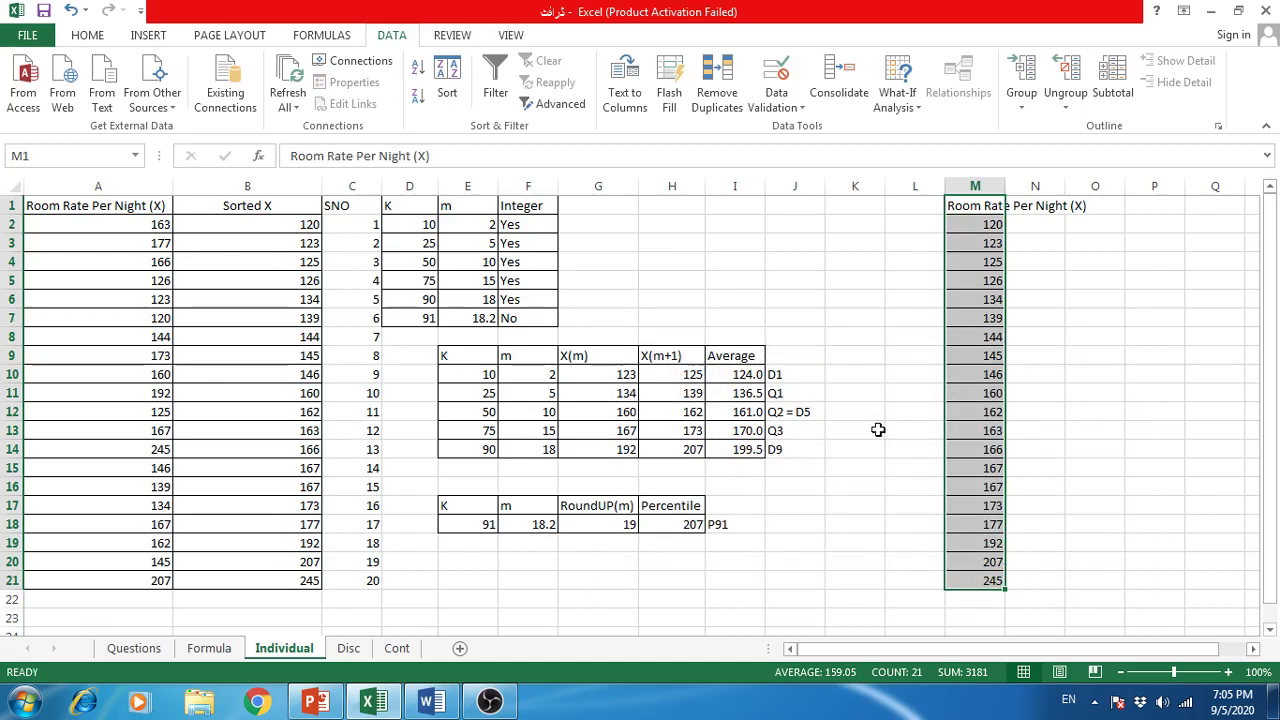
# Delete the sorted copy of the room rates in column M
pyautogui.click(975, 182)
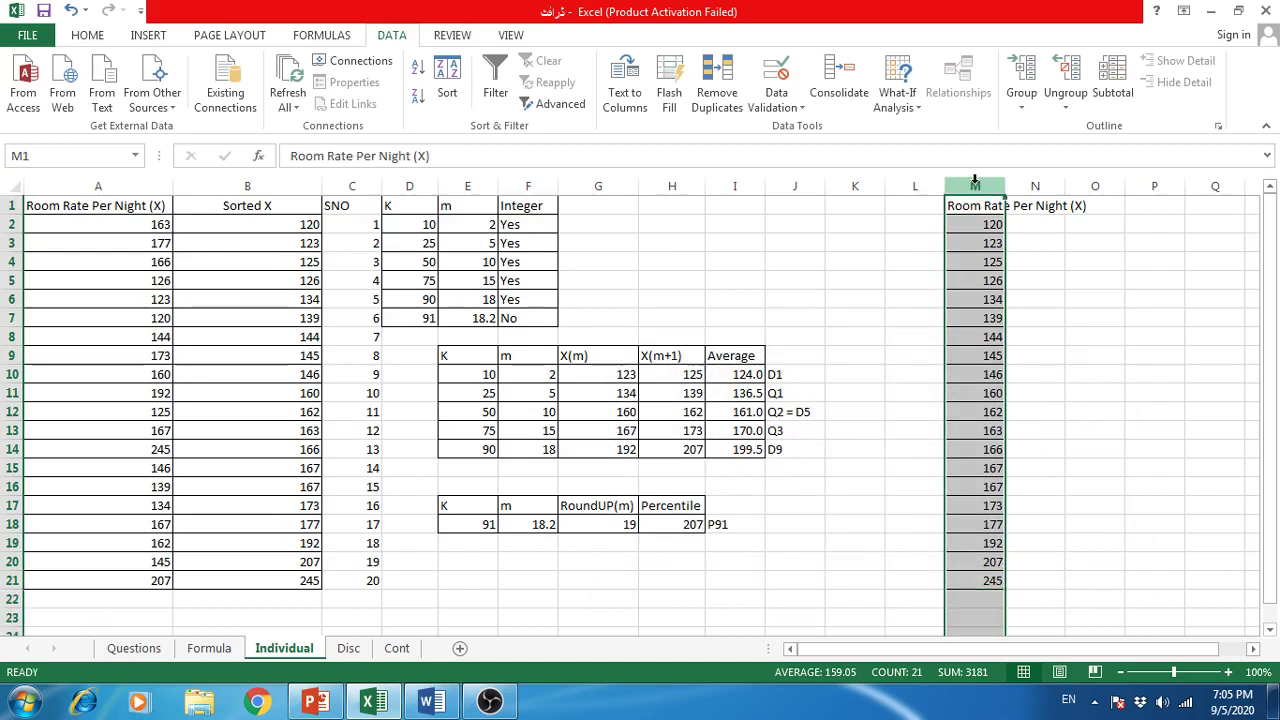
pyautogui.rightClick(977, 186)
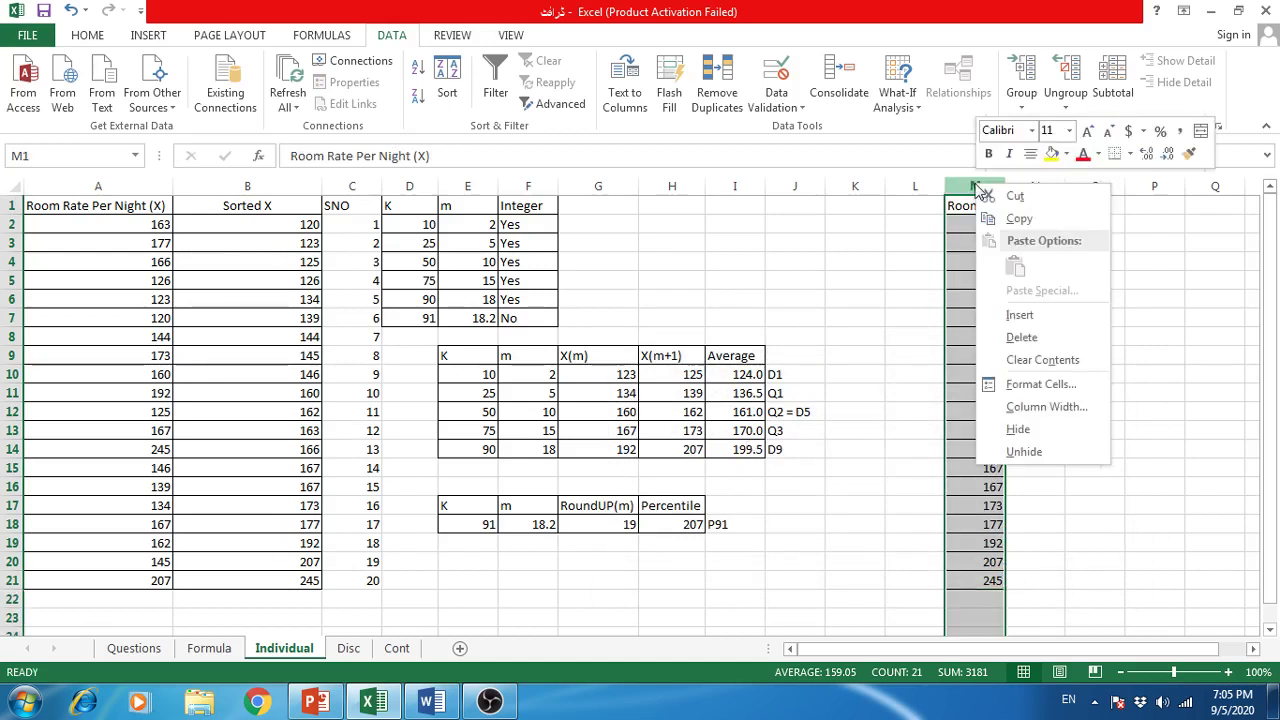
pyautogui.click(1022, 338)
pyautogui.click(857, 252)
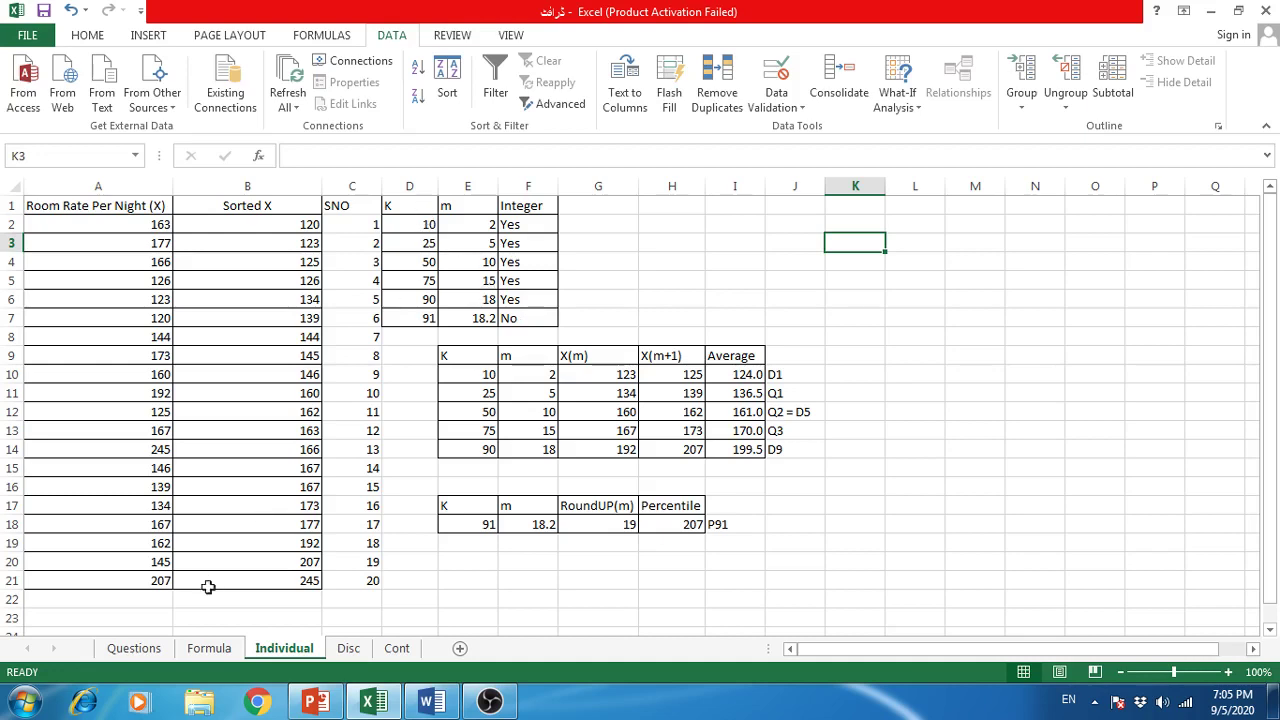
# Review the required percentiles on the Questions sheet, the index rule on the Formula sheet, and the formula for m in E2
pyautogui.click(132, 648)
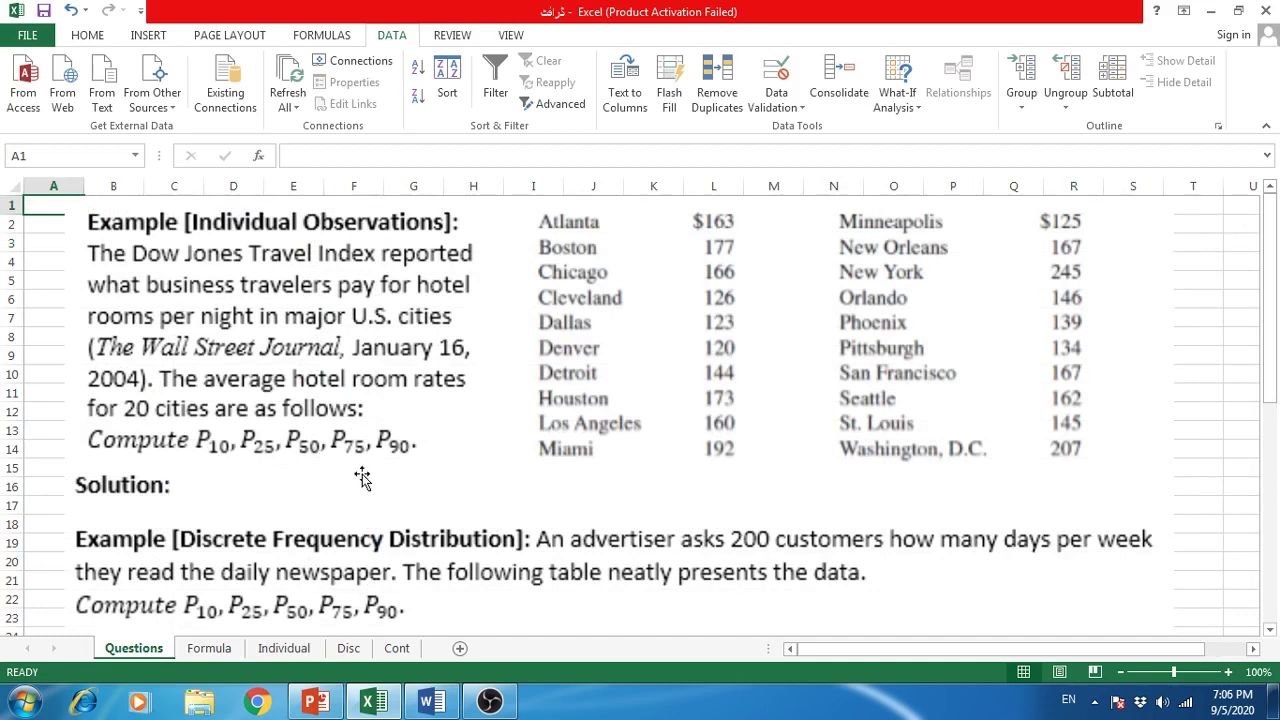
pyautogui.click(285, 650)
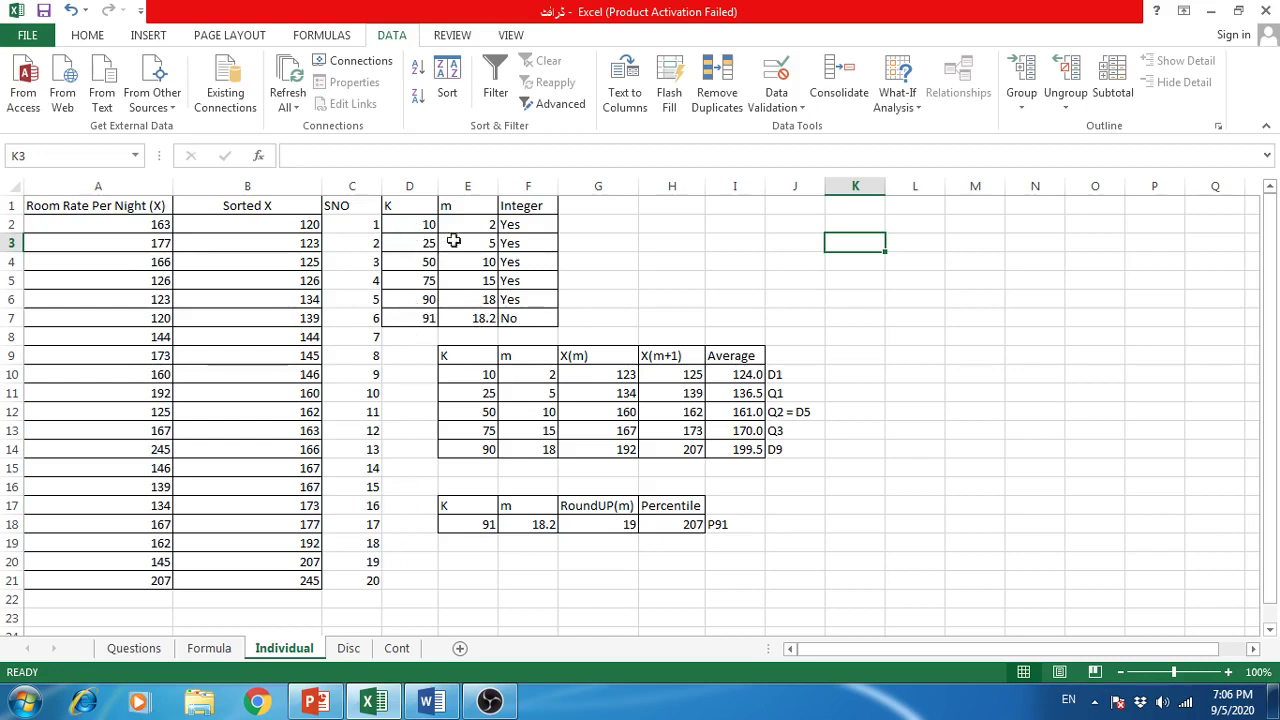
pyautogui.click(158, 656)
pyautogui.click(200, 652)
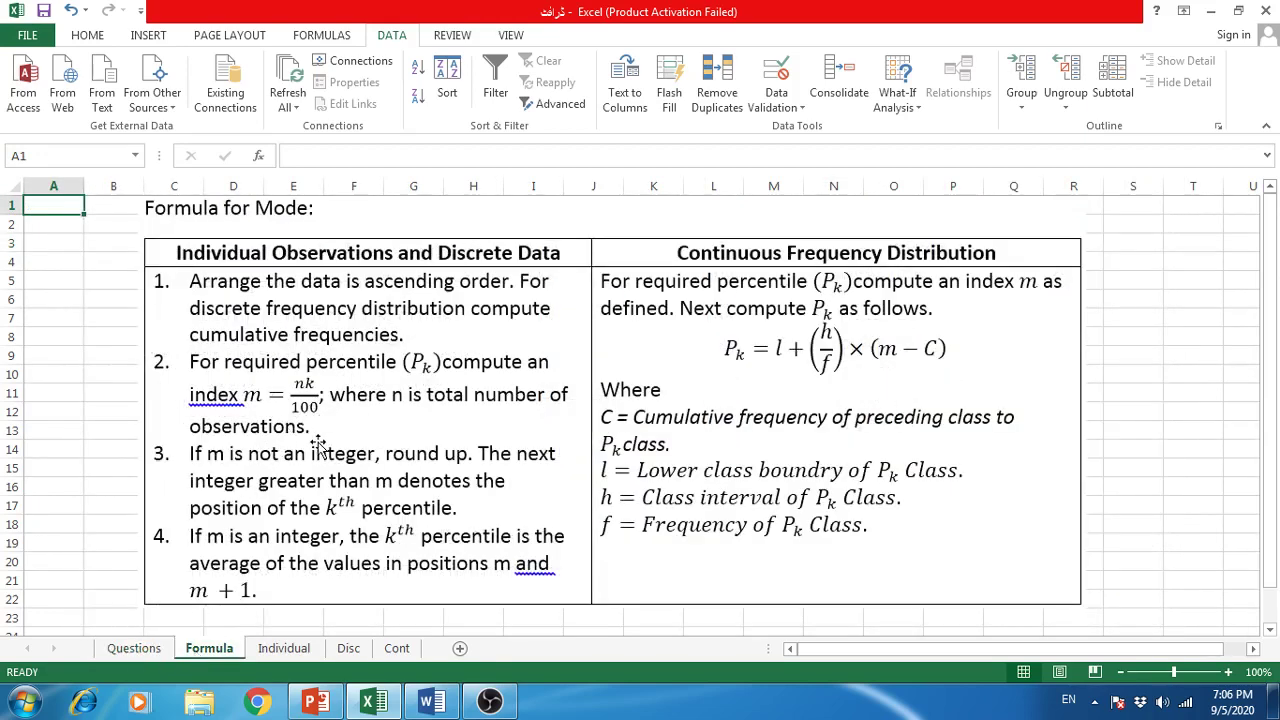
pyautogui.click(290, 650)
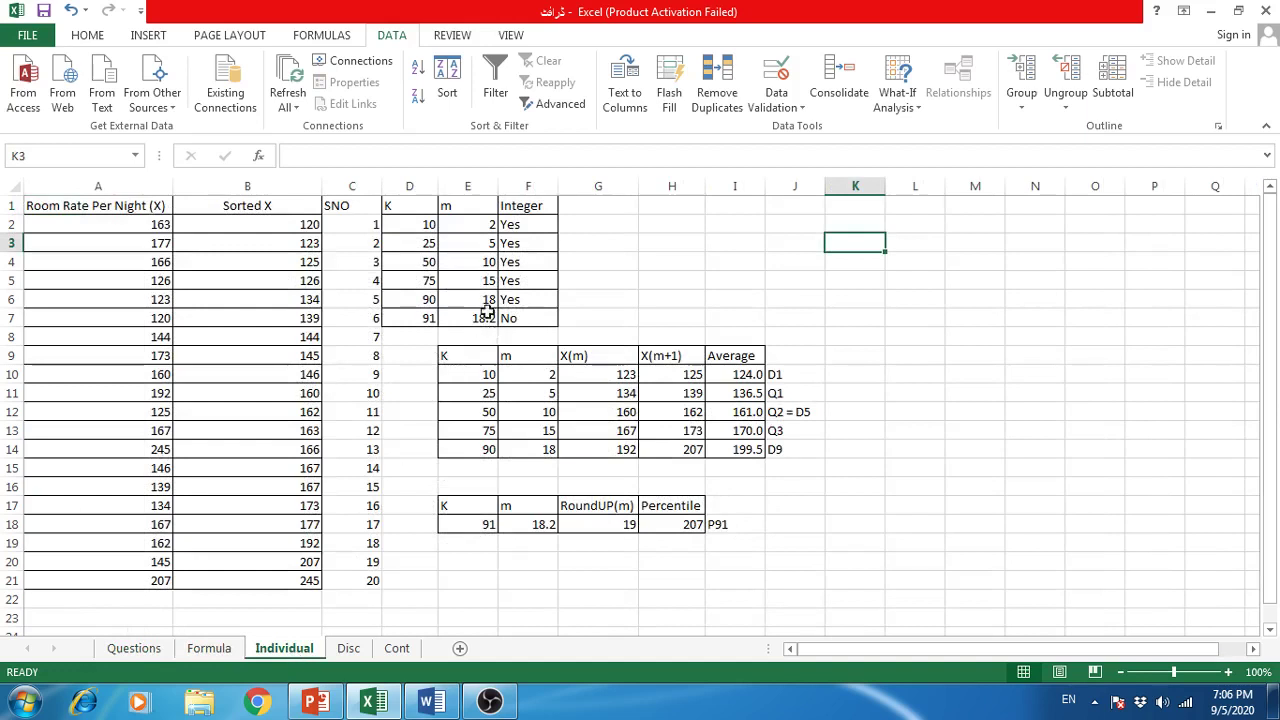
pyautogui.click(475, 222)
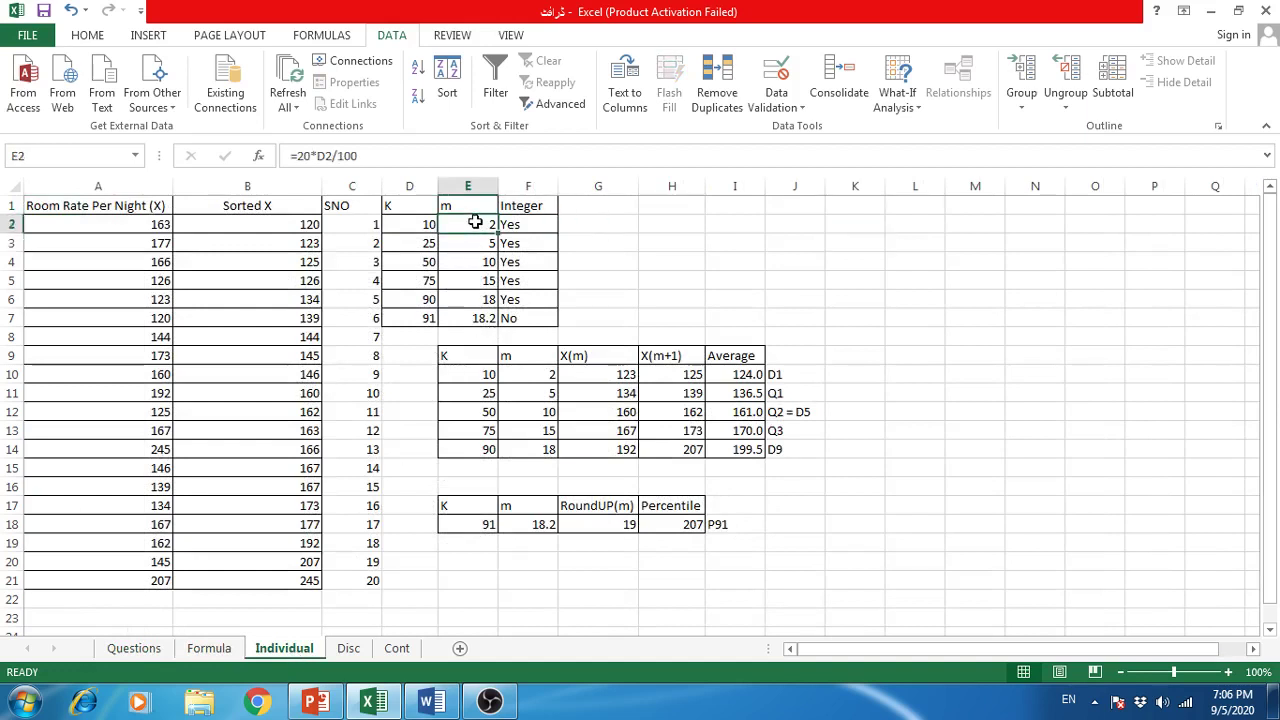
# Enter the index calculation =20*10/100 in cell H2 of the Individual sheet
pyautogui.click(676, 227)
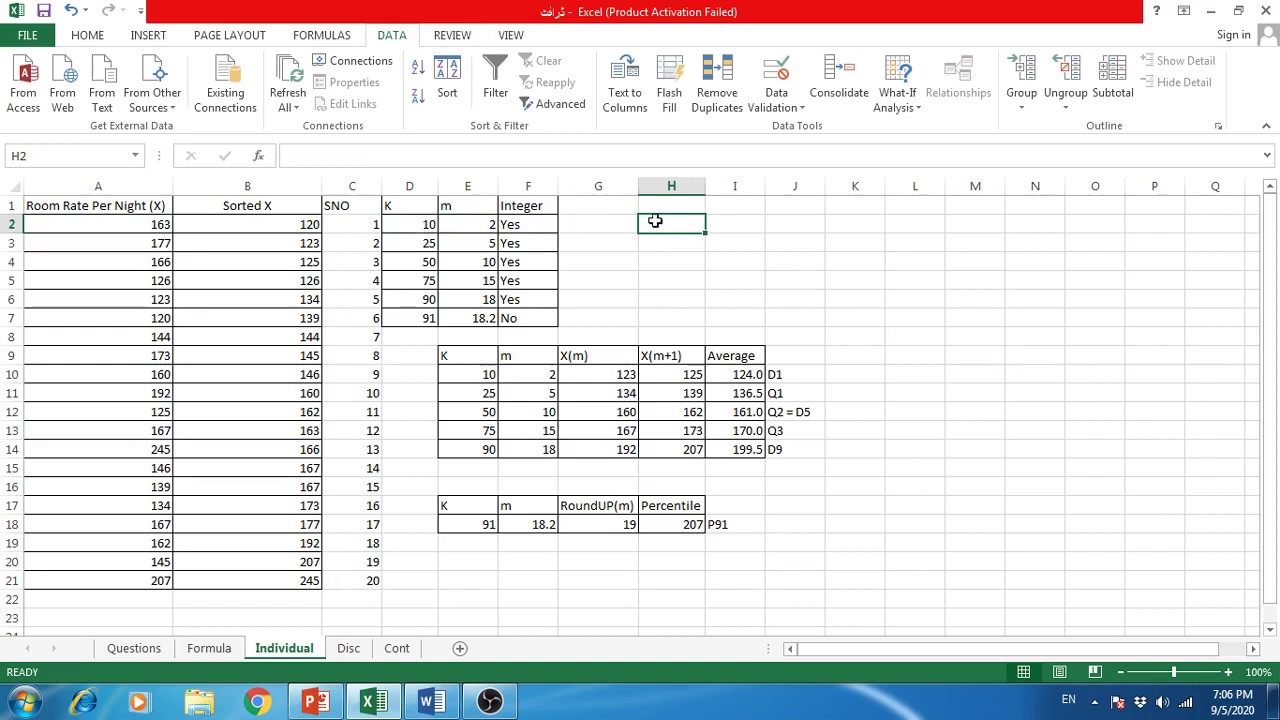
pyautogui.write('=')
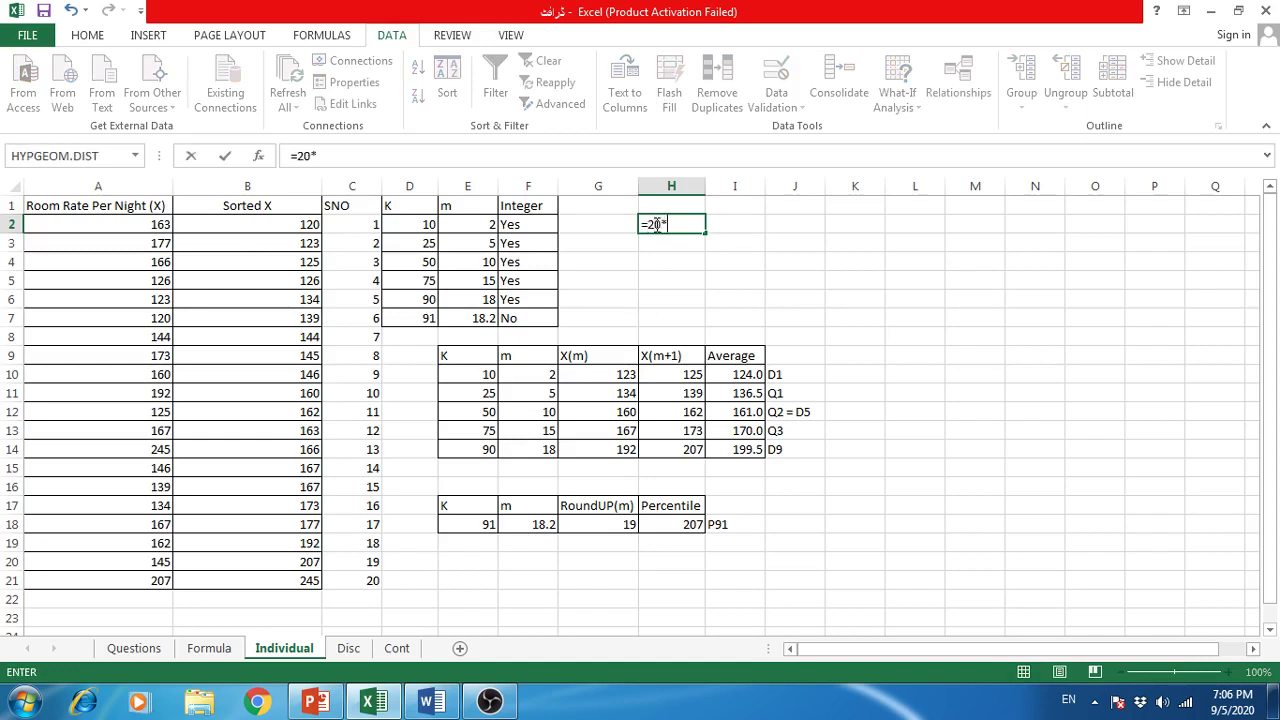
pyautogui.write('20*10/100')
pyautogui.press('Tab')
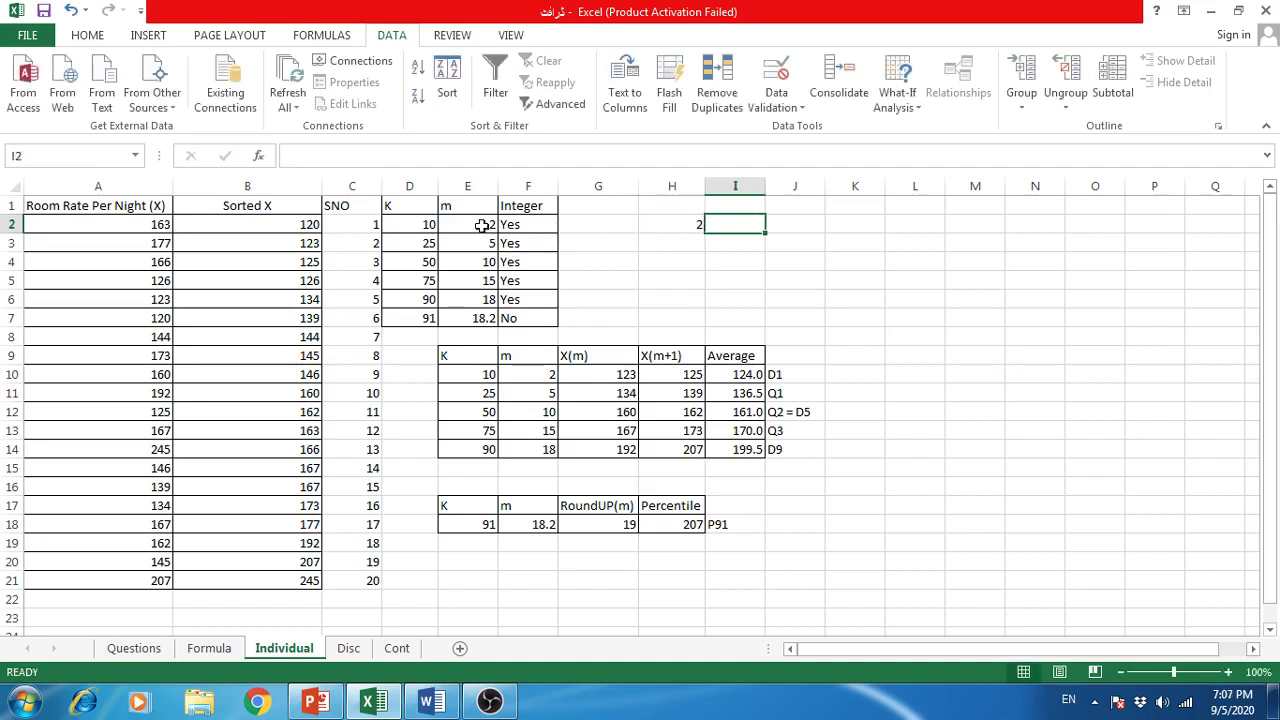
# Compare the formula in E2 with the trial calculation in H2, and clear H2
pyautogui.click(481, 225)
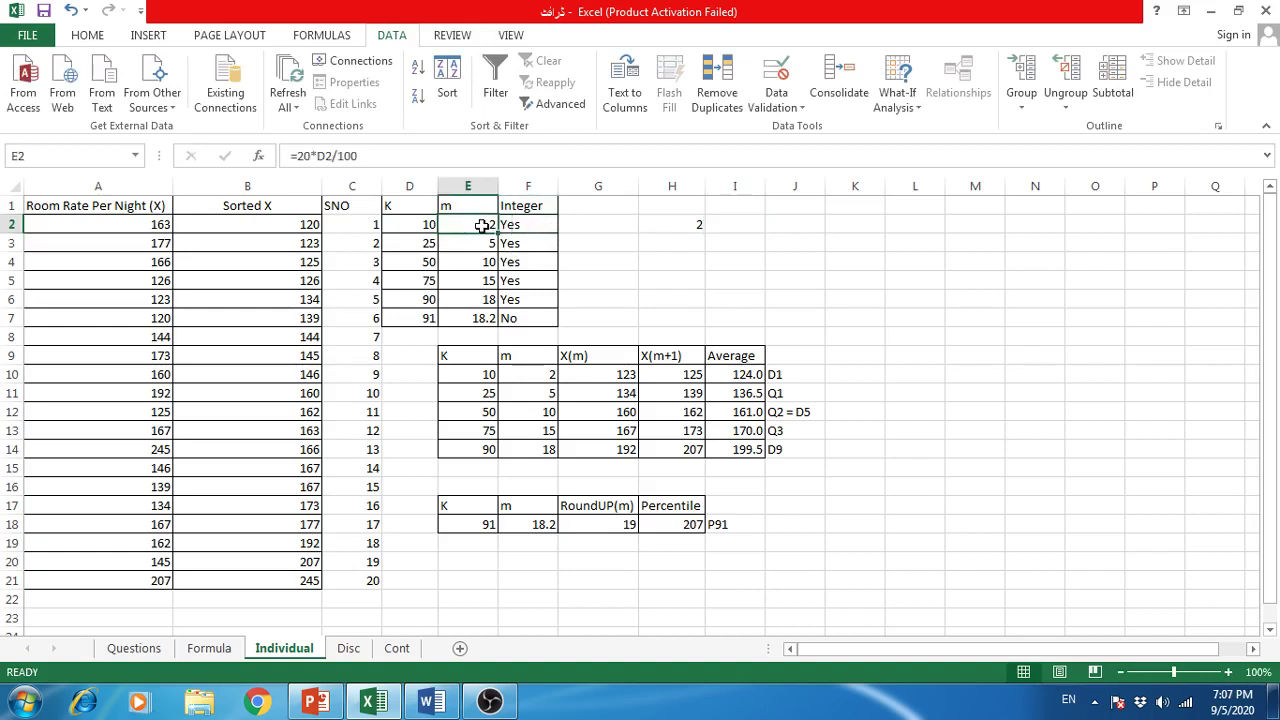
pyautogui.click(657, 219)
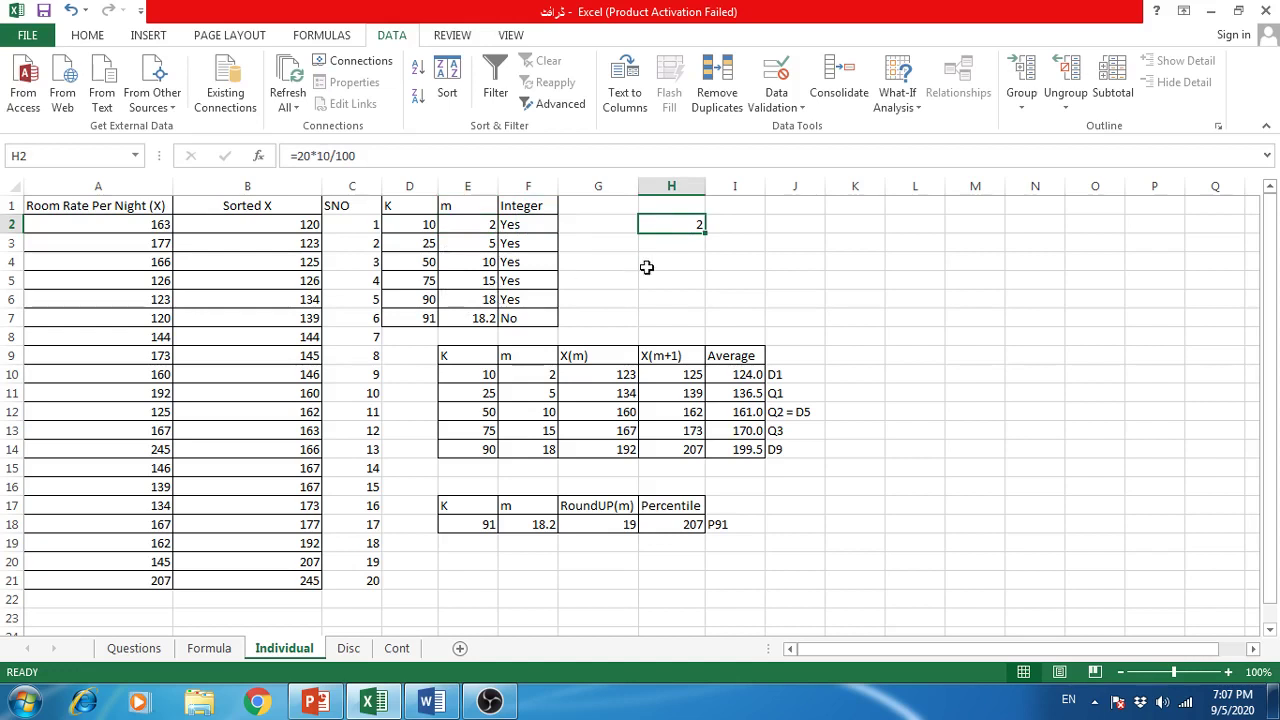
pyautogui.press('Delete')
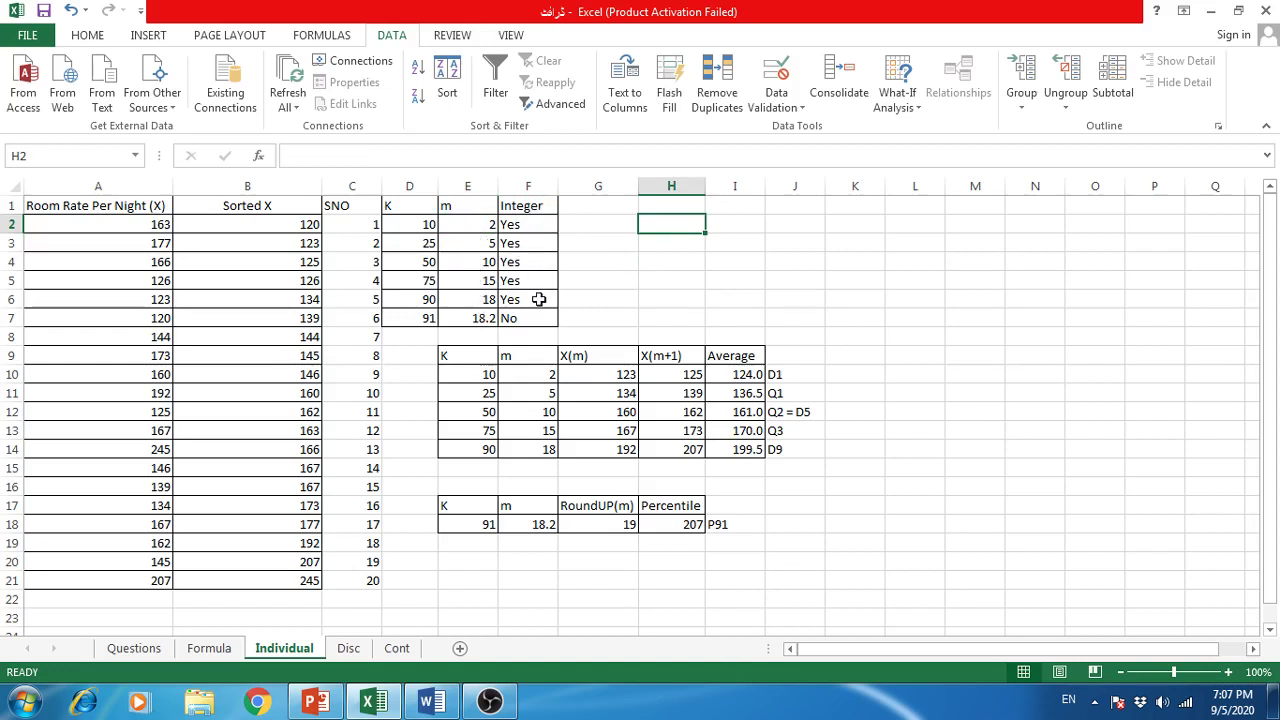
# Examine the integer and non-integer percentile rules on the Formula sheet alongside the result tables on the Individual sheet
pyautogui.click(223, 652)
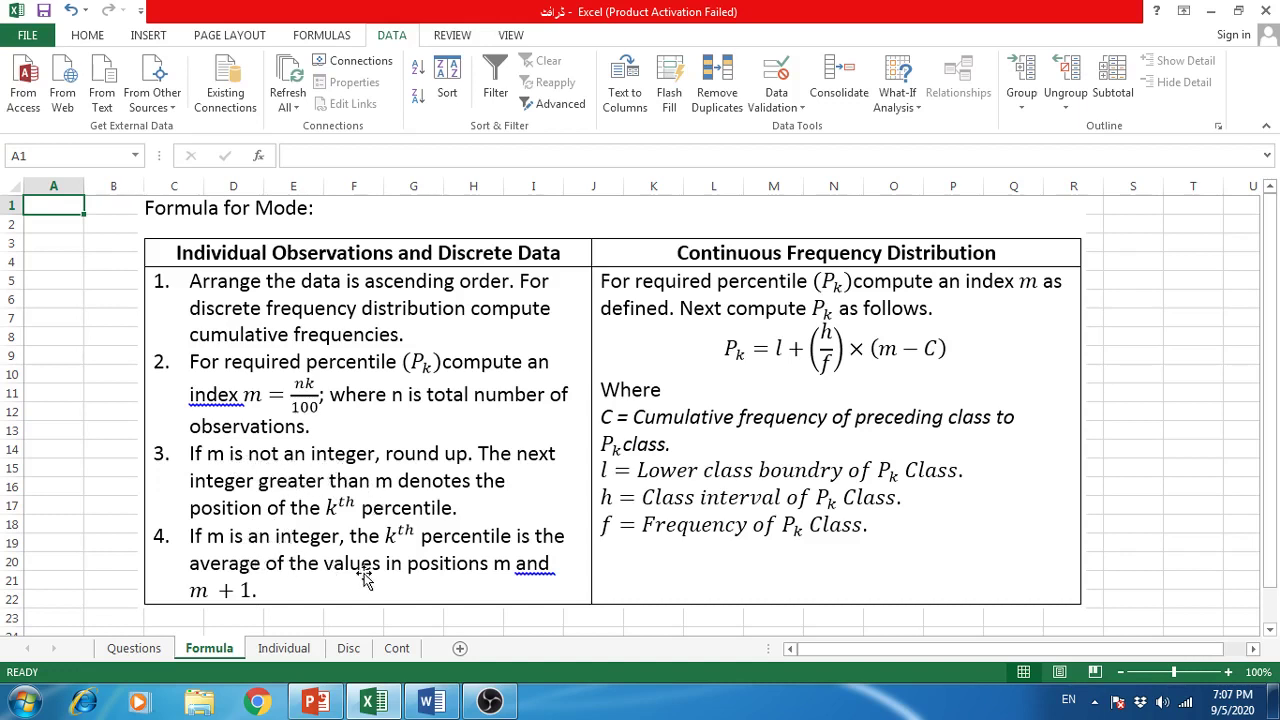
pyautogui.click(280, 648)
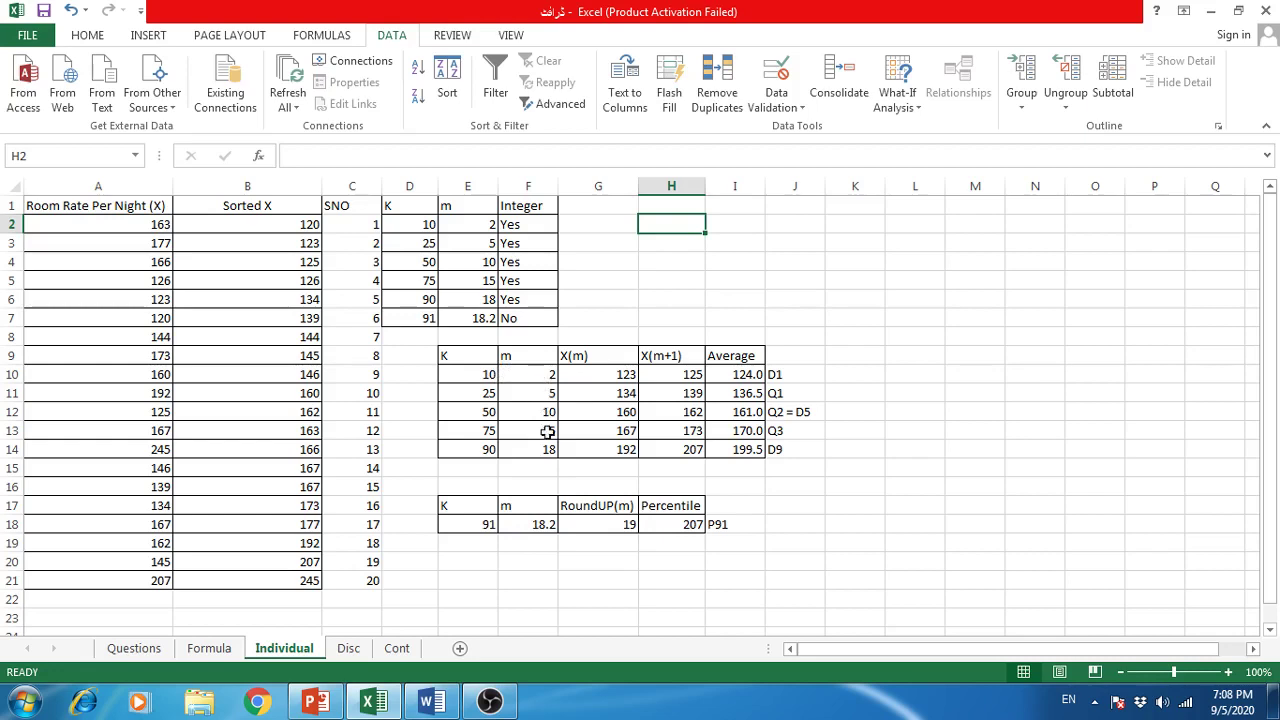
pyautogui.click(219, 651)
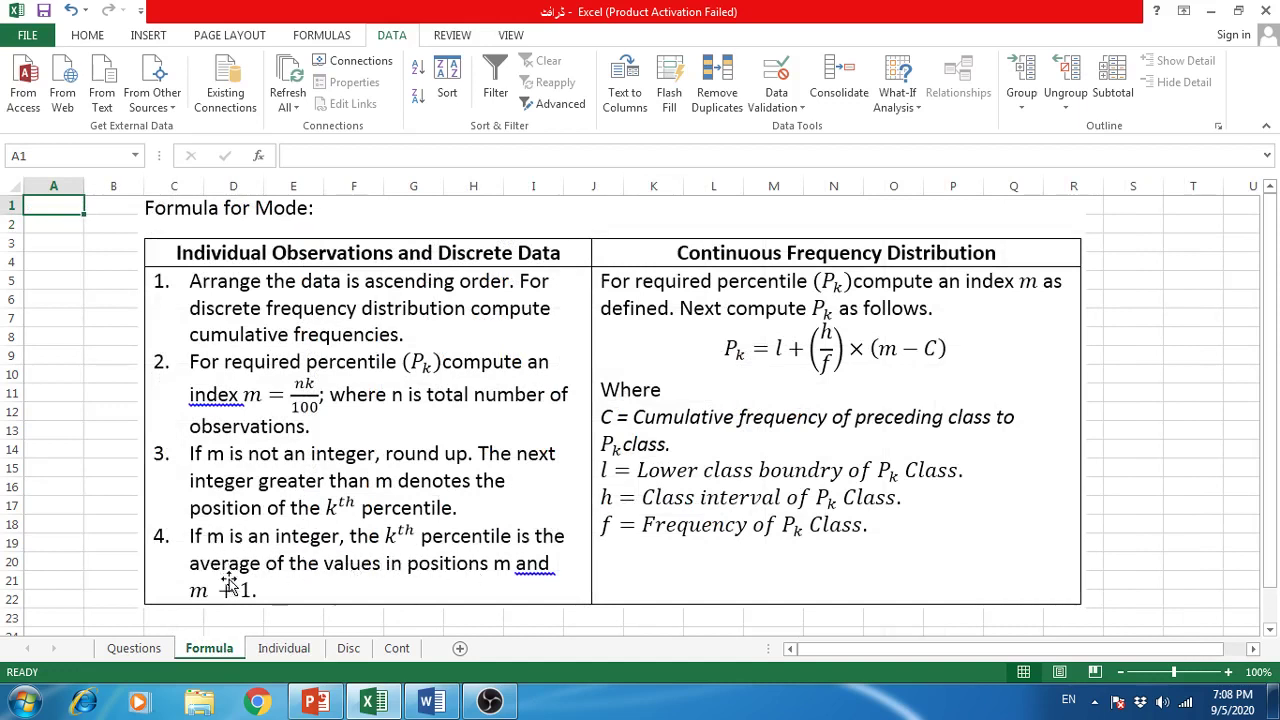
pyautogui.click(290, 650)
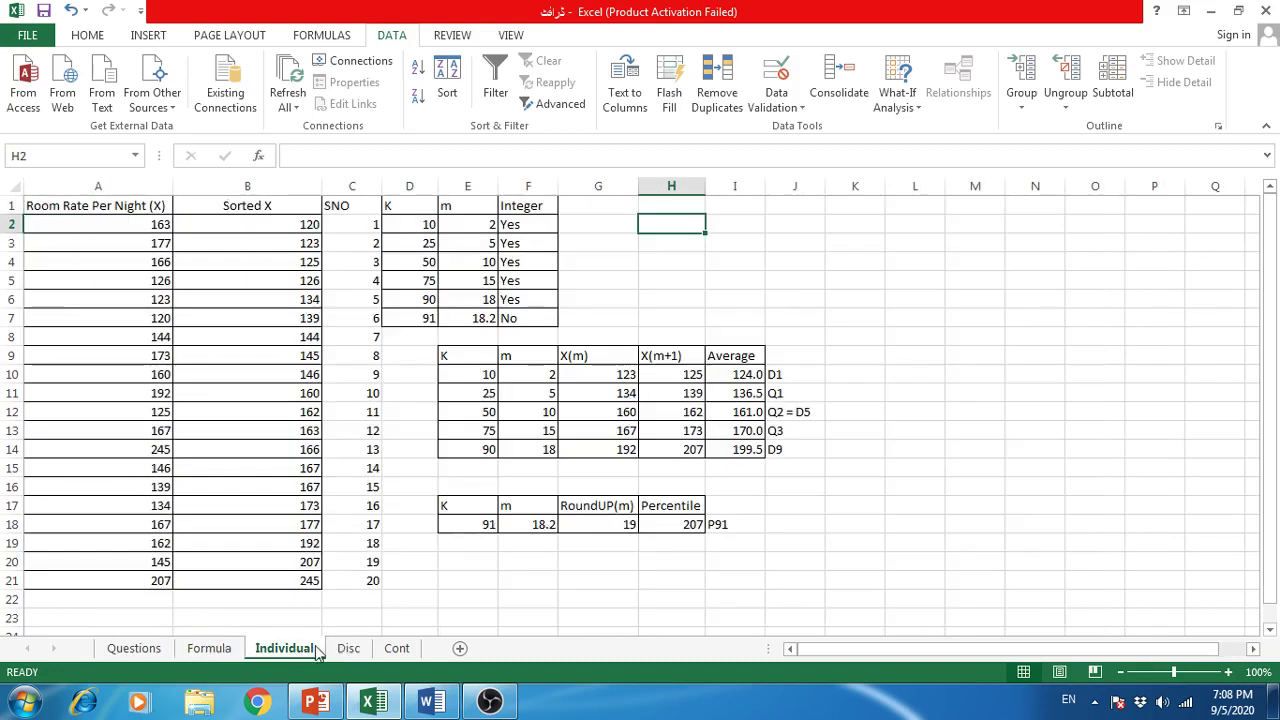
pyautogui.click(210, 648)
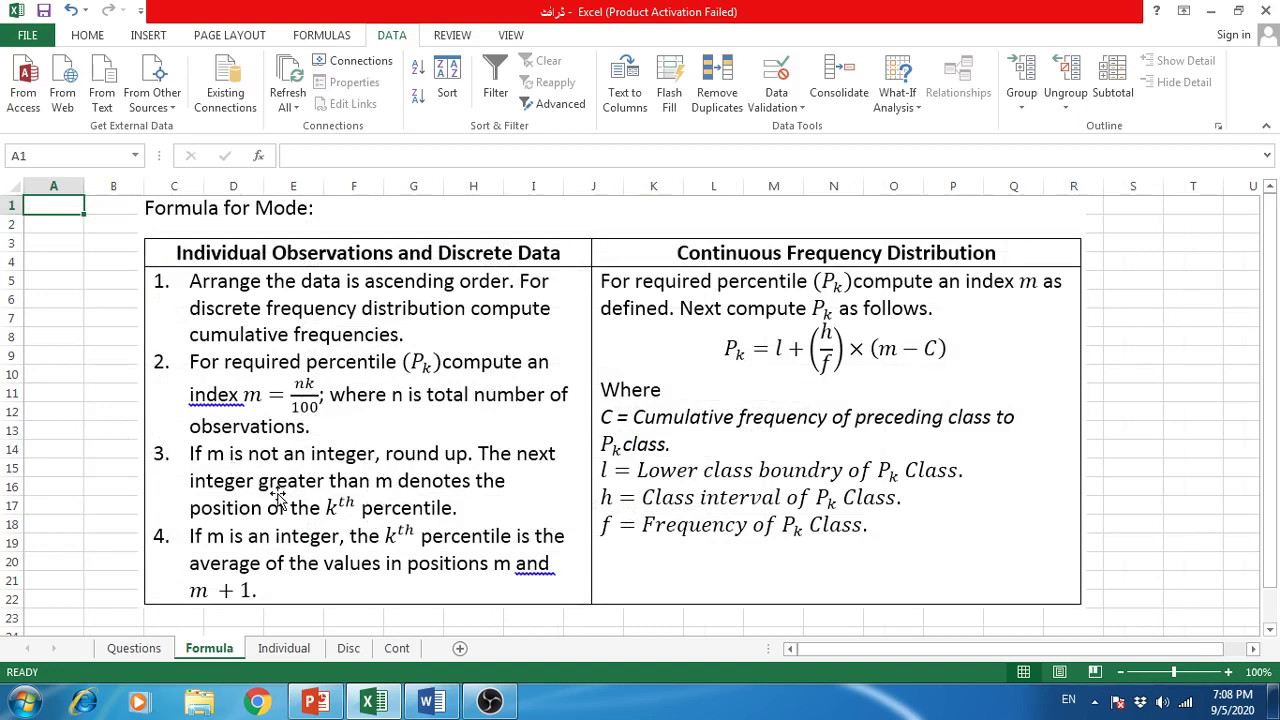
pyautogui.click(282, 651)
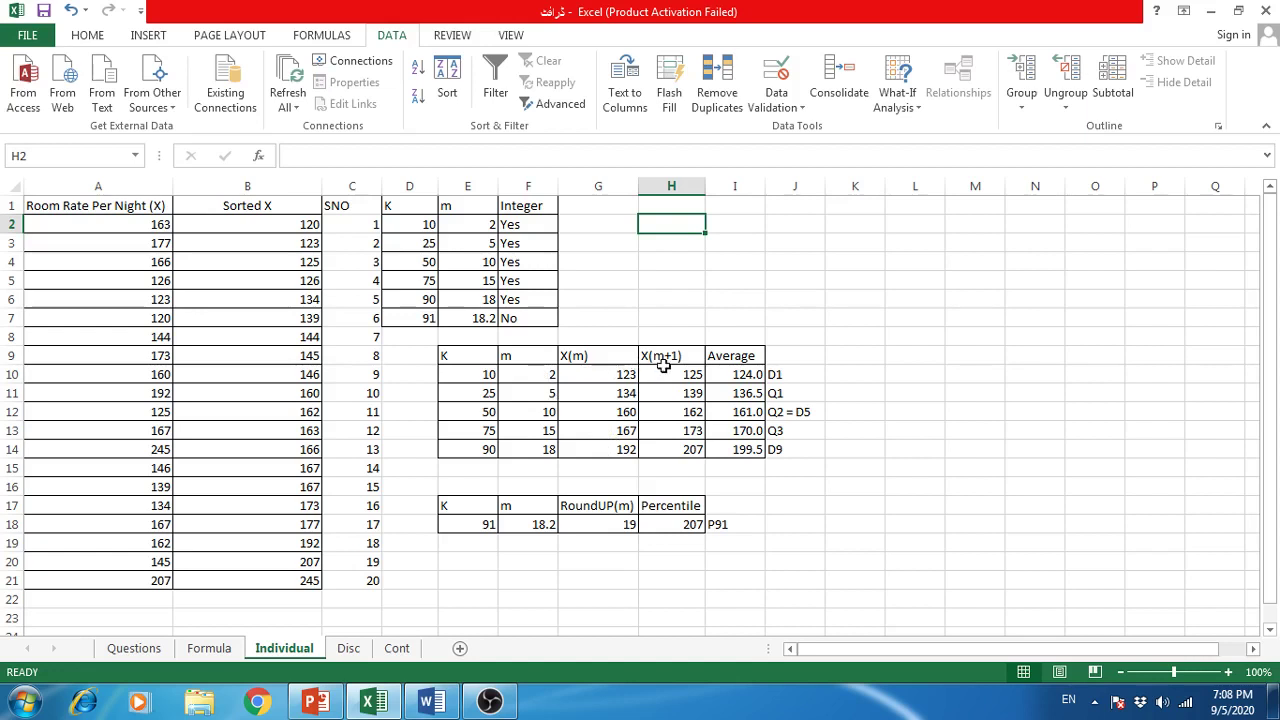
# Inspect the m formula in F12 and the Average formulas in I10:I14 of the percentile table
pyautogui.click(525, 414)
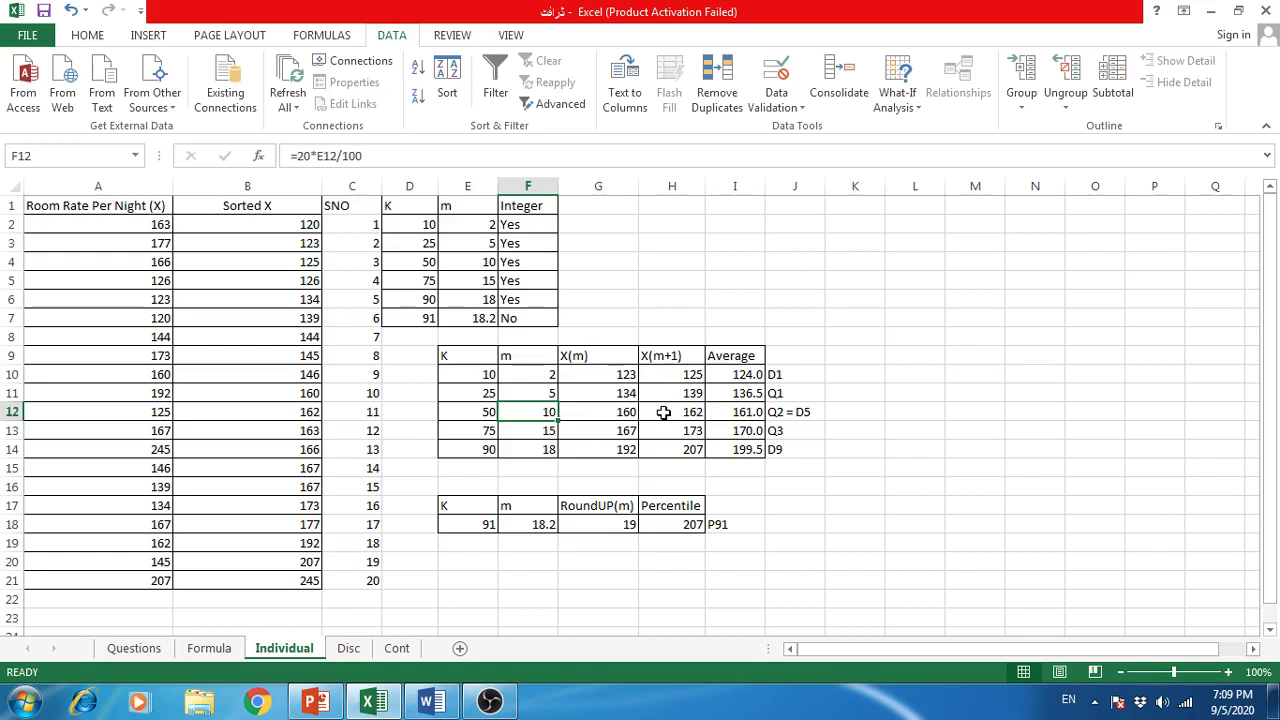
pyautogui.click(735, 412)
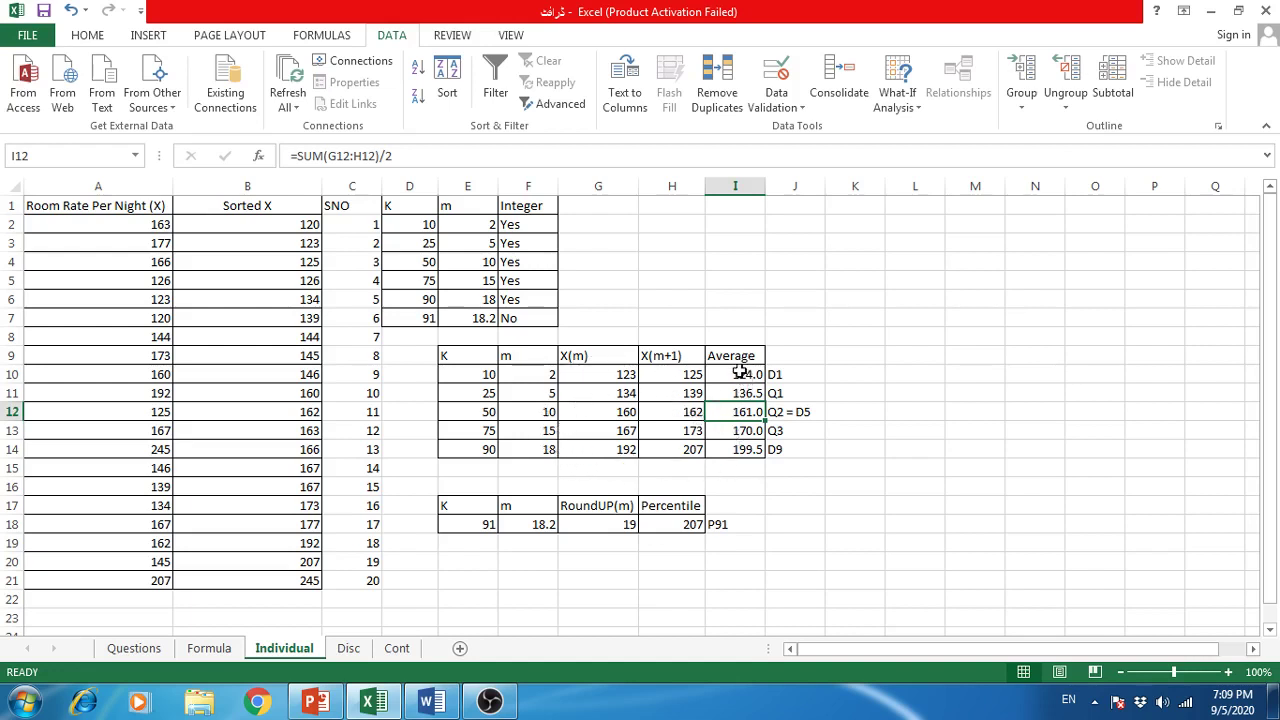
pyautogui.moveTo(739, 372); pyautogui.dragTo(739, 453)
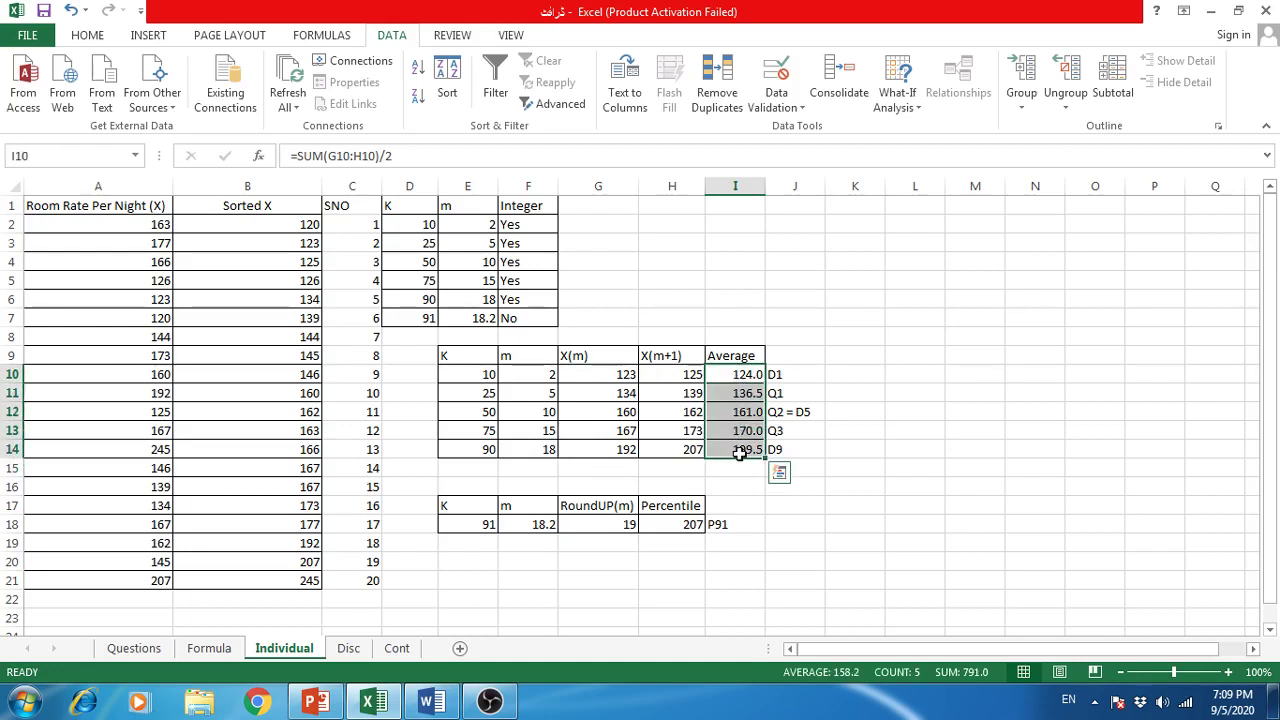
pyautogui.click(720, 416)
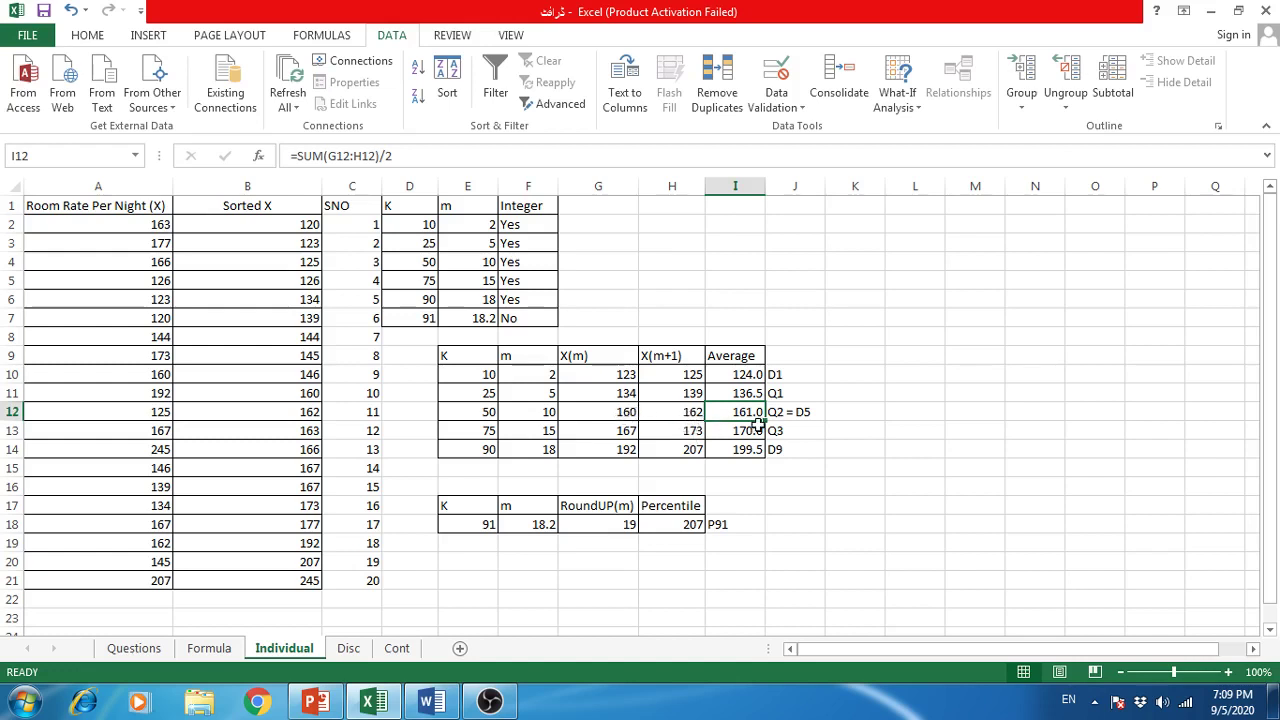
# Work out the average of 160 and 162 in the Windows Calculator as a check on I12, and close the calculator
pyautogui.click(14, 710)
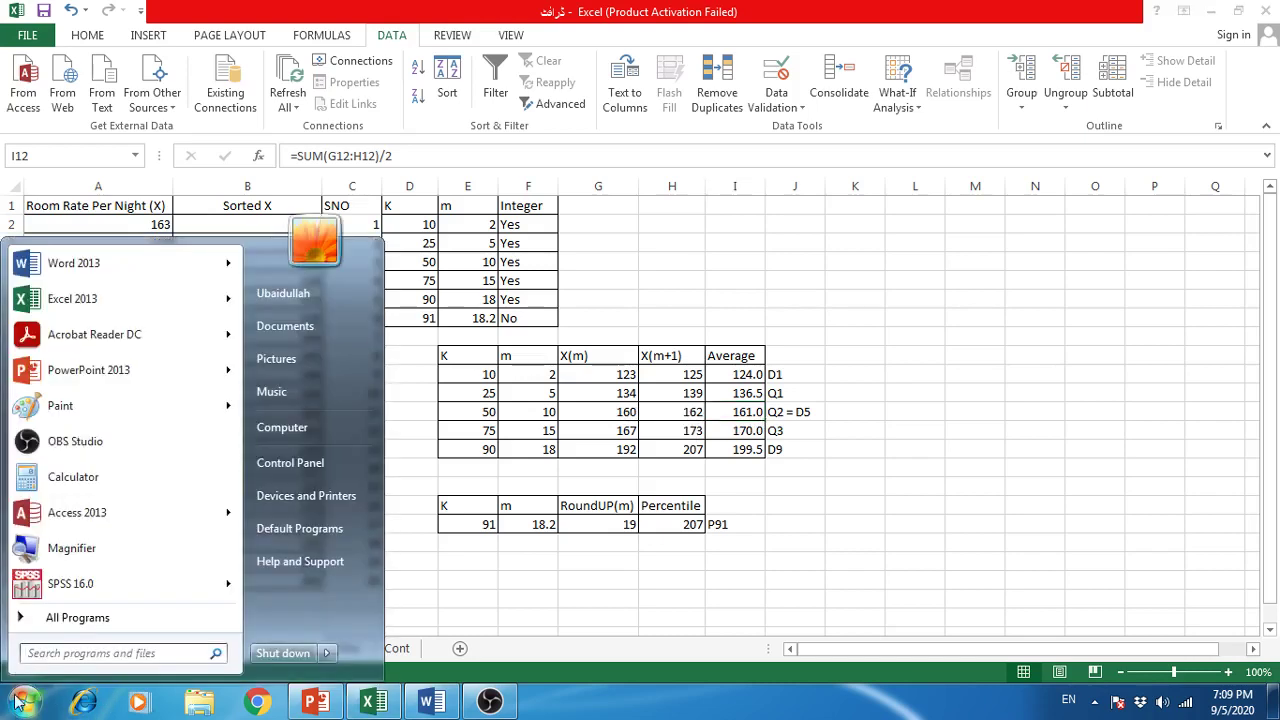
pyautogui.click(72, 485)
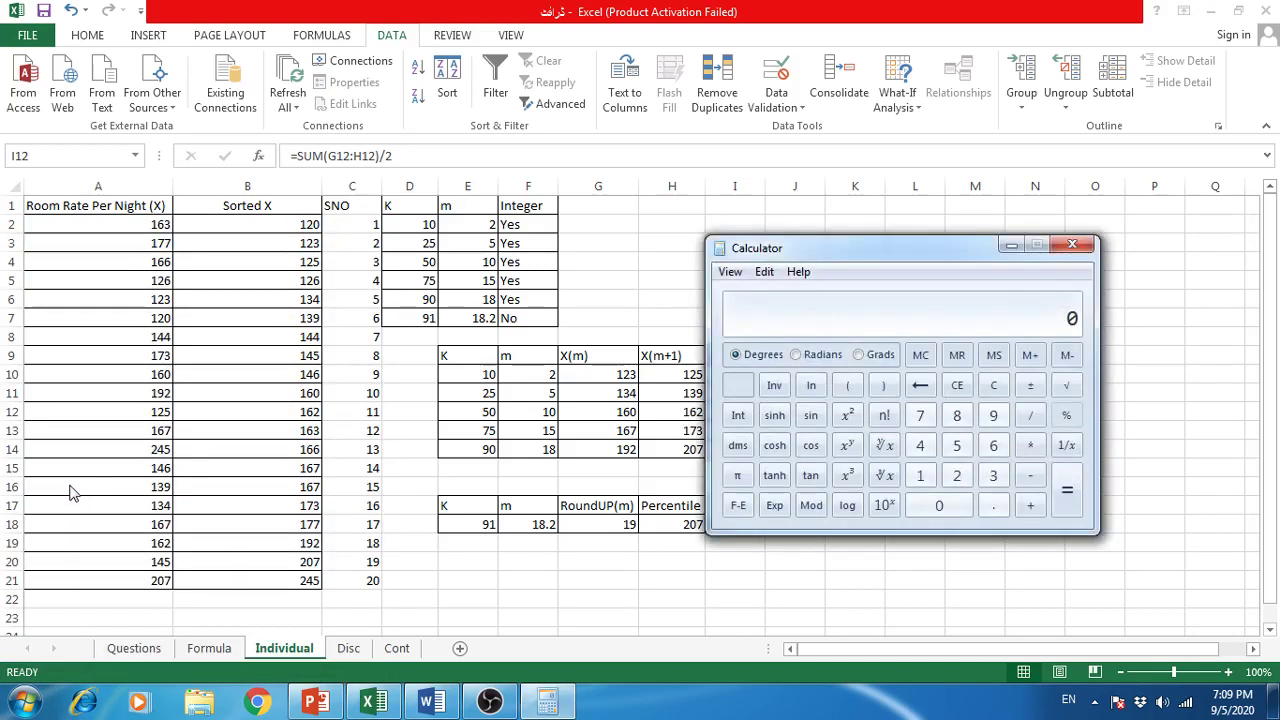
pyautogui.moveTo(784, 248); pyautogui.dragTo(876, 235)
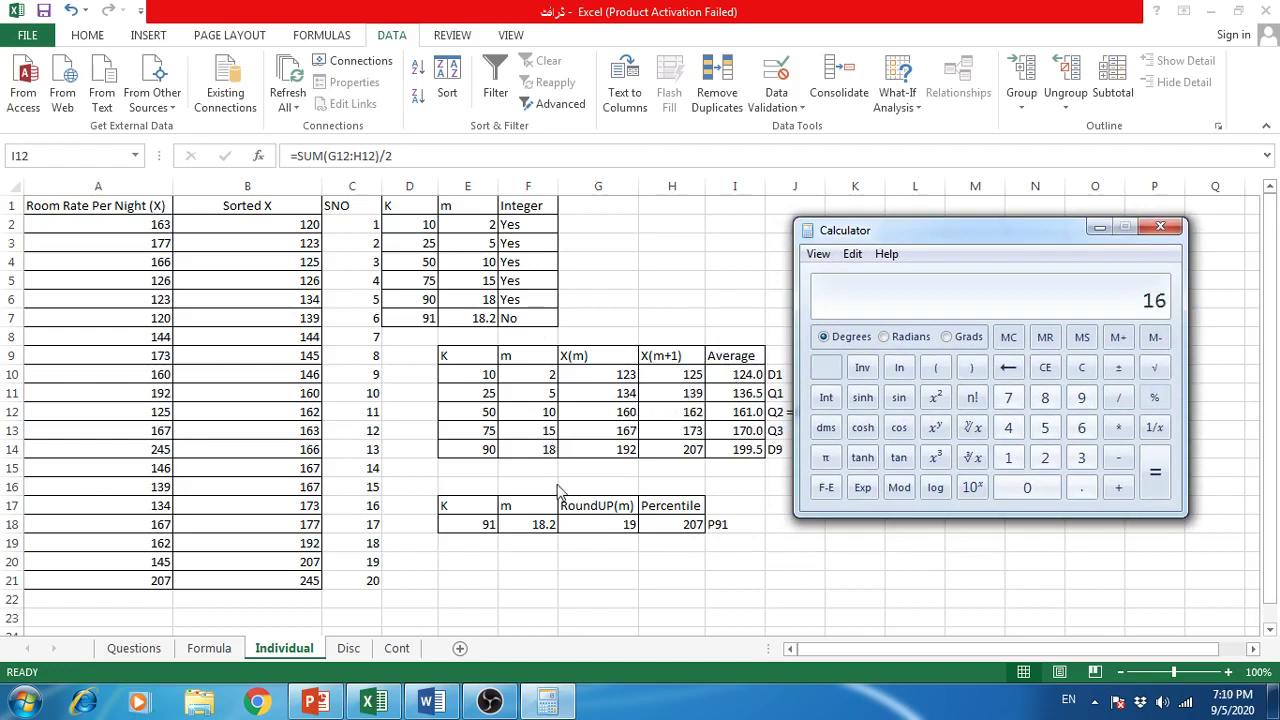
pyautogui.write('0')
pyautogui.write('62')
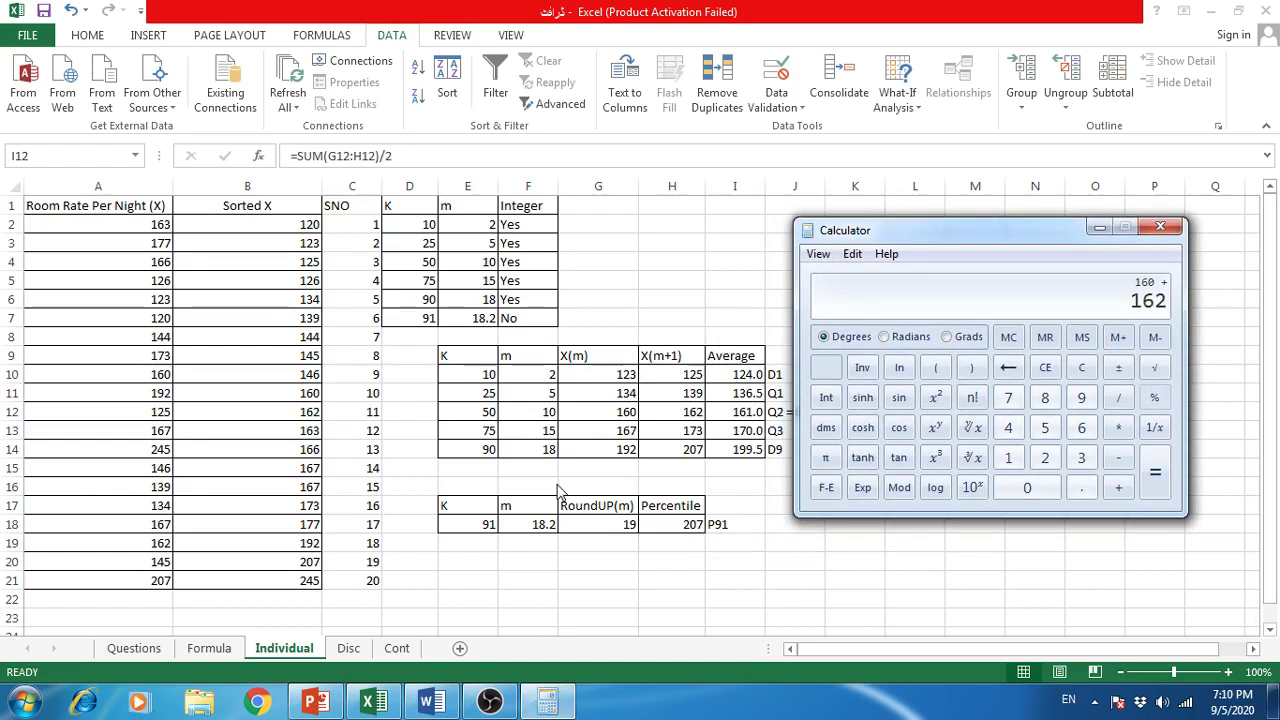
pyautogui.press('Return')
pyautogui.write('2')
pyautogui.press('Return')
pyautogui.click(1158, 229)
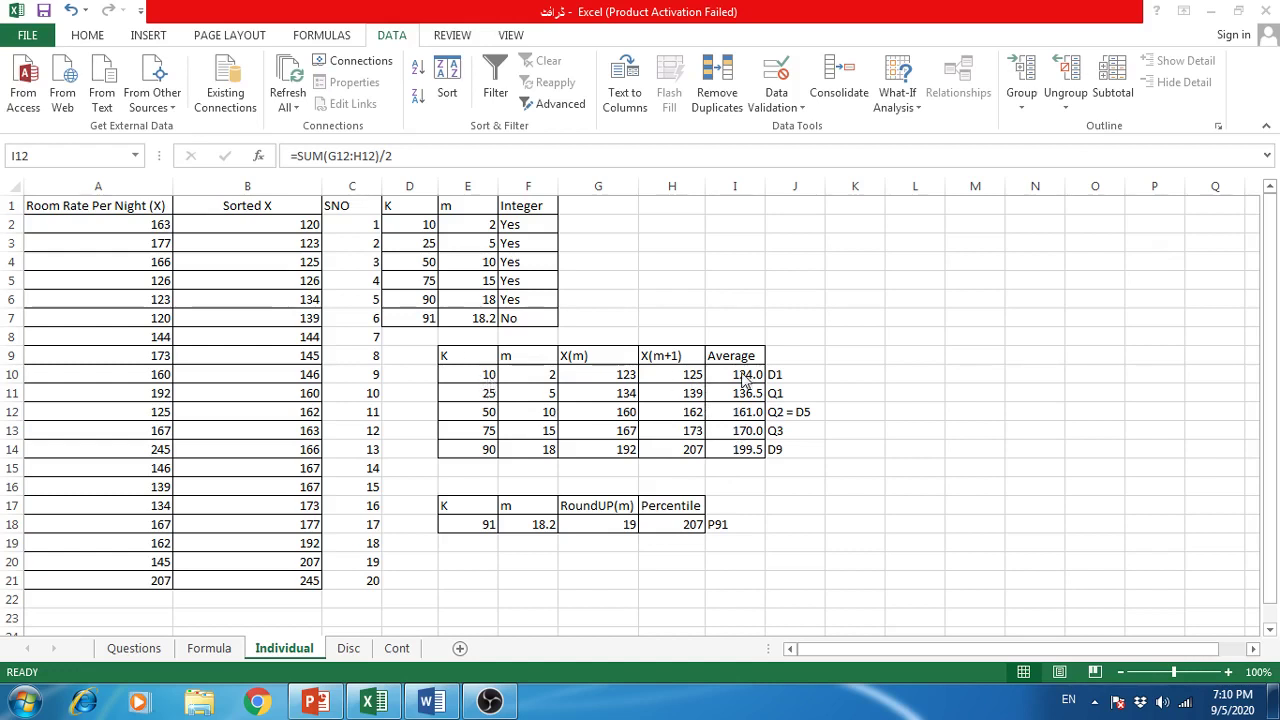
# Label the D1 and Q1 rows of the percentile table with P10 in K10 and P25 in K11
pyautogui.click(838, 373)
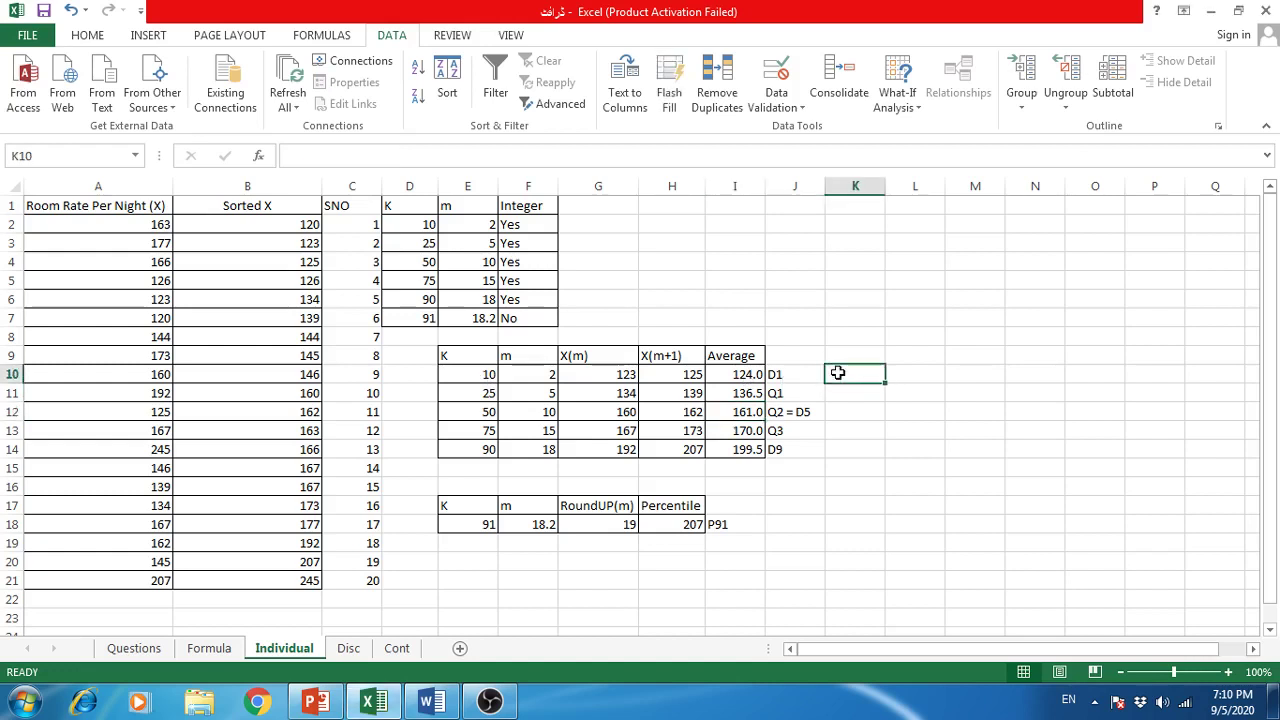
pyautogui.write('P')
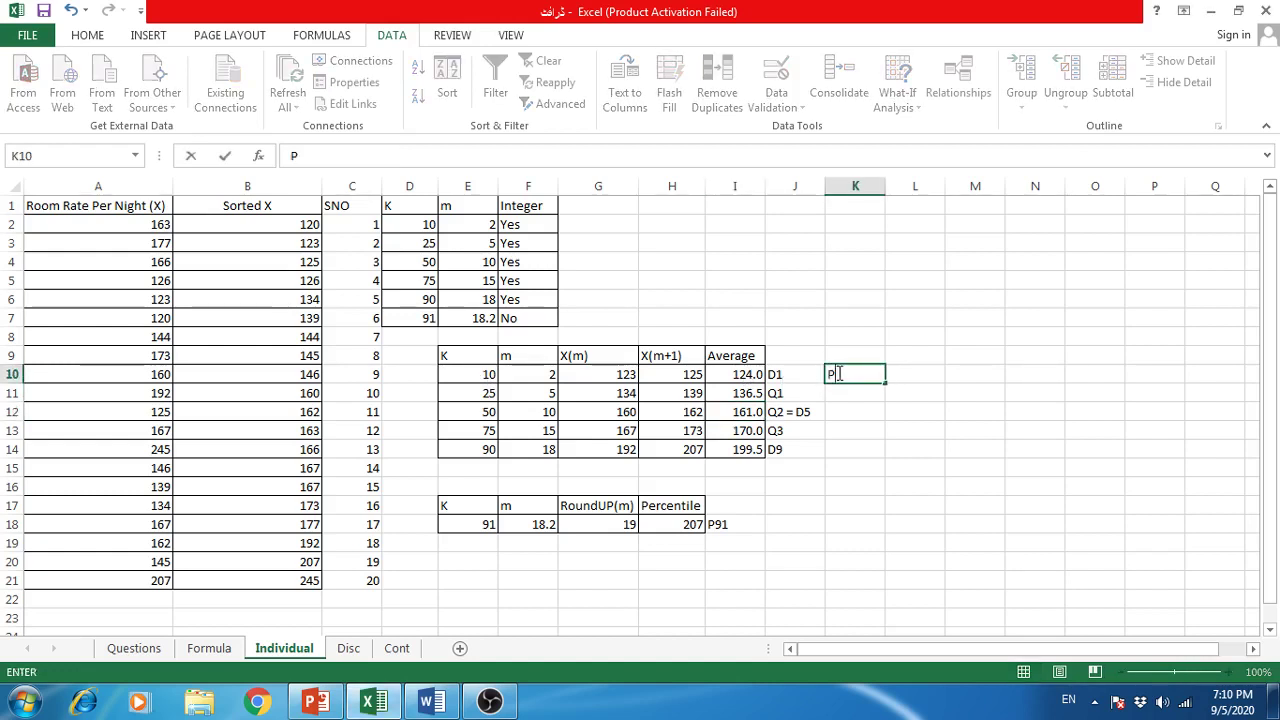
pyautogui.write('10')
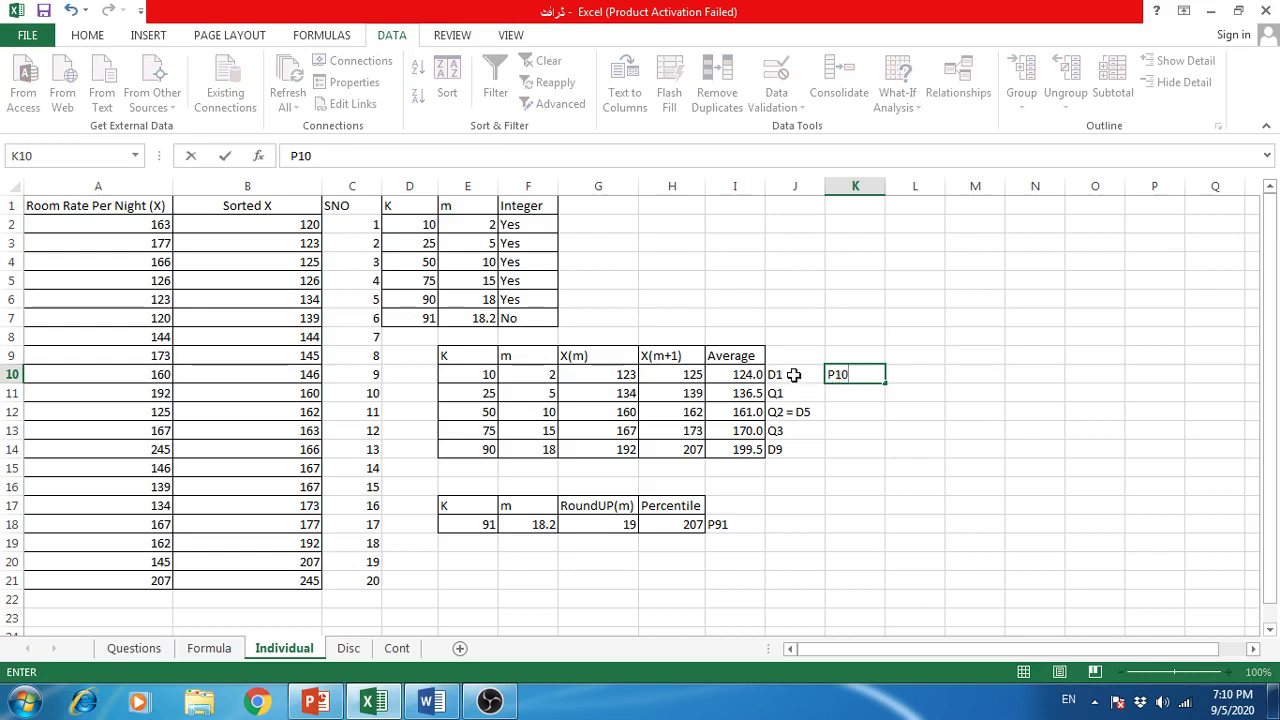
pyautogui.click(793, 374)
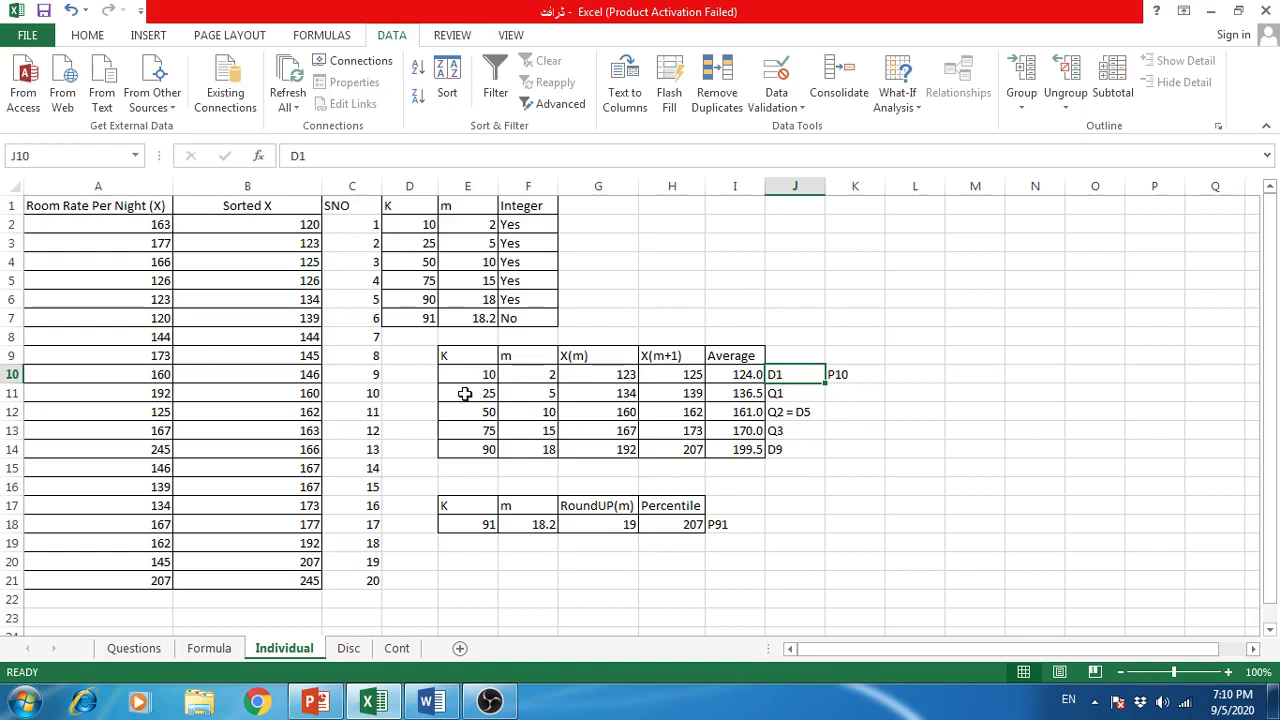
pyautogui.click(852, 390)
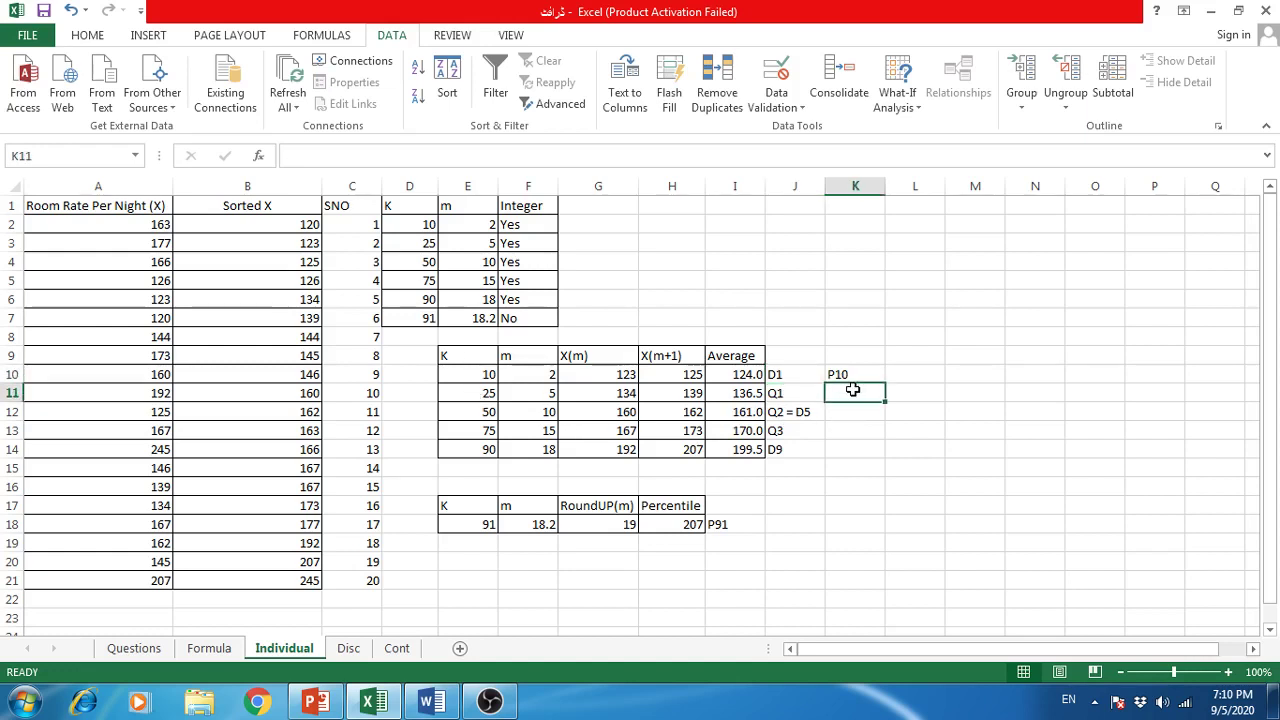
pyautogui.write('P25')
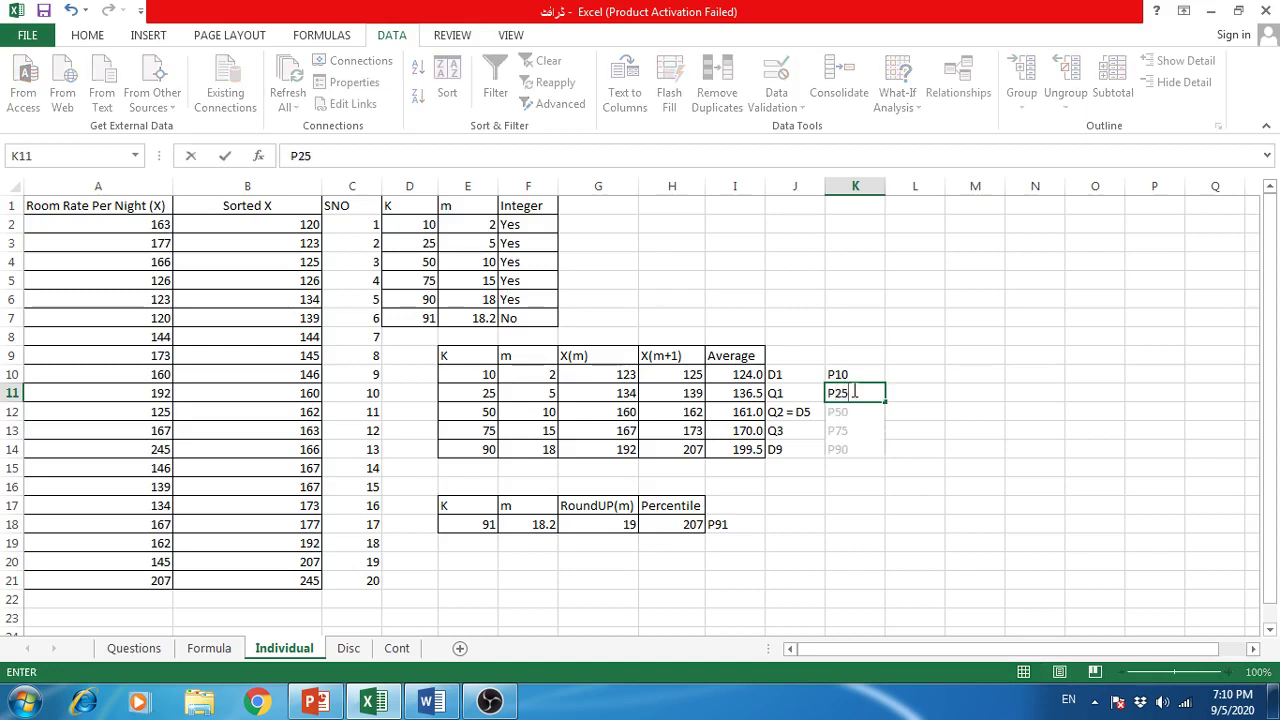
pyautogui.click(808, 392)
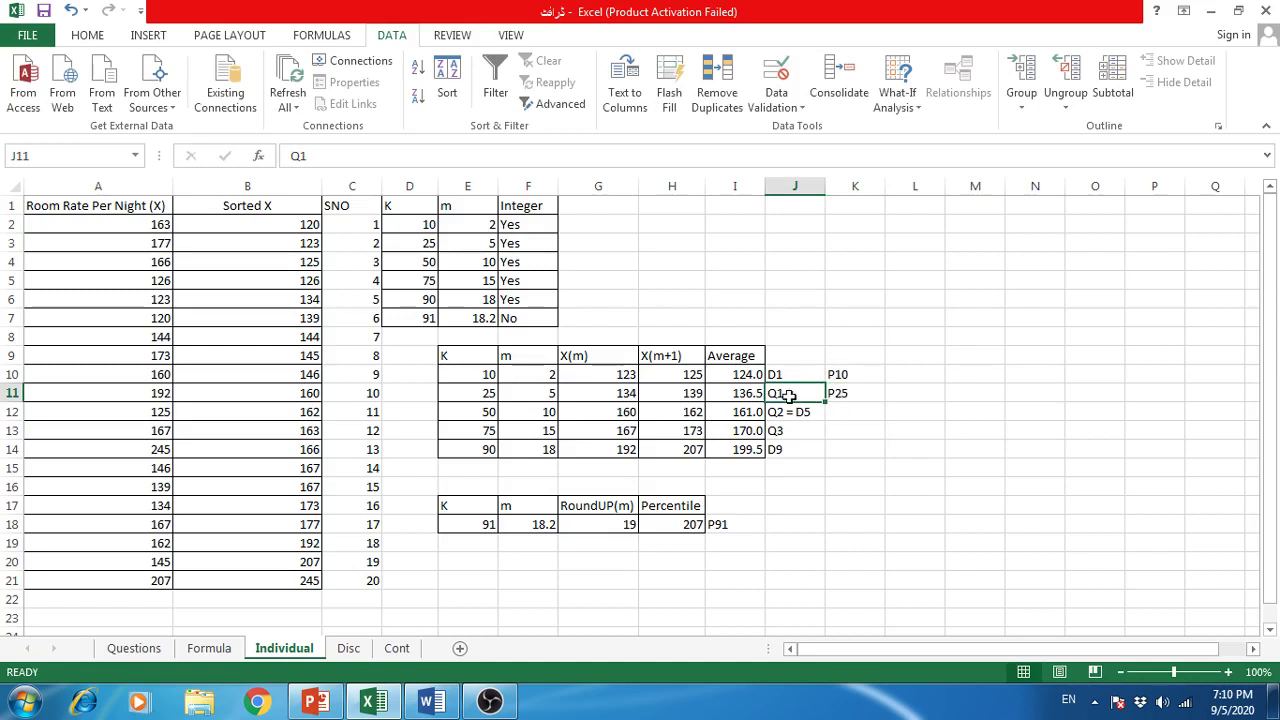
# Label the Q2 = D5 row with P50 in K12 and Median in L12
pyautogui.click(843, 412)
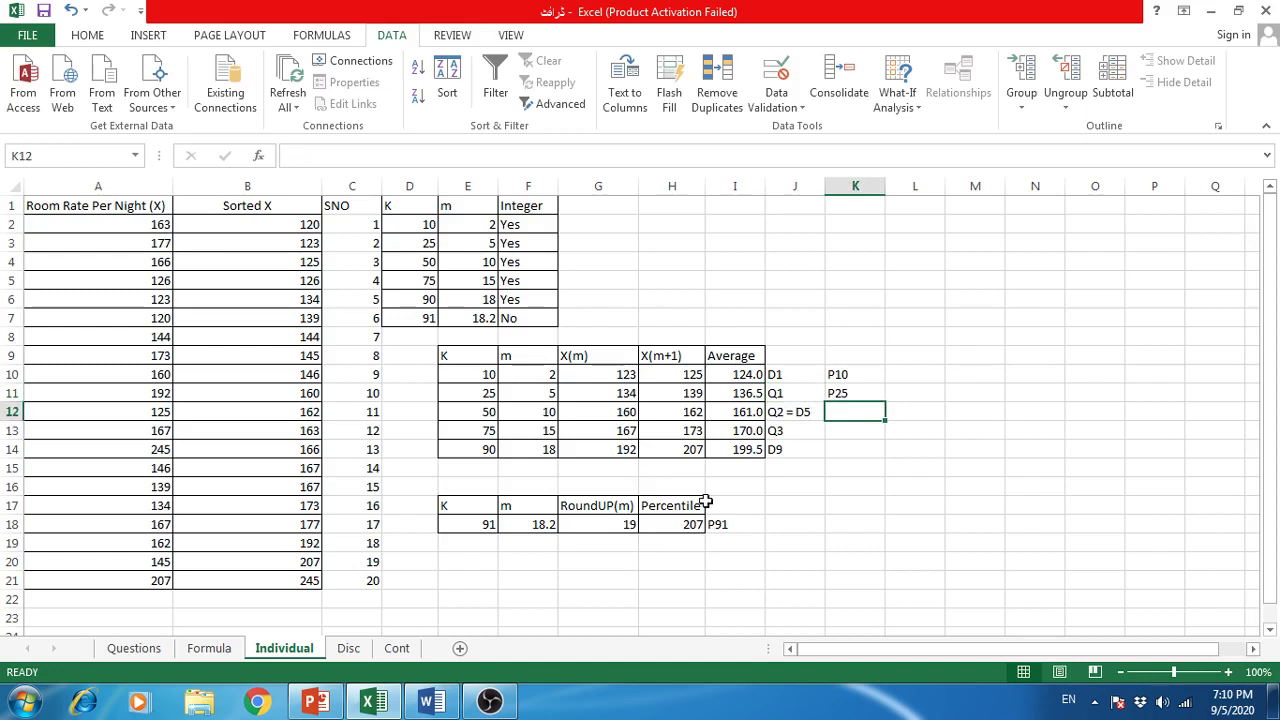
pyautogui.write('P50')
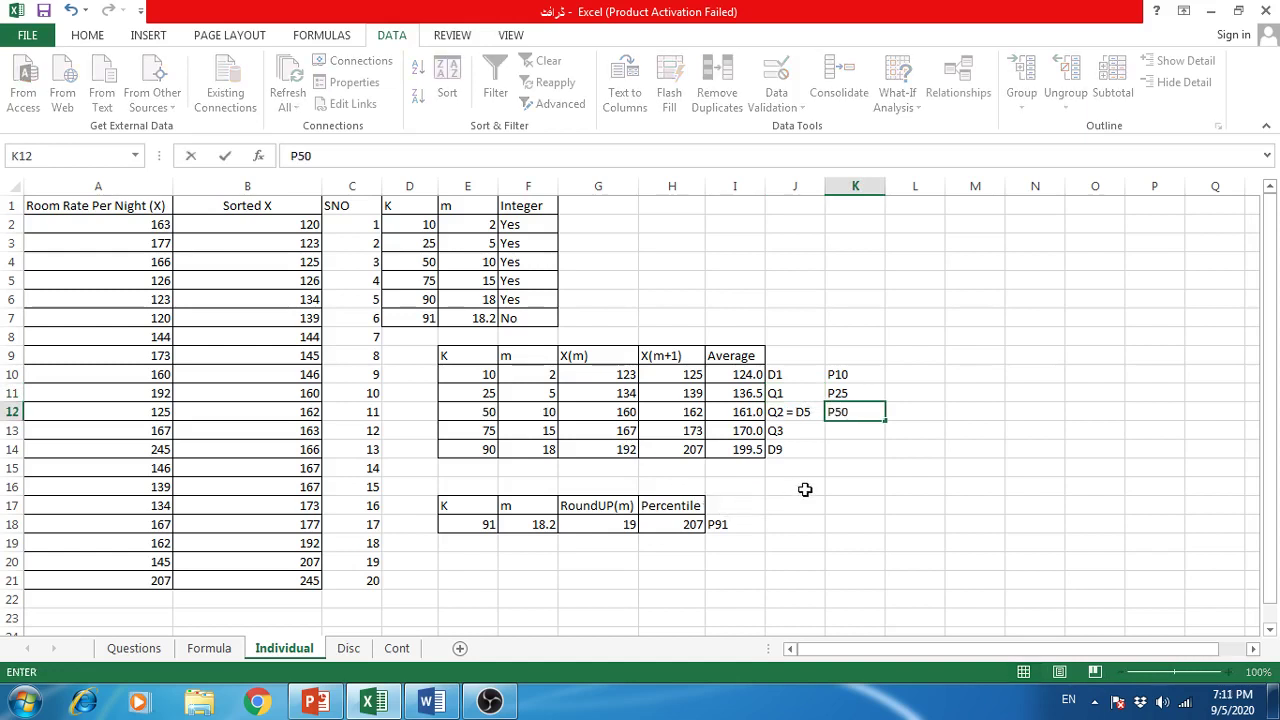
pyautogui.click(801, 412)
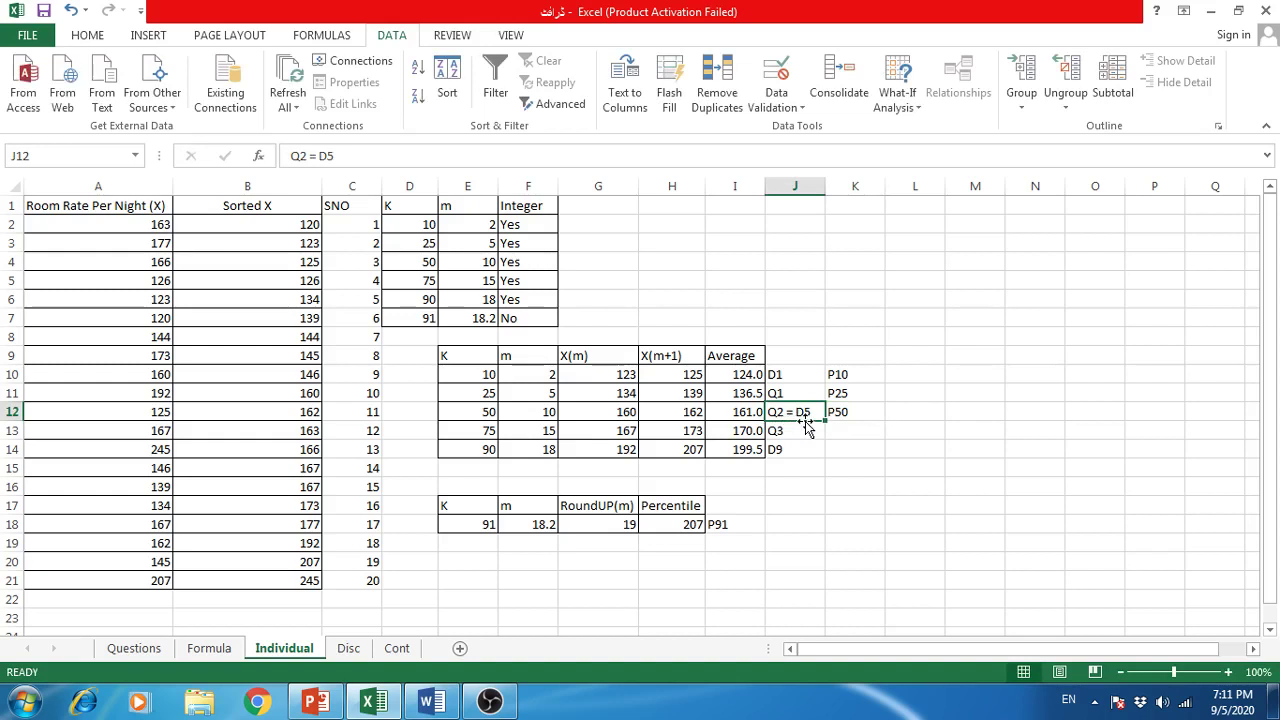
pyautogui.click(906, 405)
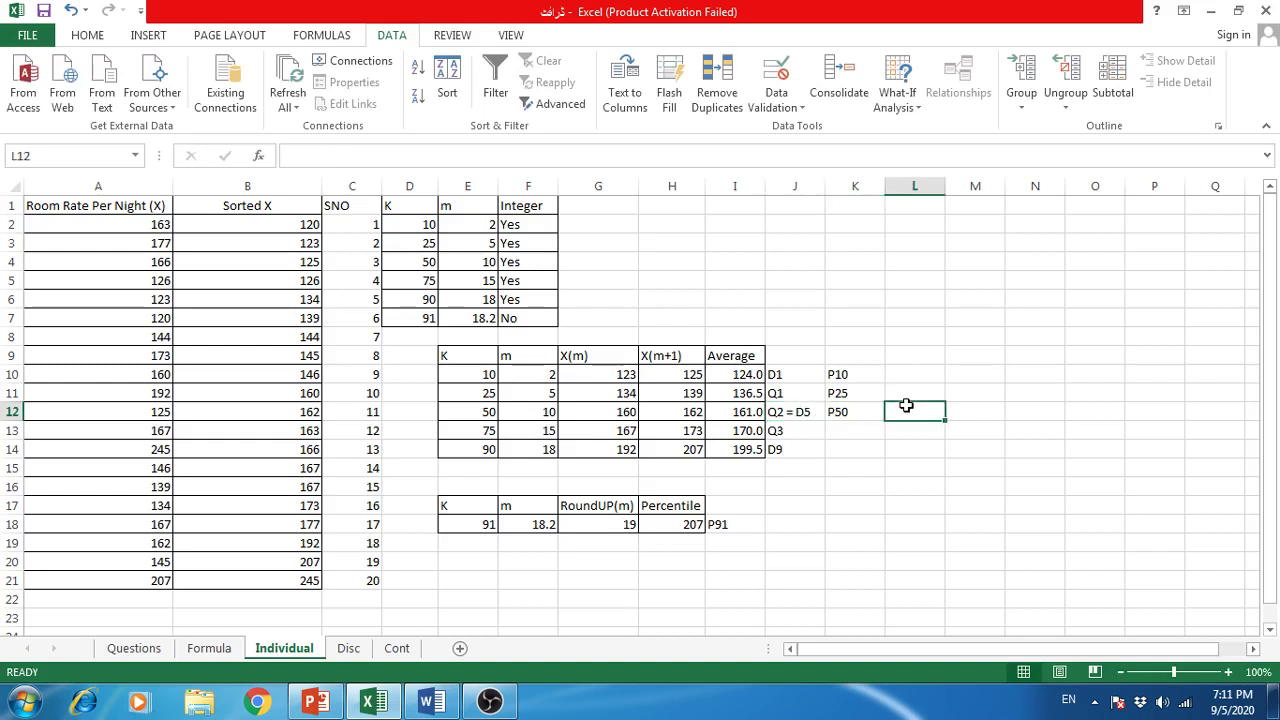
pyautogui.write('Med')
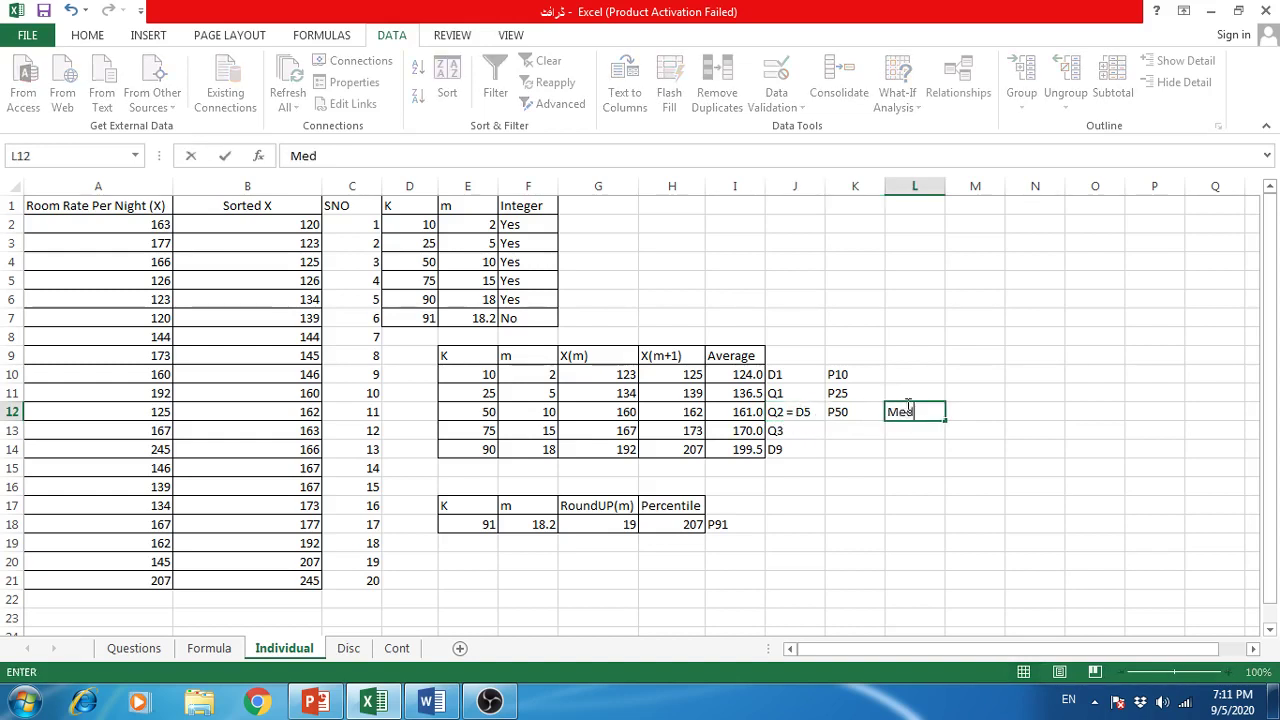
pyautogui.write('ian')
pyautogui.press('Tab')
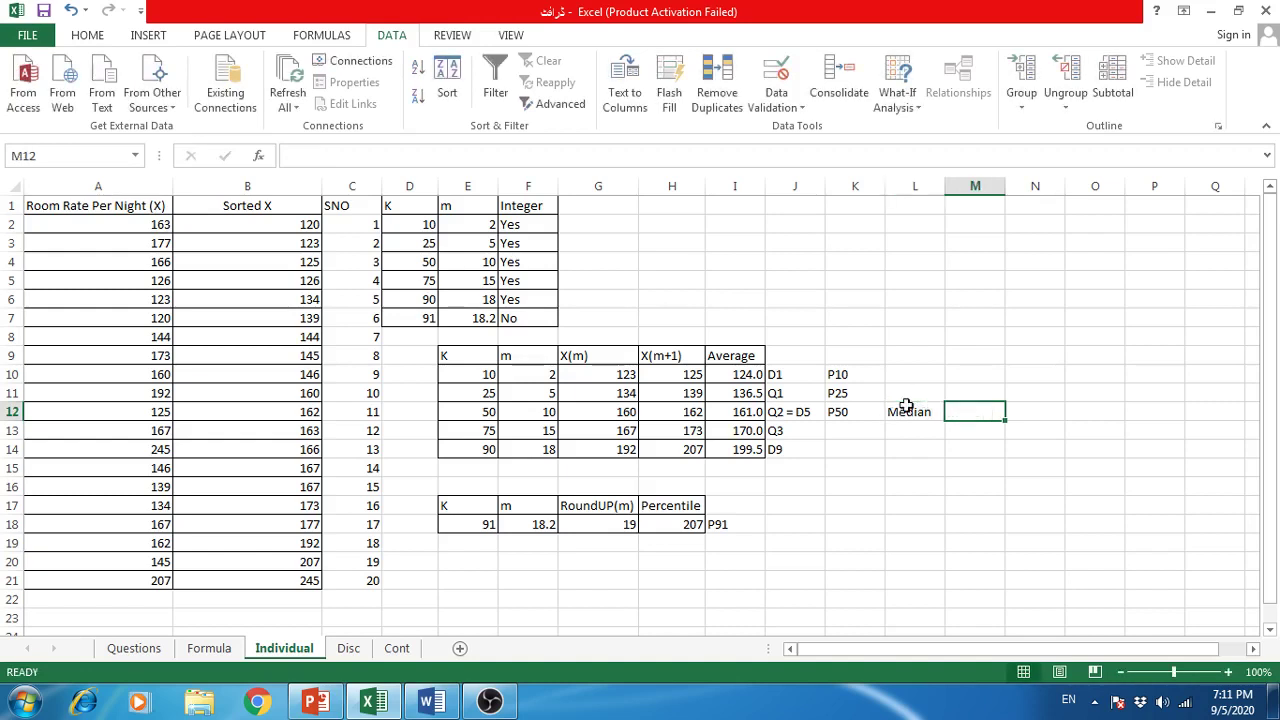
# Label the Q3 and D9 rows with P75 in K13 and P90 in K14
pyautogui.click(838, 432)
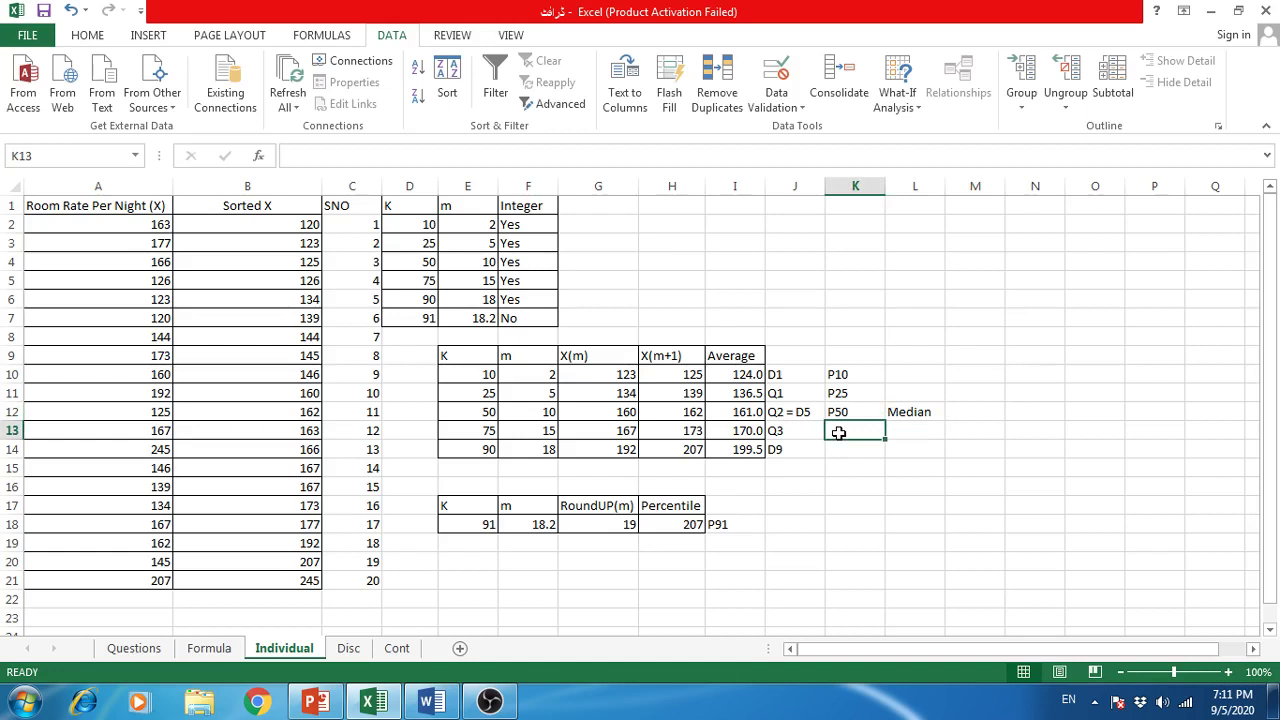
pyautogui.write('P75')
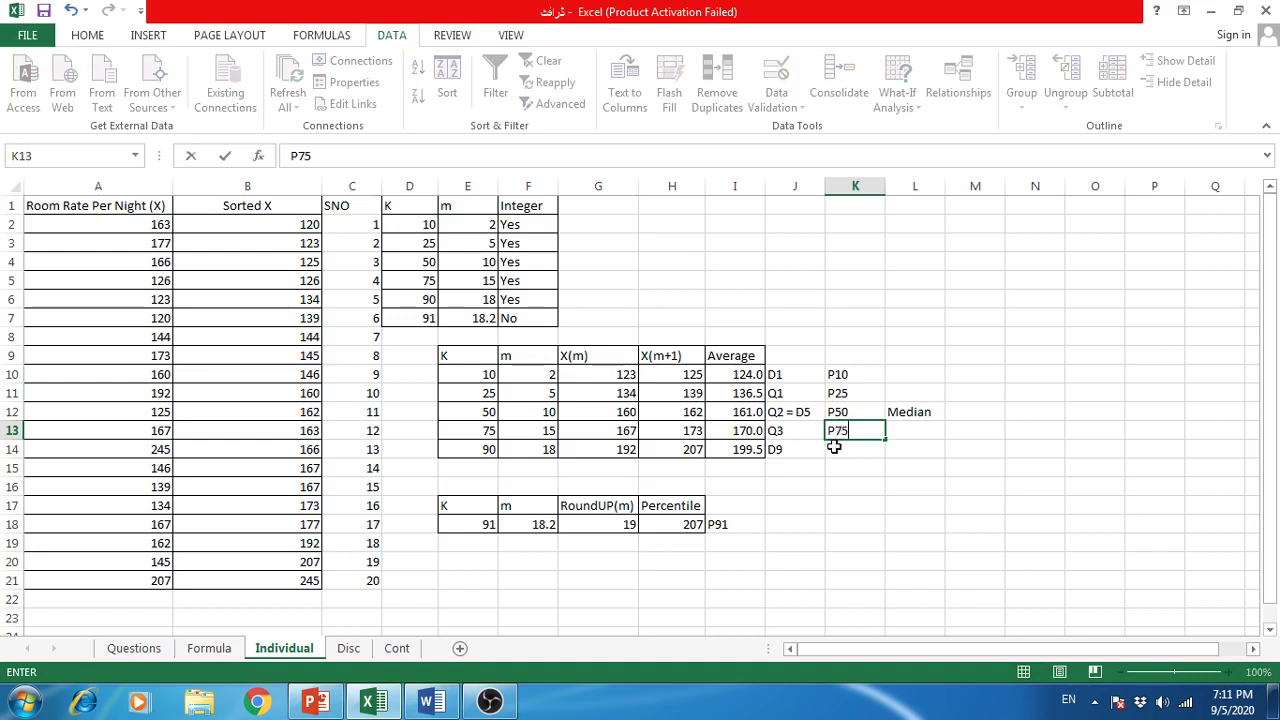
pyautogui.click(833, 446)
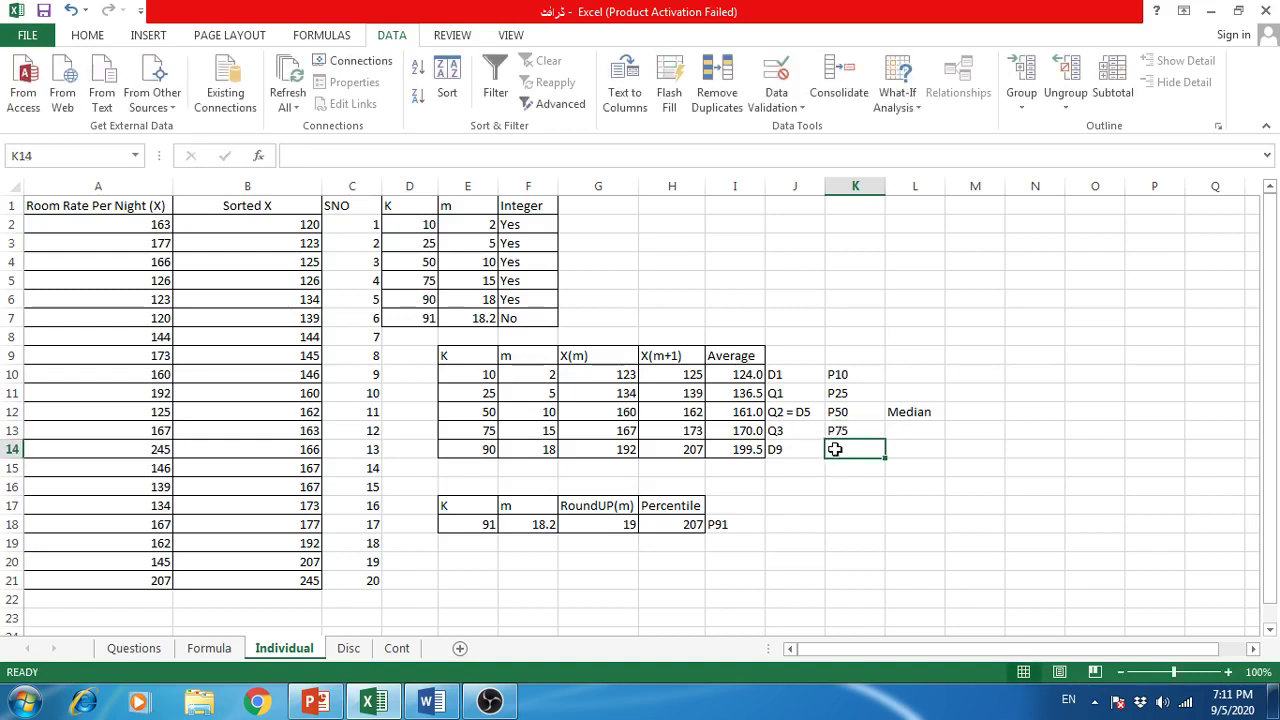
pyautogui.write('P')
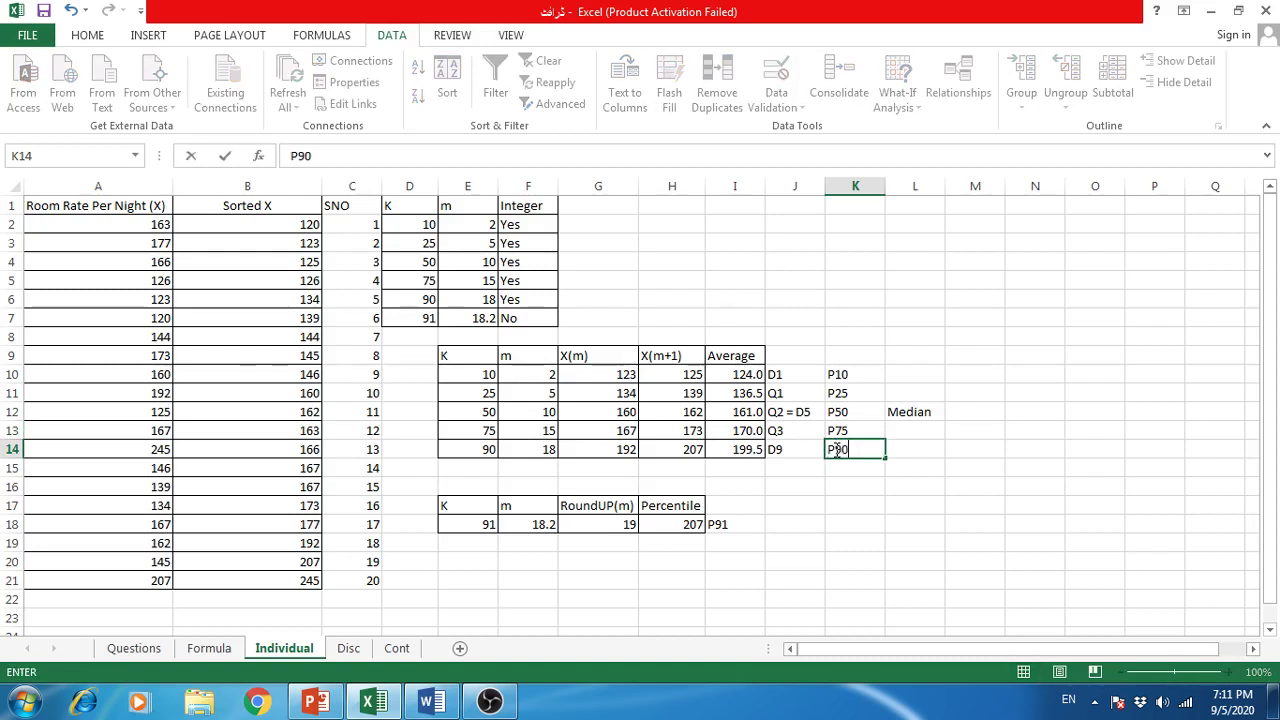
pyautogui.write('90')
pyautogui.click(848, 466)
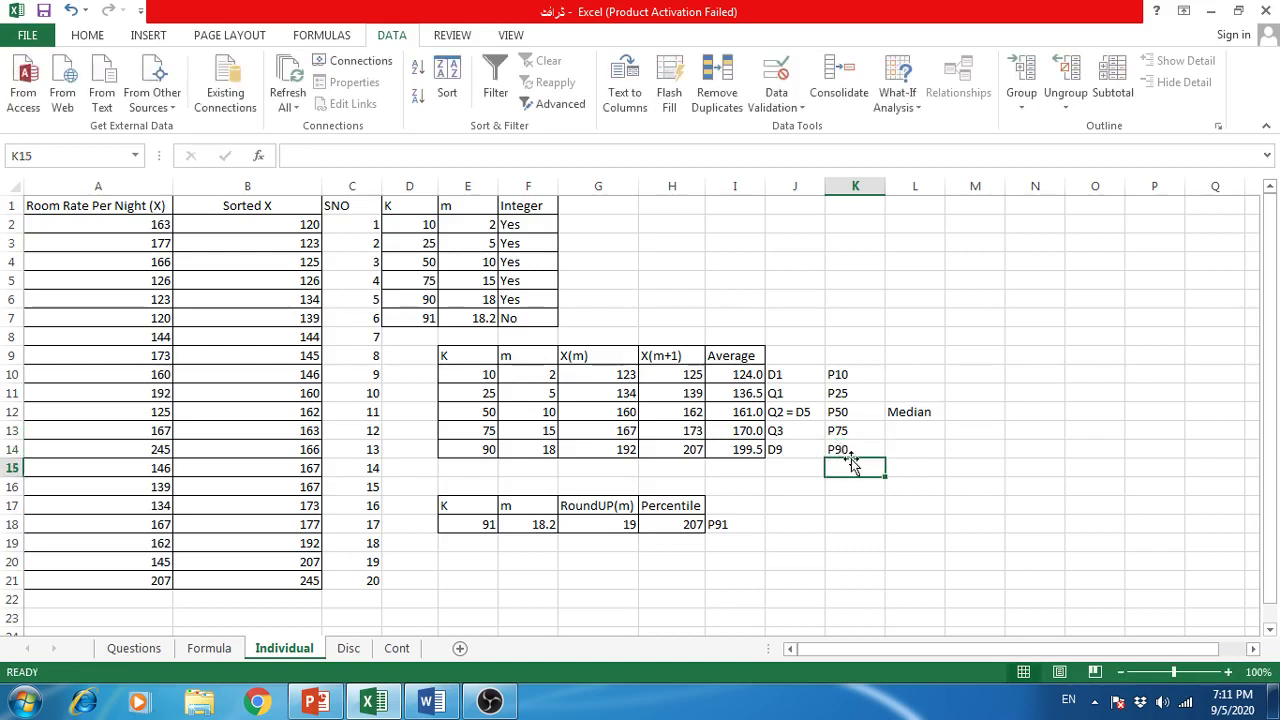
pyautogui.click(846, 451)
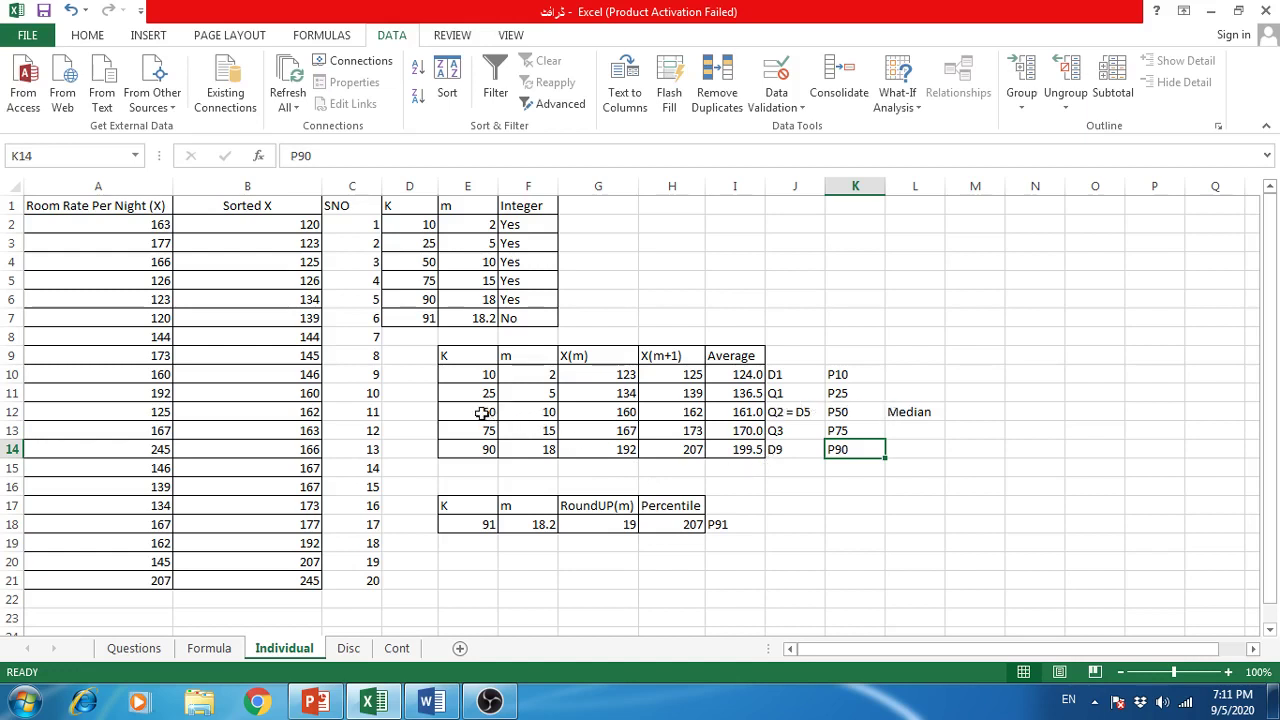
# Examine the K = 50 row, and trace the P91 result from F18 and G18 to the matching serial number and sorted rate in row 20
pyautogui.moveTo(482, 412); pyautogui.dragTo(758, 412)
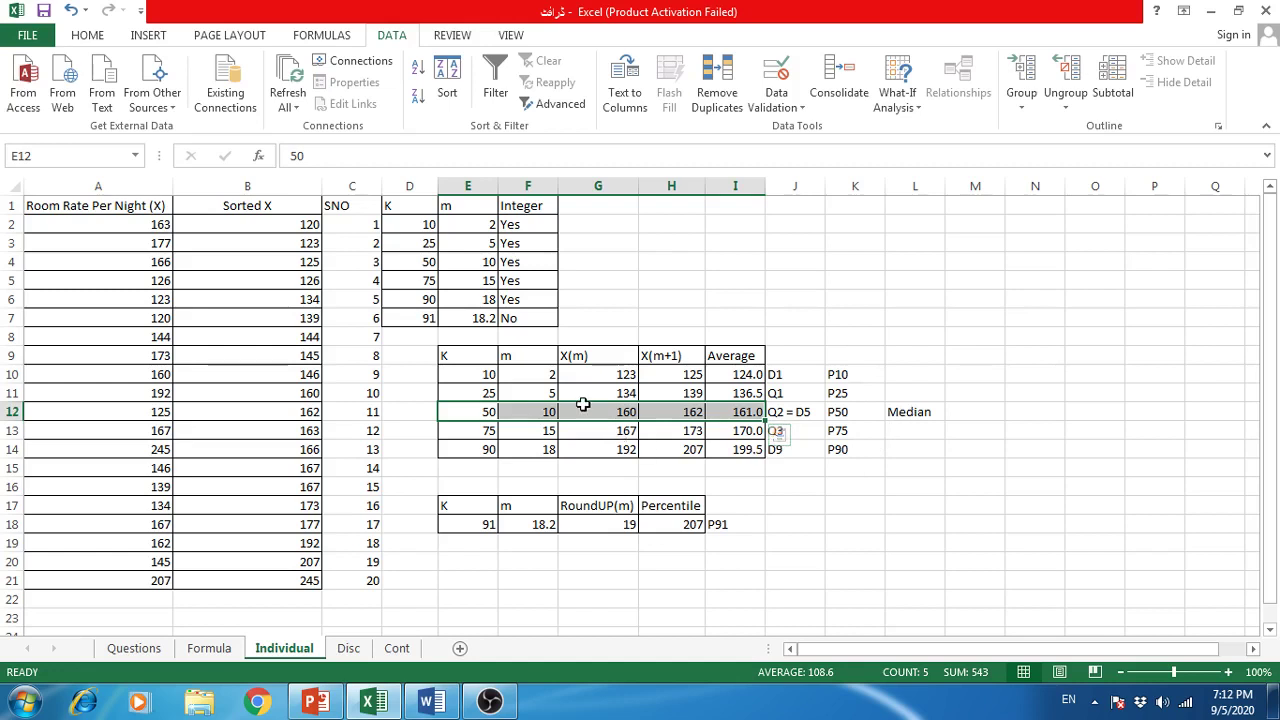
pyautogui.click(755, 485)
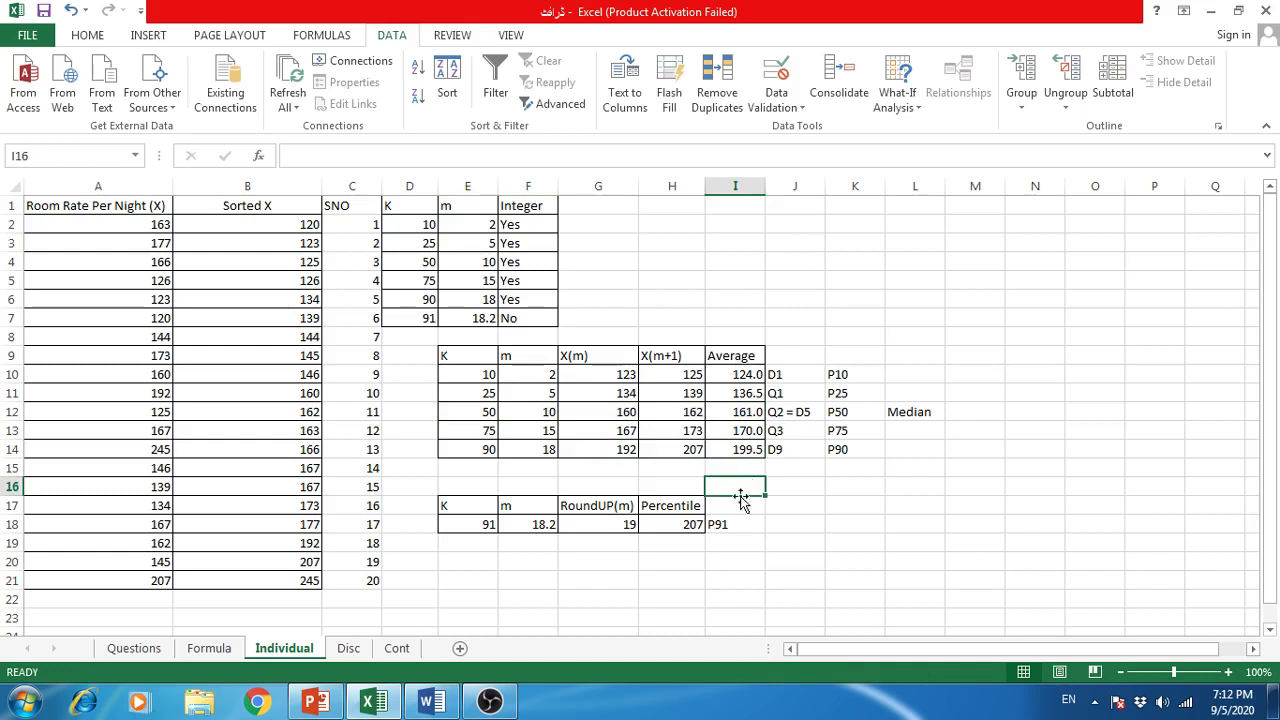
pyautogui.click(528, 525)
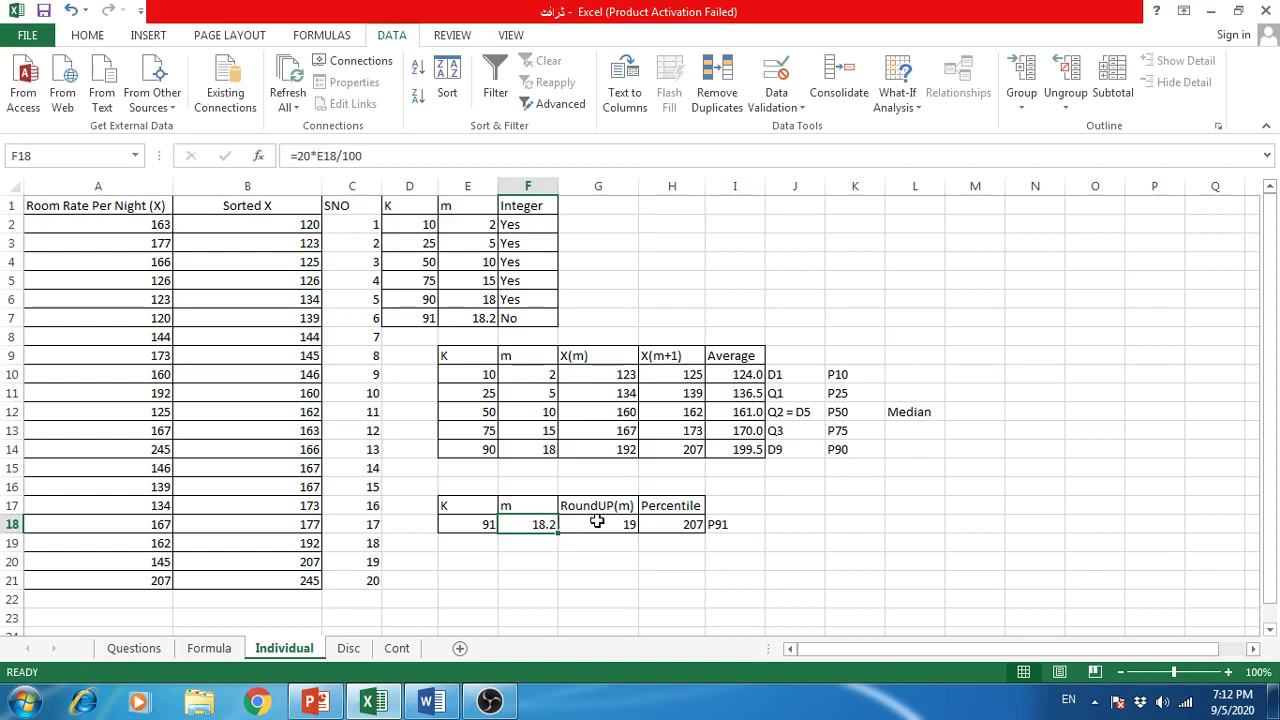
pyautogui.click(597, 521)
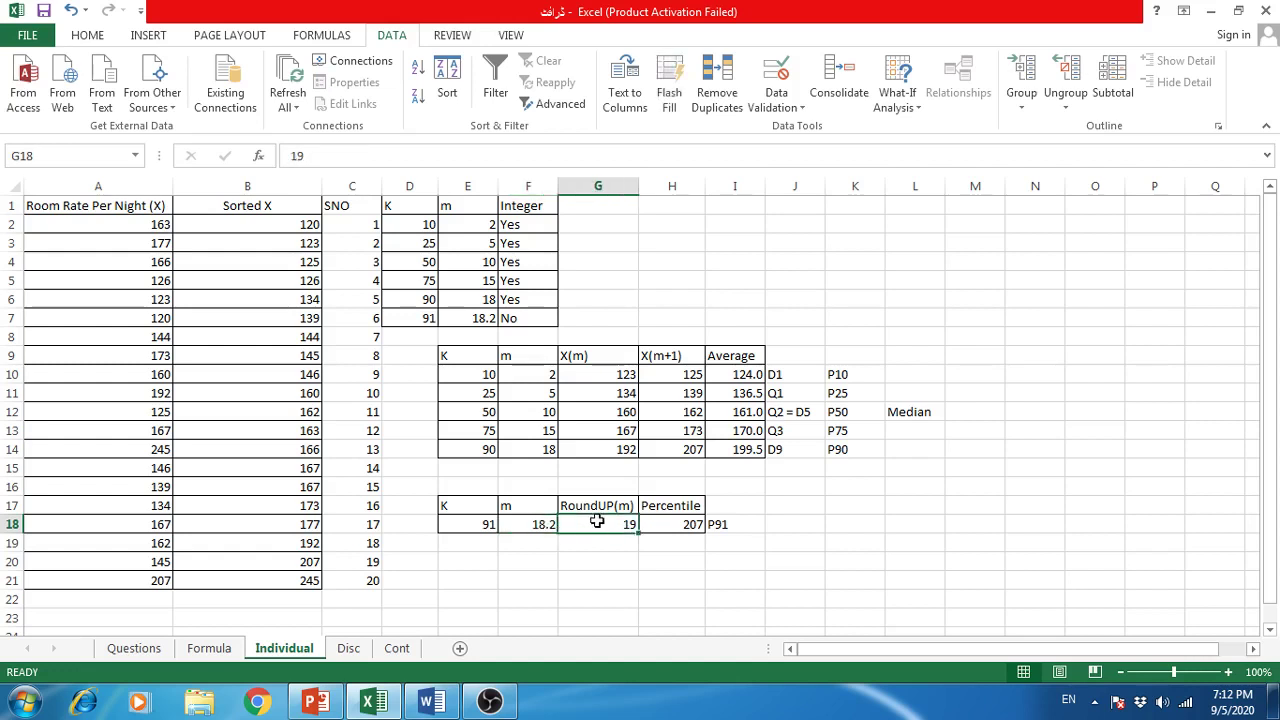
pyautogui.click(362, 564)
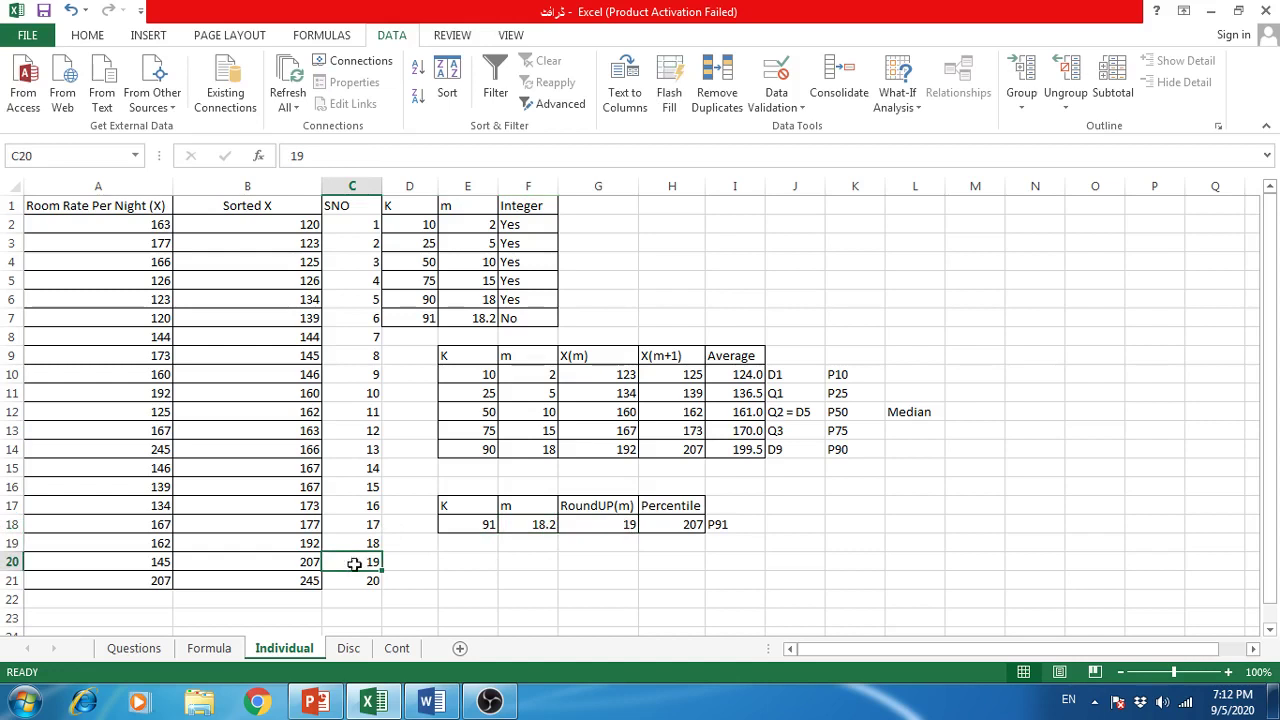
pyautogui.click(273, 567)
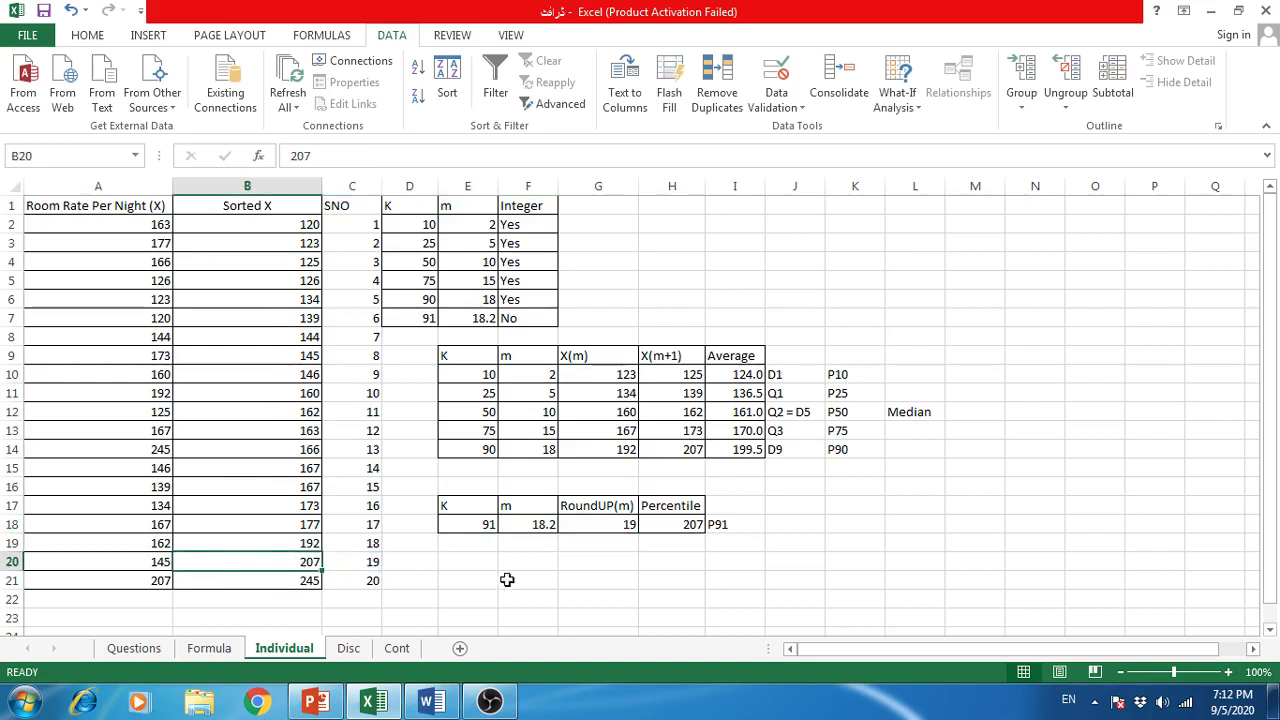
pyautogui.click(662, 525)
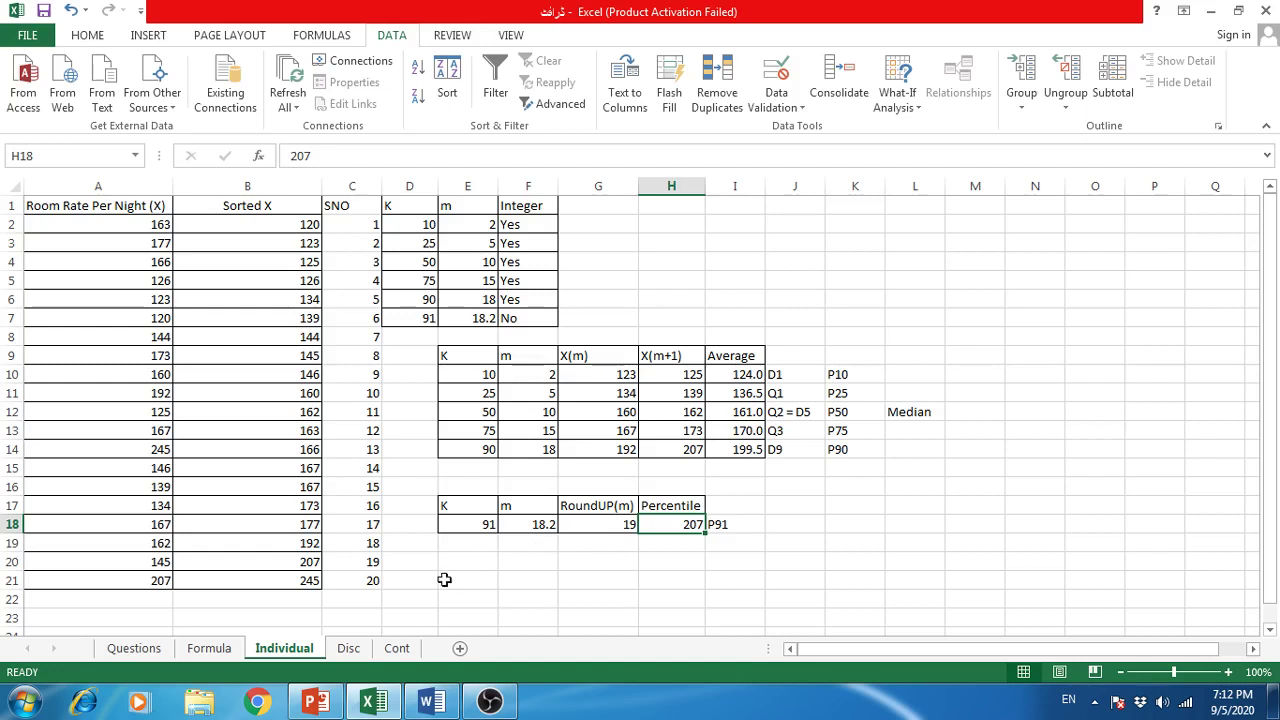
# Look over the Disc sheet's tables and read the newspaper readership example for discrete frequency distributions on the Questions sheet
pyautogui.click(348, 648)
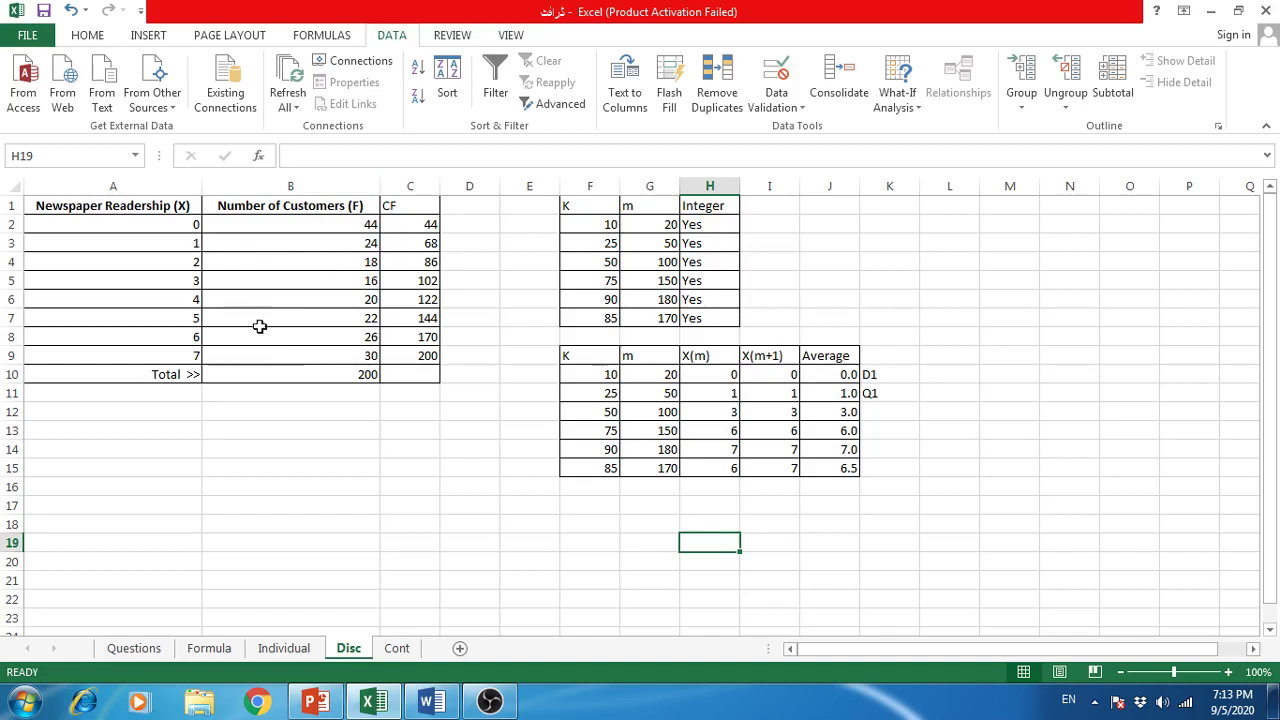
pyautogui.click(155, 648)
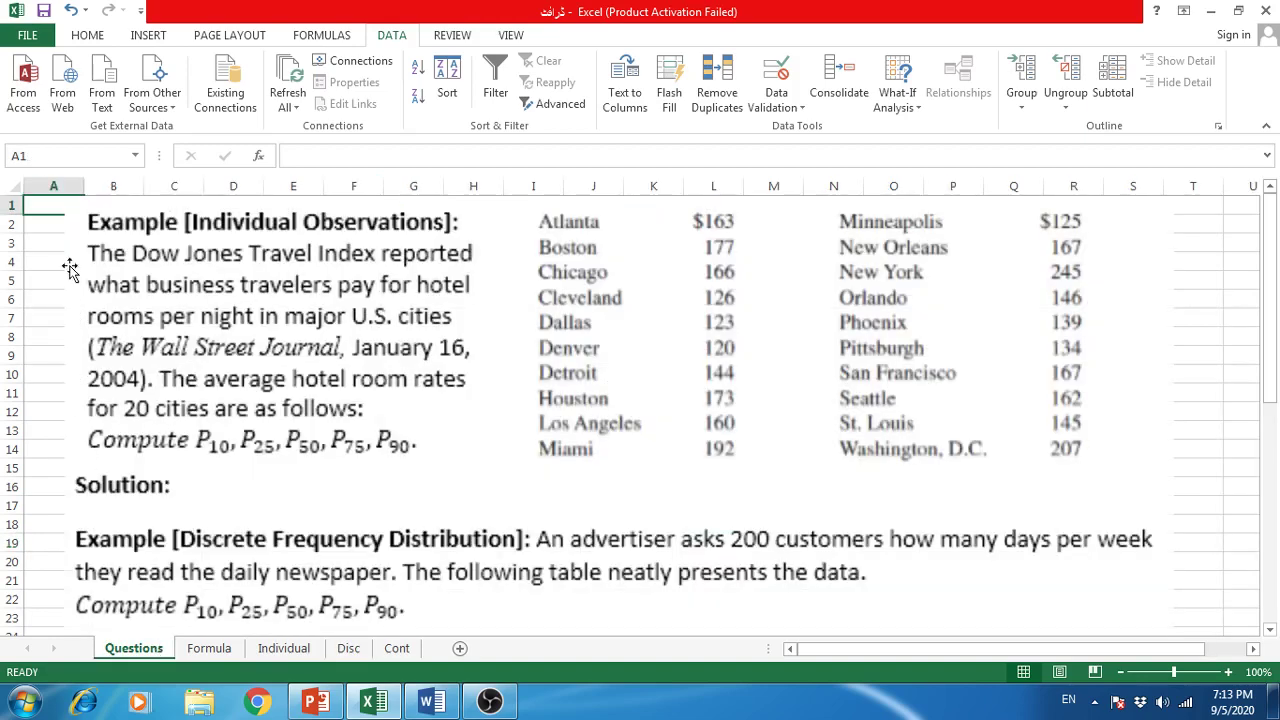
pyautogui.press('Down')
pyautogui.press('Down')
pyautogui.press('Down')
pyautogui.press('Down')
pyautogui.press('Down')
pyautogui.press('Down')
pyautogui.press('Down')
pyautogui.press('Down')
pyautogui.press('Down')
pyautogui.press('Down')
pyautogui.press('Down')
pyautogui.press('Down')
pyautogui.press('Down')
pyautogui.press('Down')
pyautogui.press('Down')
pyautogui.press('Down')
pyautogui.press('Down')
pyautogui.press('Down')
pyautogui.press('Down')
pyautogui.press('Down')
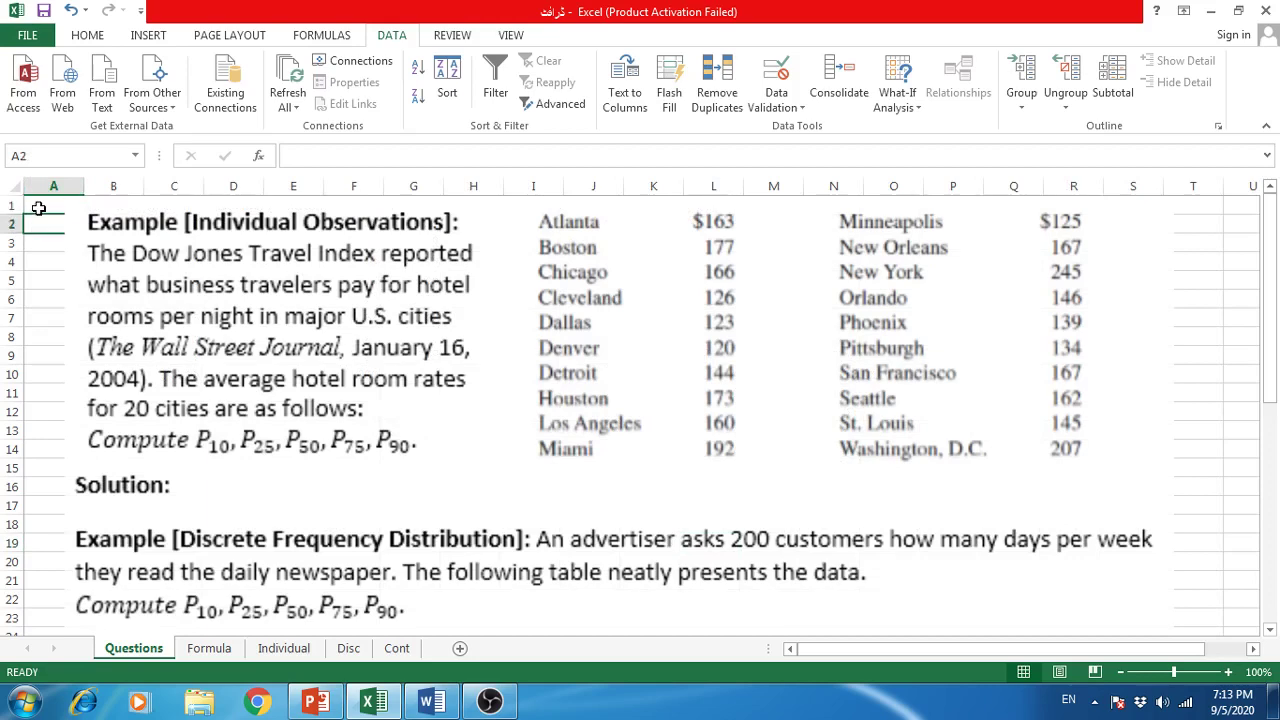
pyautogui.press('Down')
pyautogui.press('Down')
pyautogui.press('Down')
pyautogui.press('Down')
pyautogui.press('Down')
pyautogui.press('Down')
pyautogui.press('Down')
pyautogui.press('Down')
pyautogui.press('Down')
pyautogui.press('Down')
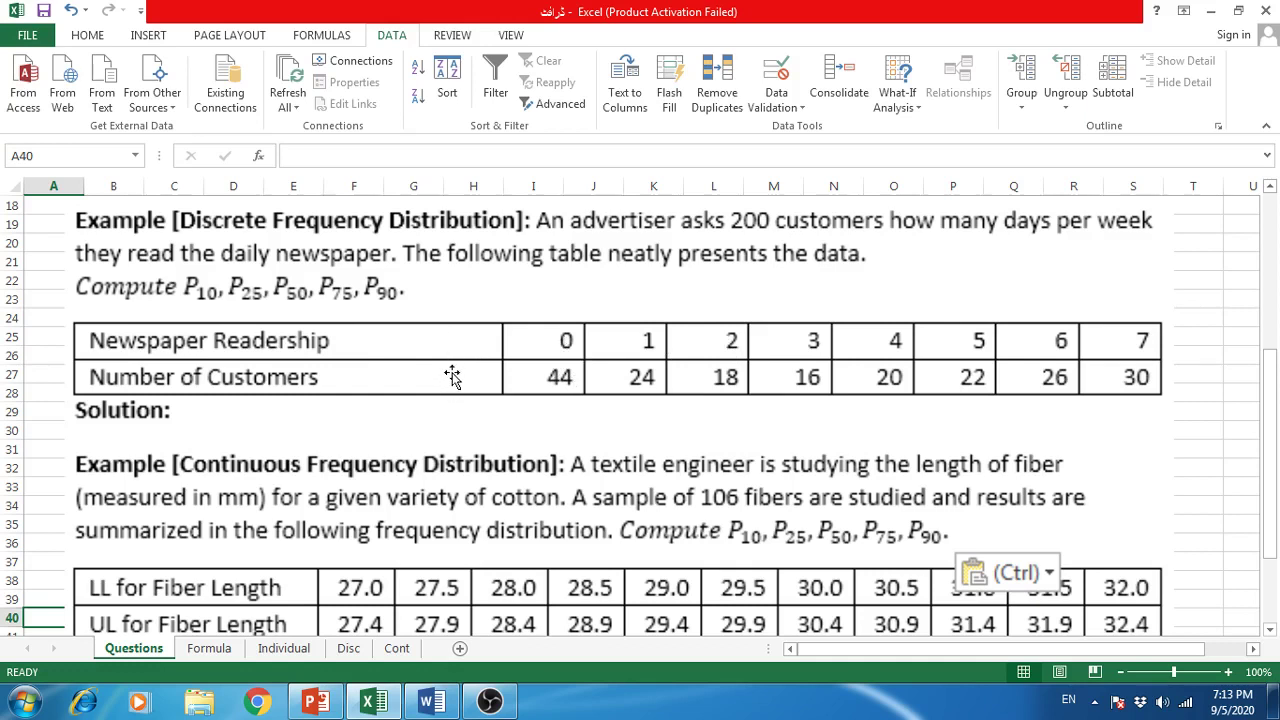
# Enter 44 in D2 of the Disc sheet as the first trial cumulative frequency
pyautogui.click(284, 648)
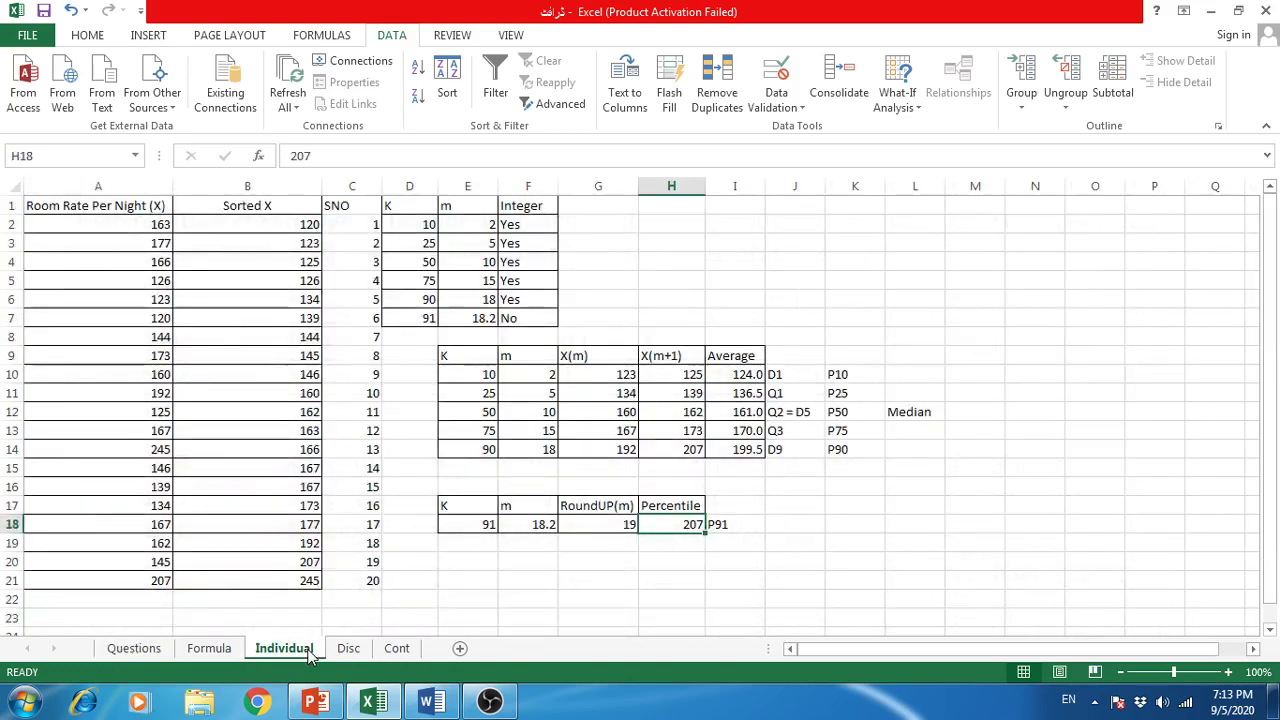
pyautogui.click(358, 649)
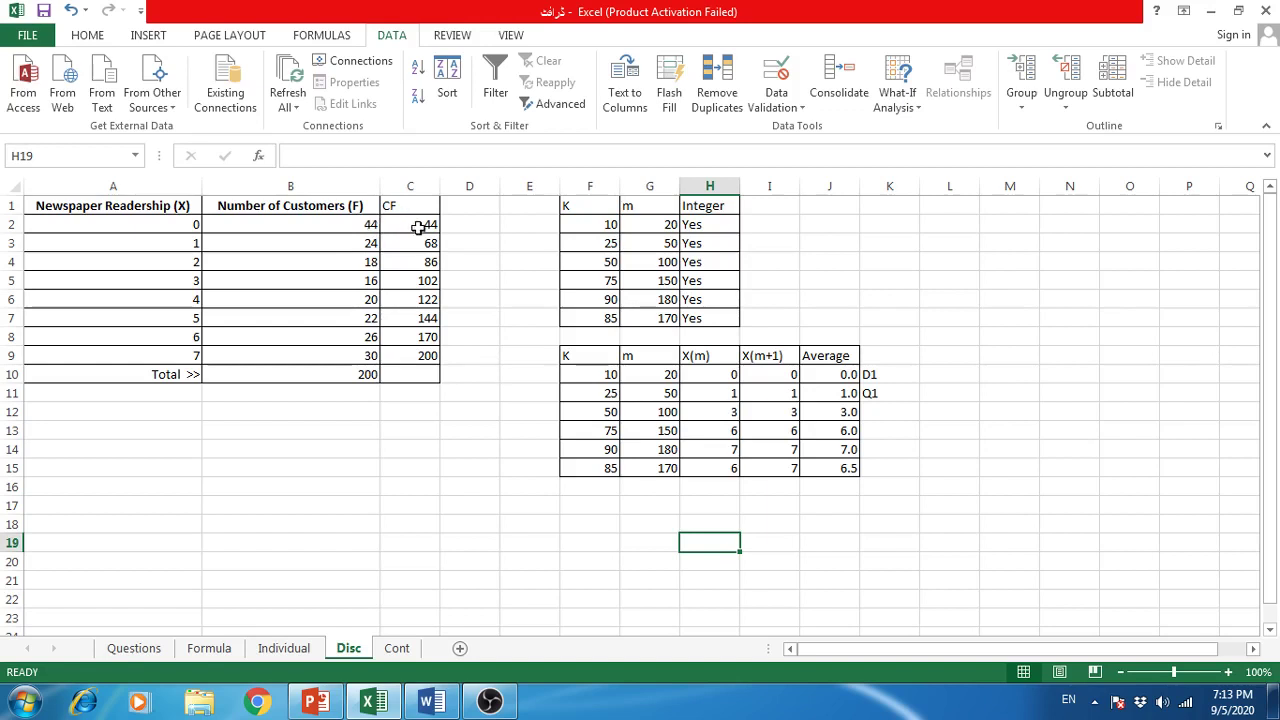
pyautogui.click(493, 226)
pyautogui.write('44')
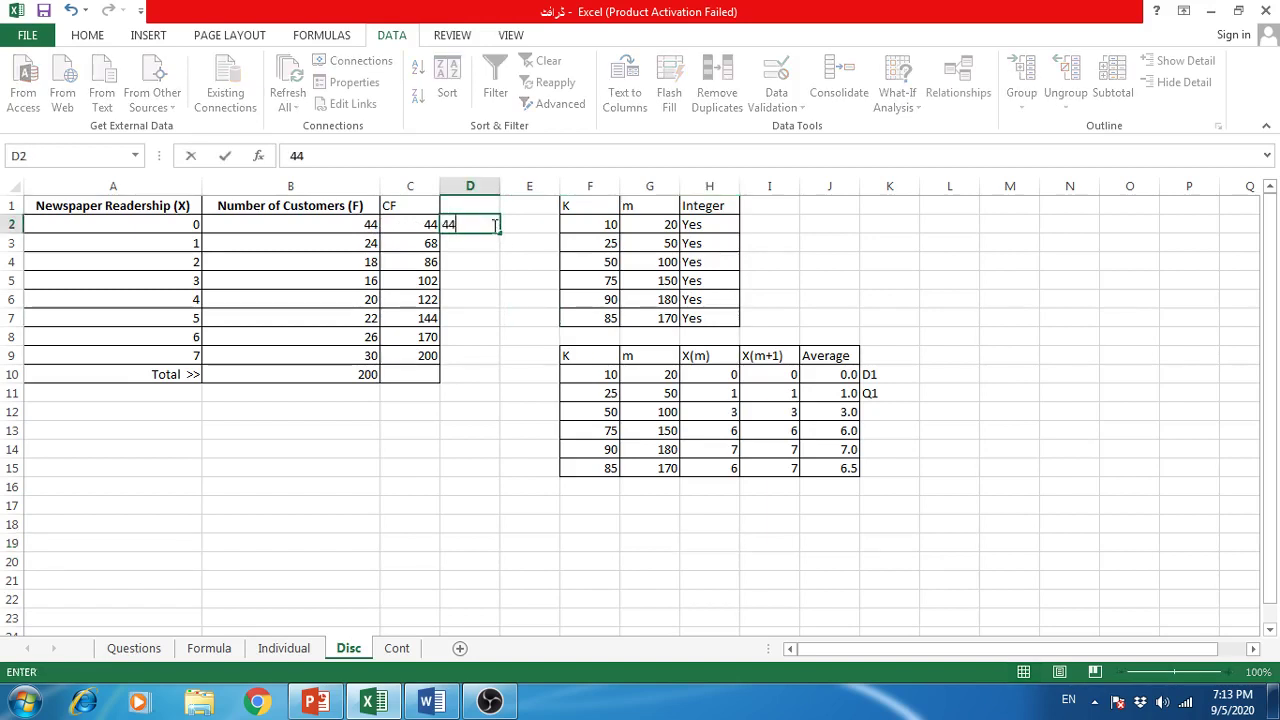
pyautogui.press('Tab')
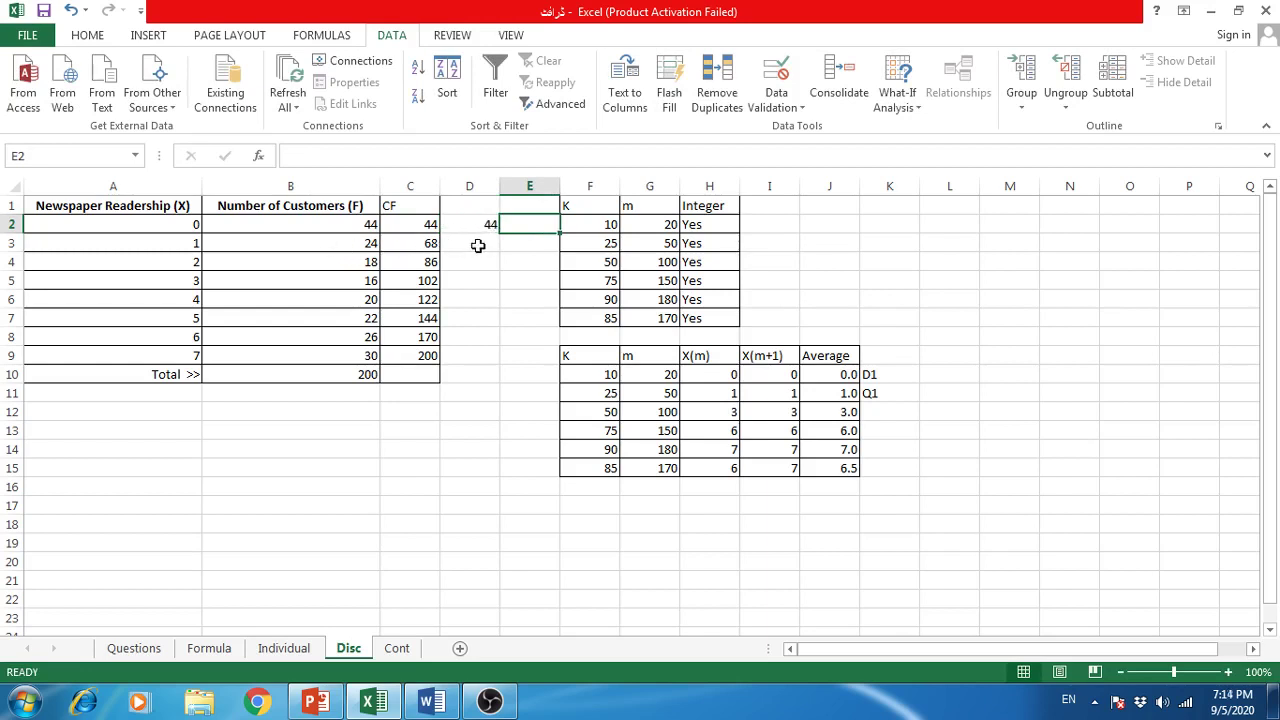
# Compute the second cumulative frequency in D3 with the formula =D2+B3
pyautogui.click(481, 245)
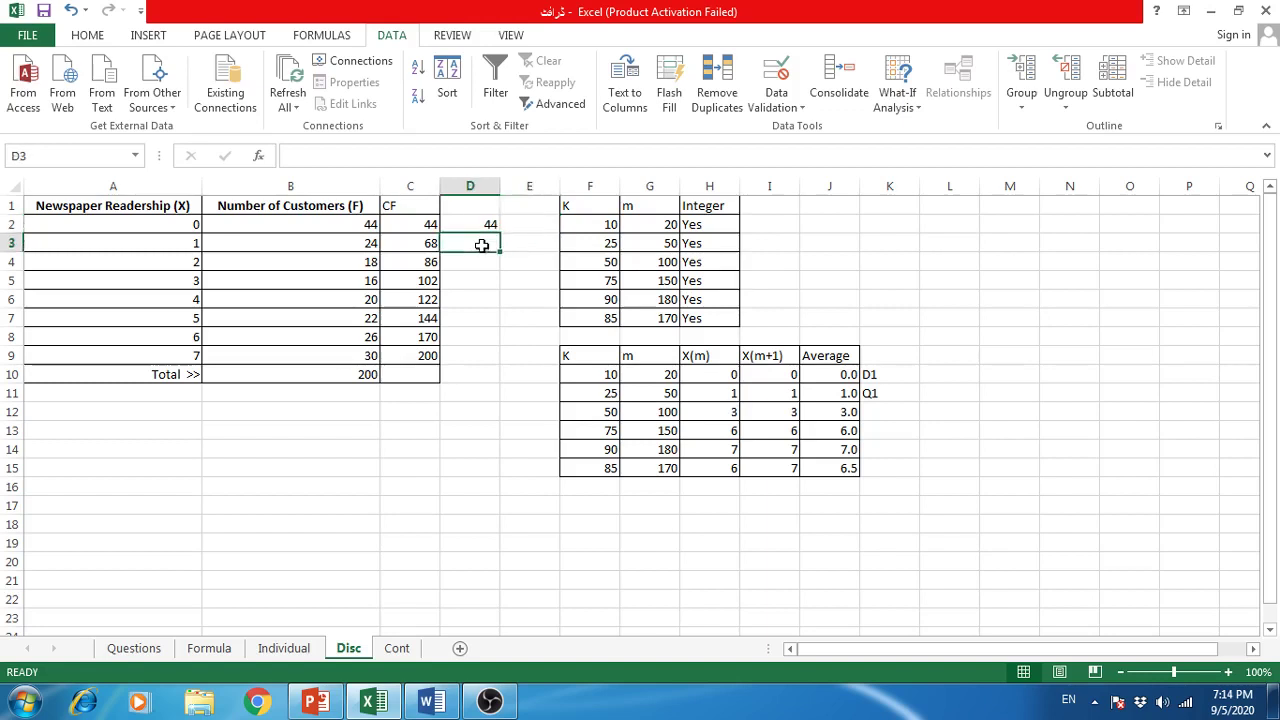
pyautogui.write('=')
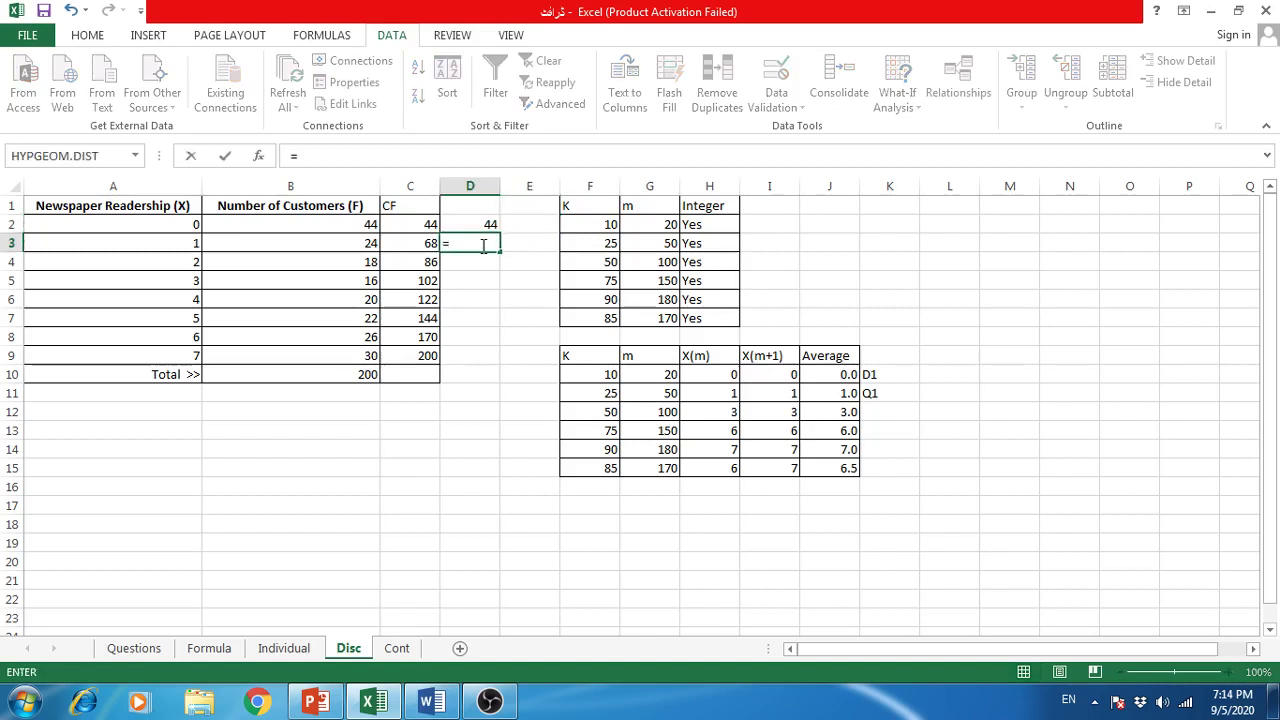
pyautogui.press('Up')
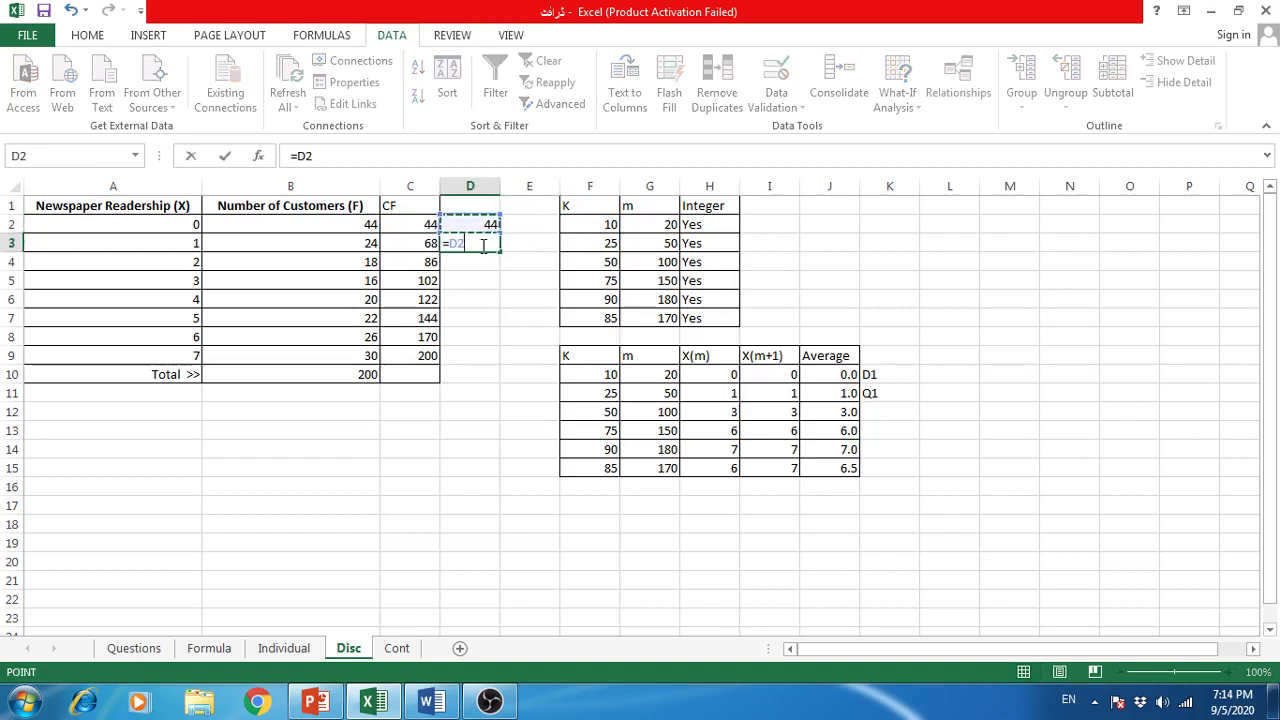
pyautogui.write('+')
pyautogui.press('Left')
pyautogui.press('Left')
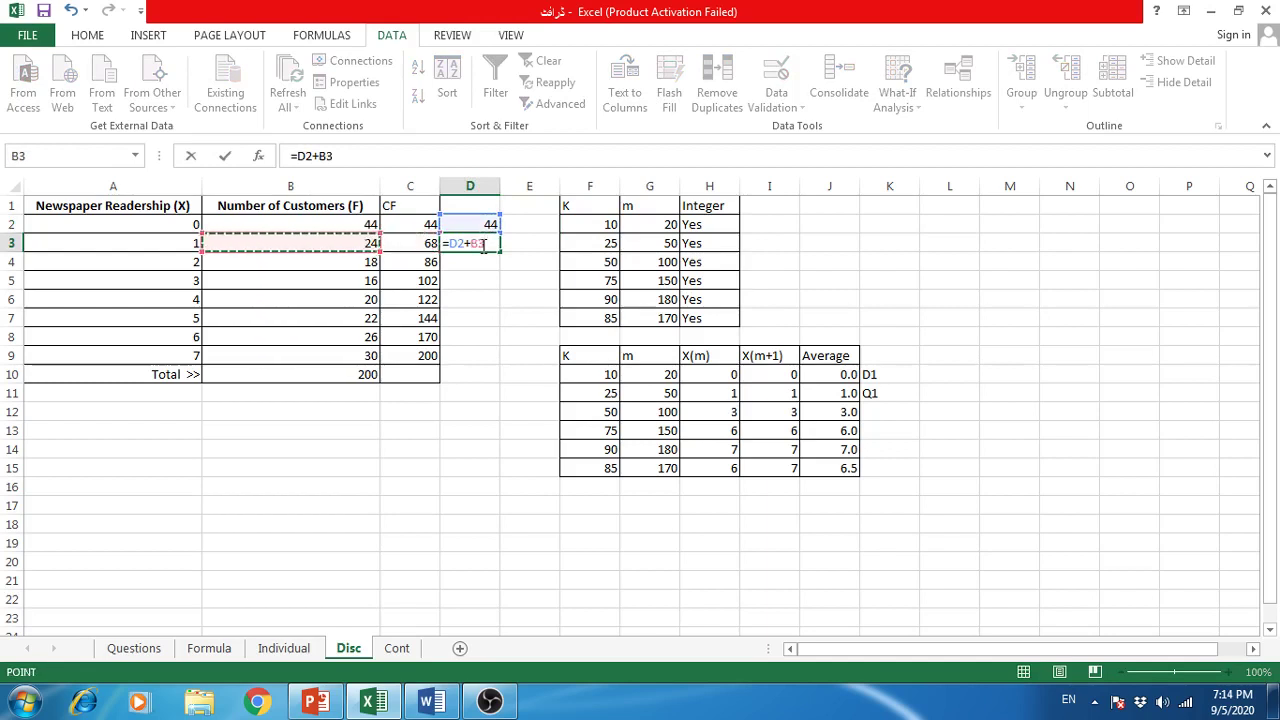
pyautogui.hotkey('ctrl', 'Return')
pyautogui.press('Right')
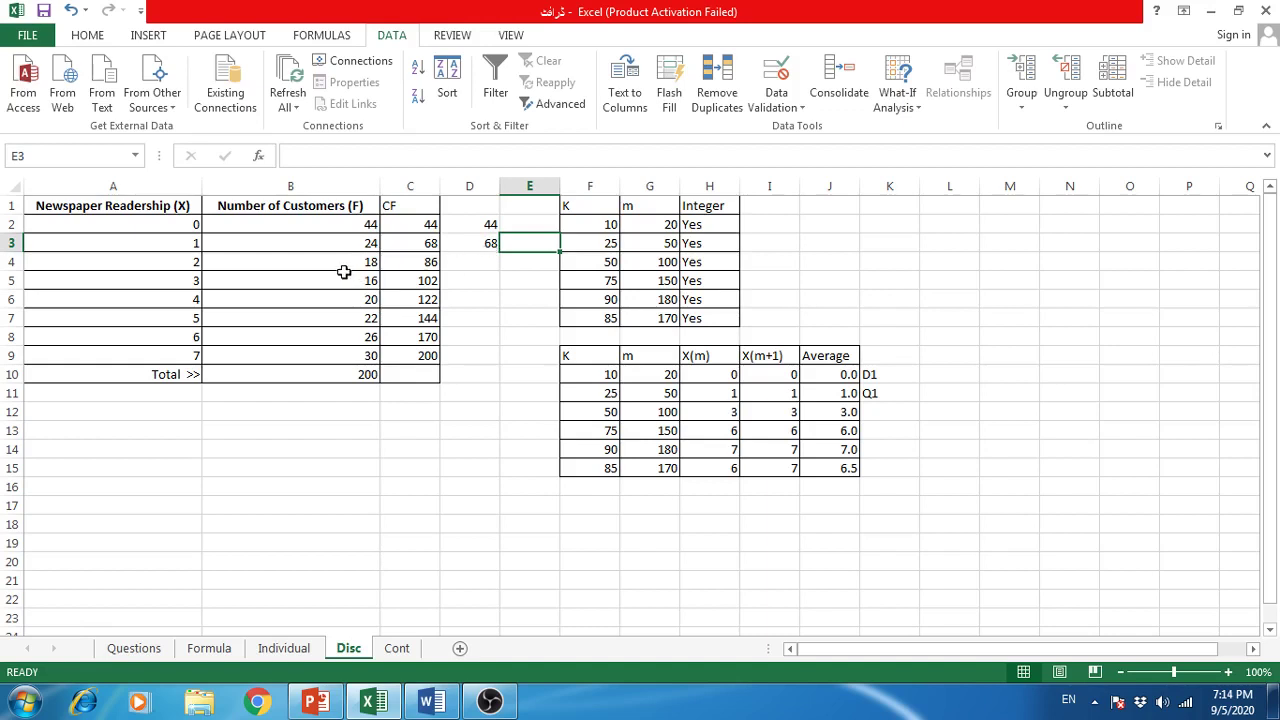
# Compute the third cumulative frequency in D4 with =D3+B4 and fill the formula down to D9
pyautogui.click(481, 262)
pyautogui.write('=')
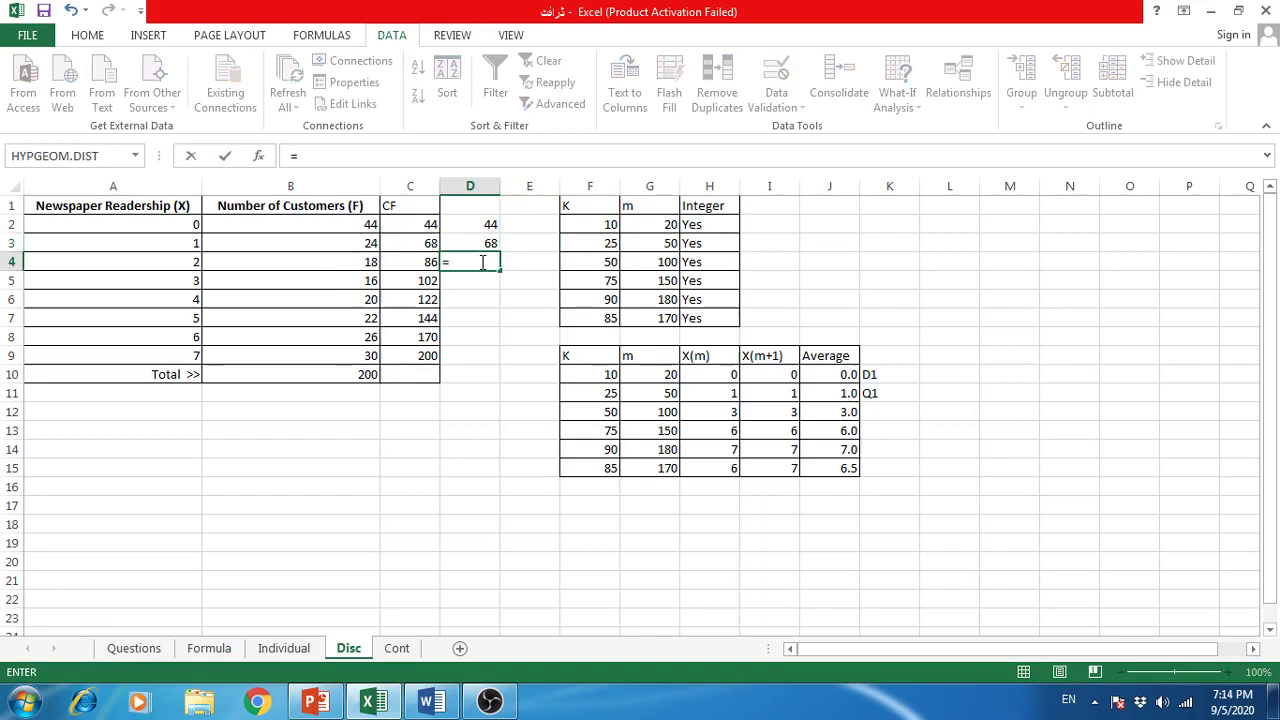
pyautogui.press('Up')
pyautogui.write('+')
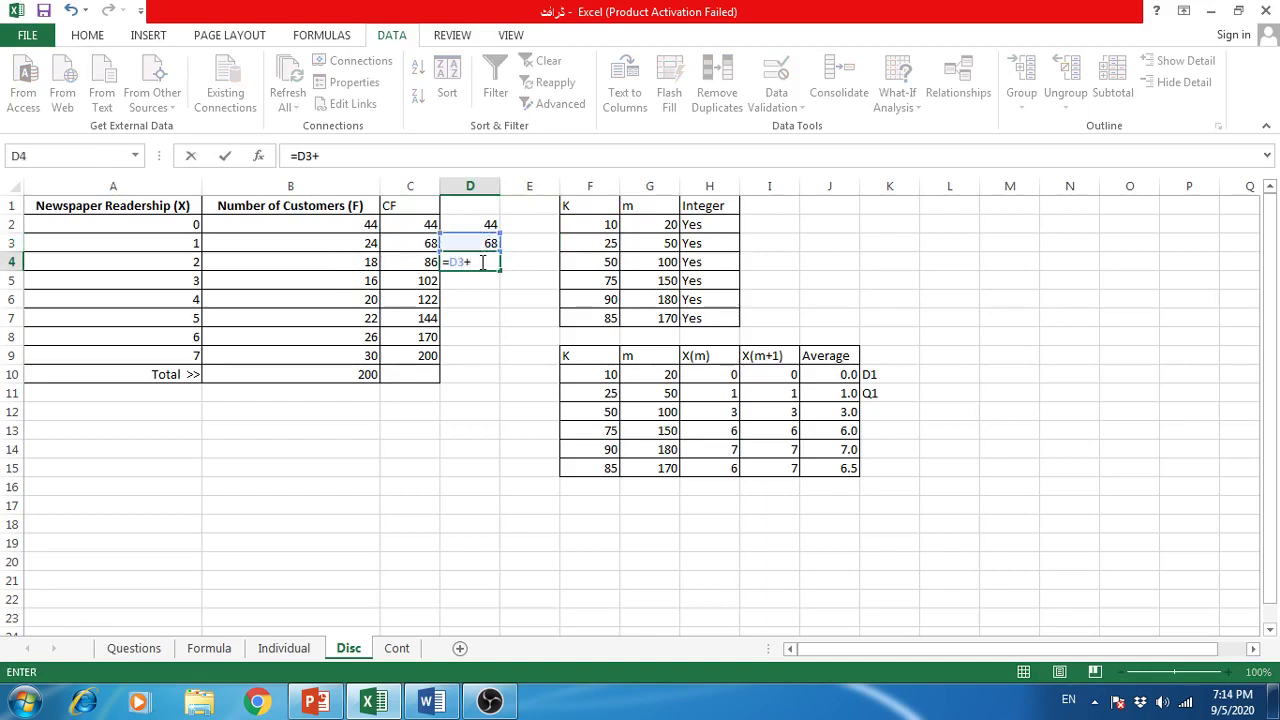
pyautogui.press('Left')
pyautogui.press('Left')
pyautogui.press('Tab')
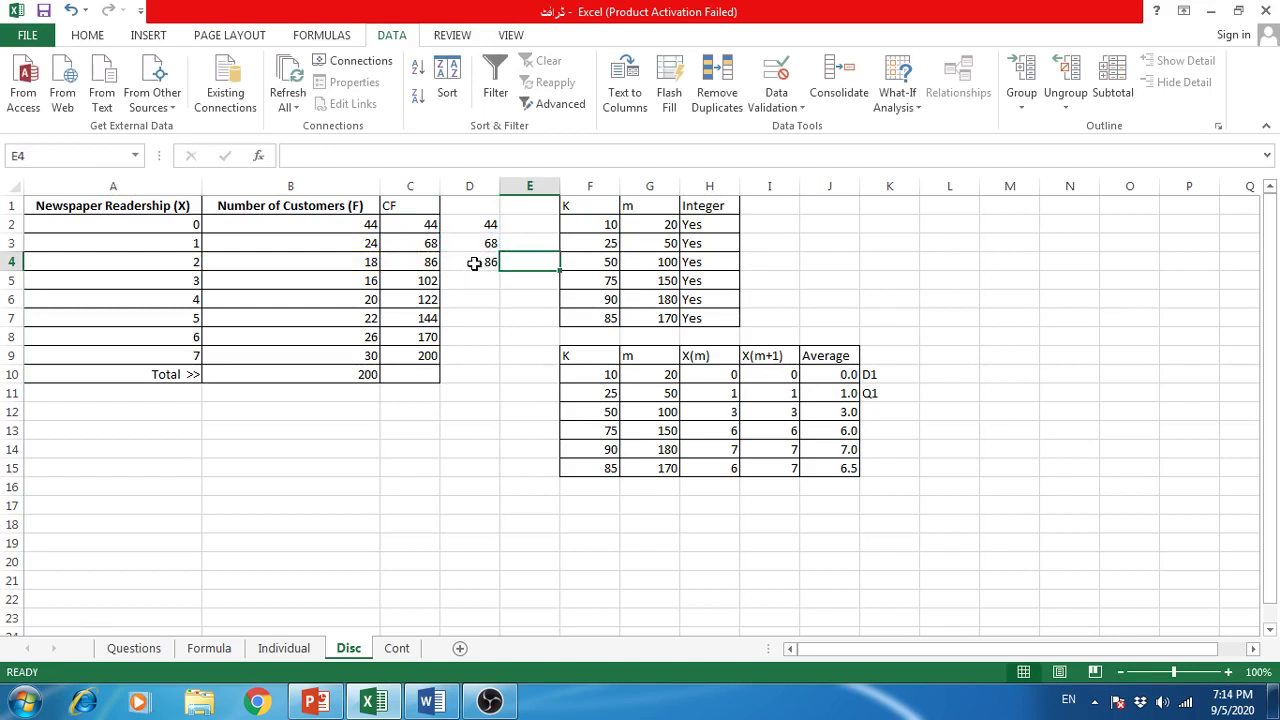
pyautogui.click(473, 262)
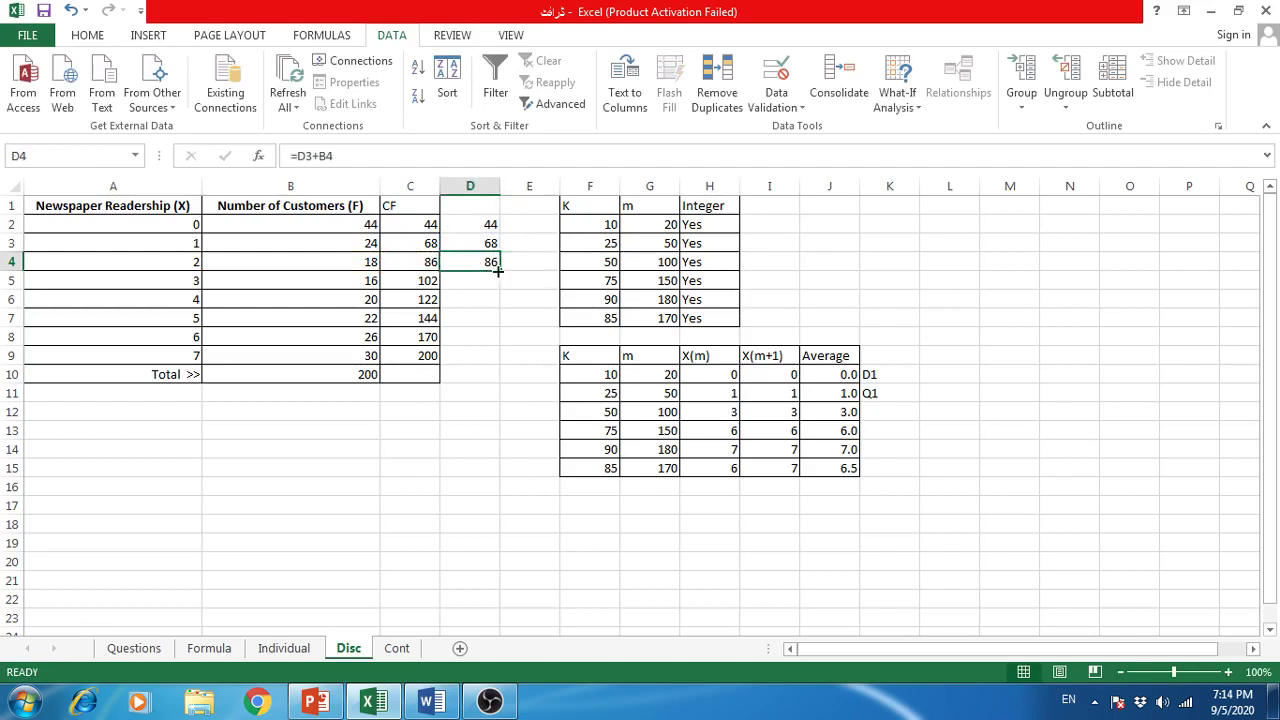
pyautogui.moveTo(498, 270); pyautogui.dragTo(502, 366)
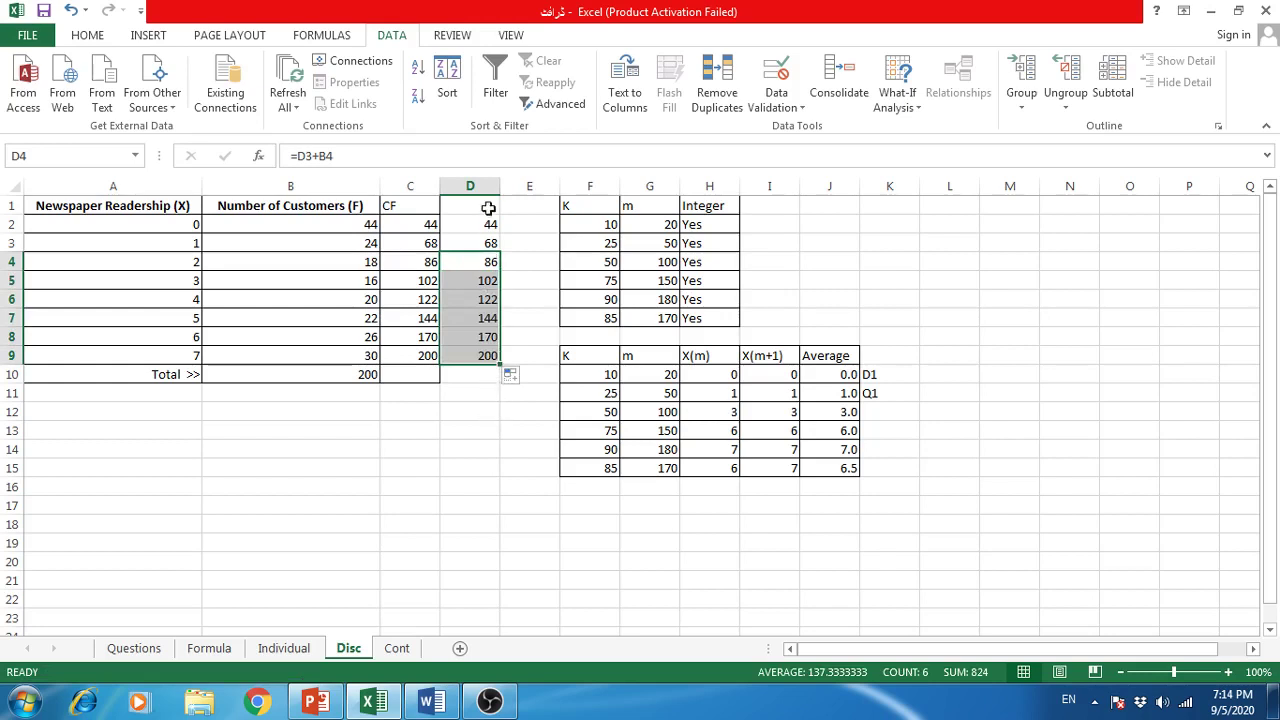
pyautogui.click(487, 410)
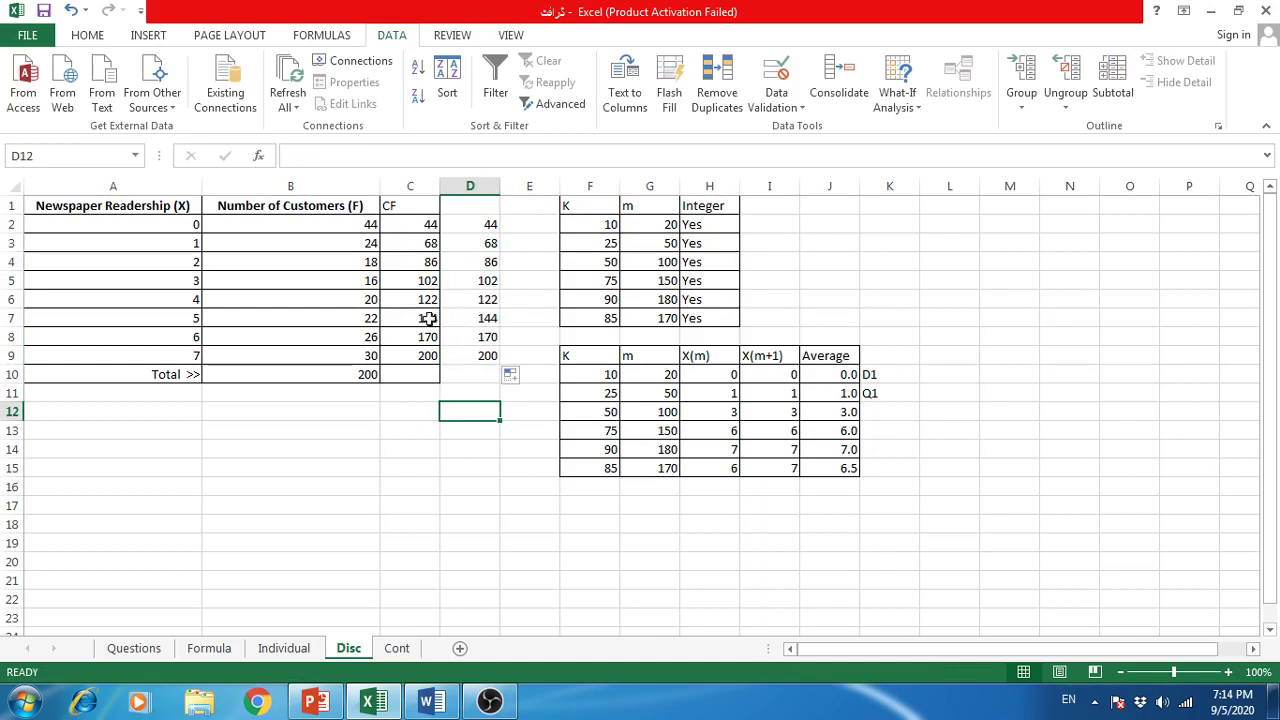
# Clear the trial cumulative frequencies from the whole of column D
pyautogui.click(491, 178)
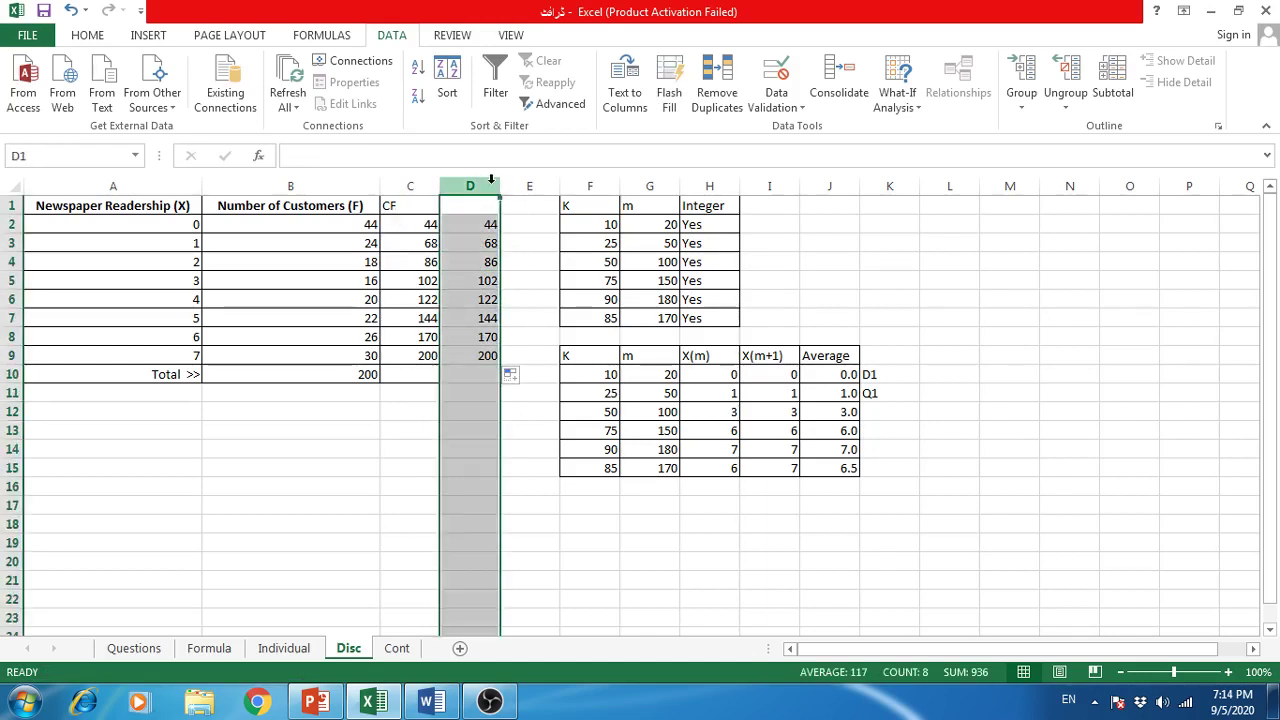
pyautogui.press('Delete')
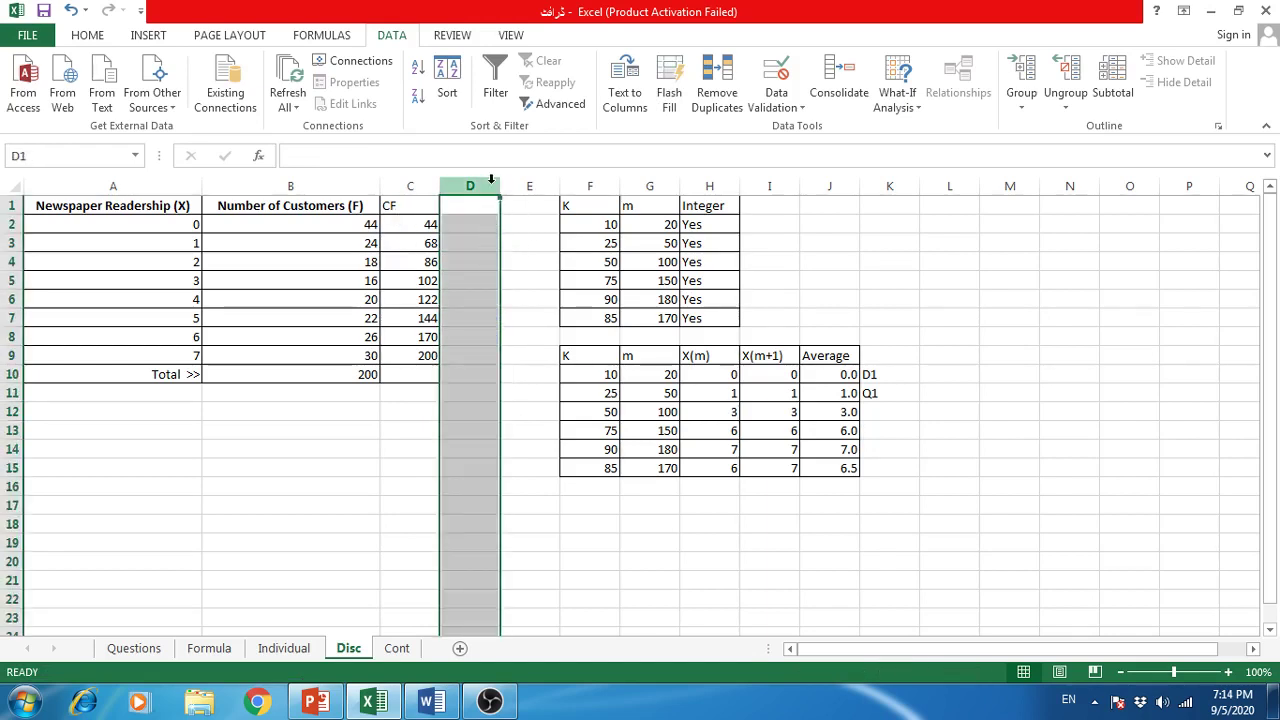
pyautogui.click(475, 205)
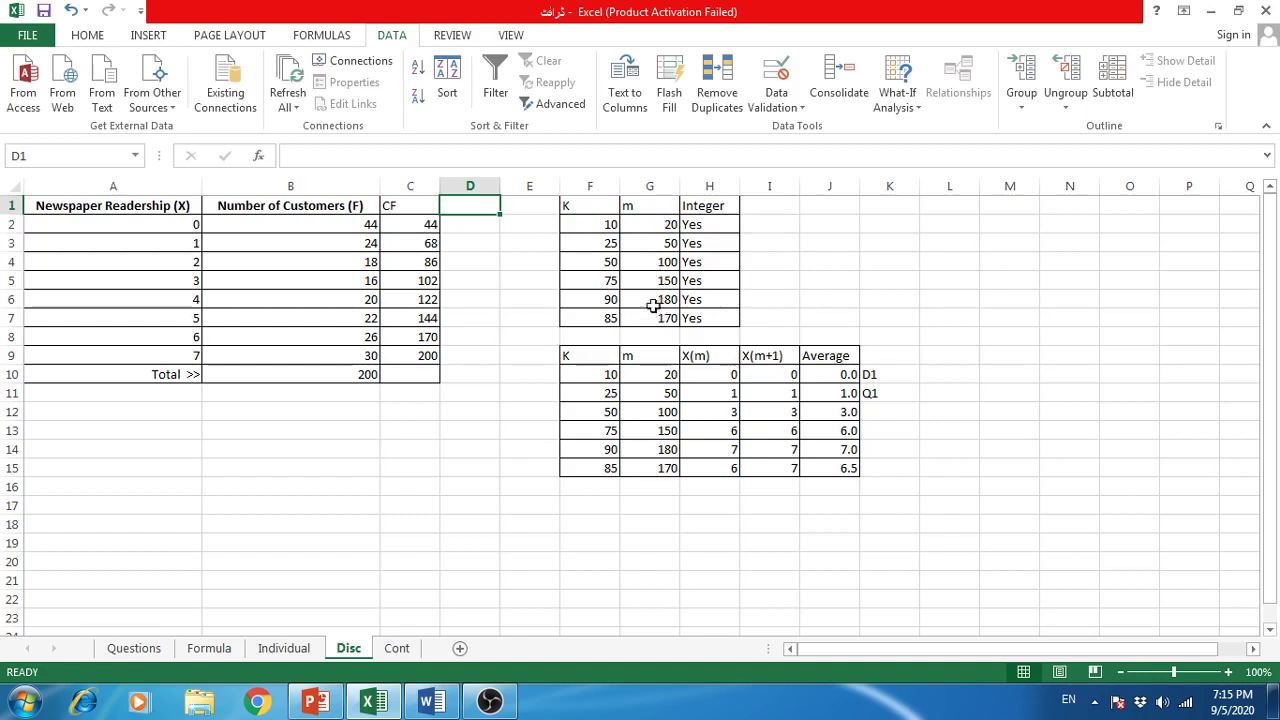
# Compute m for K = 10 in J2 with the formula =200*F2/100
pyautogui.click(818, 224)
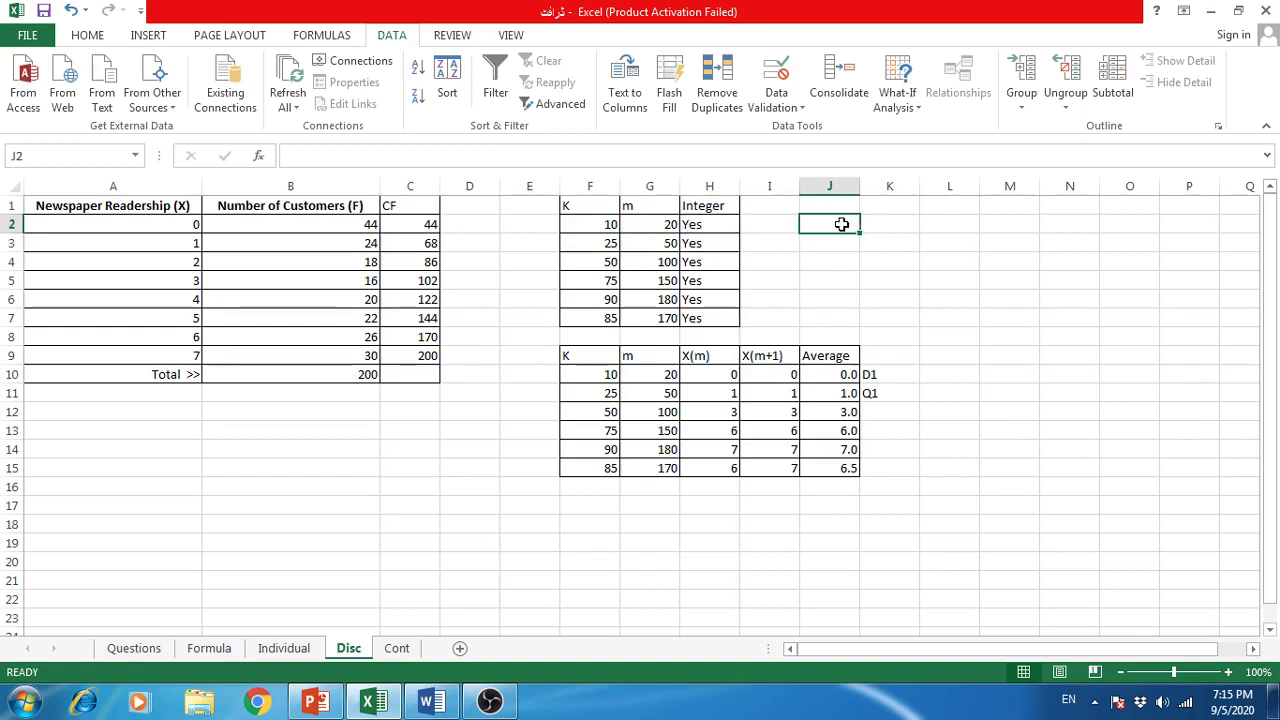
pyautogui.write('=2')
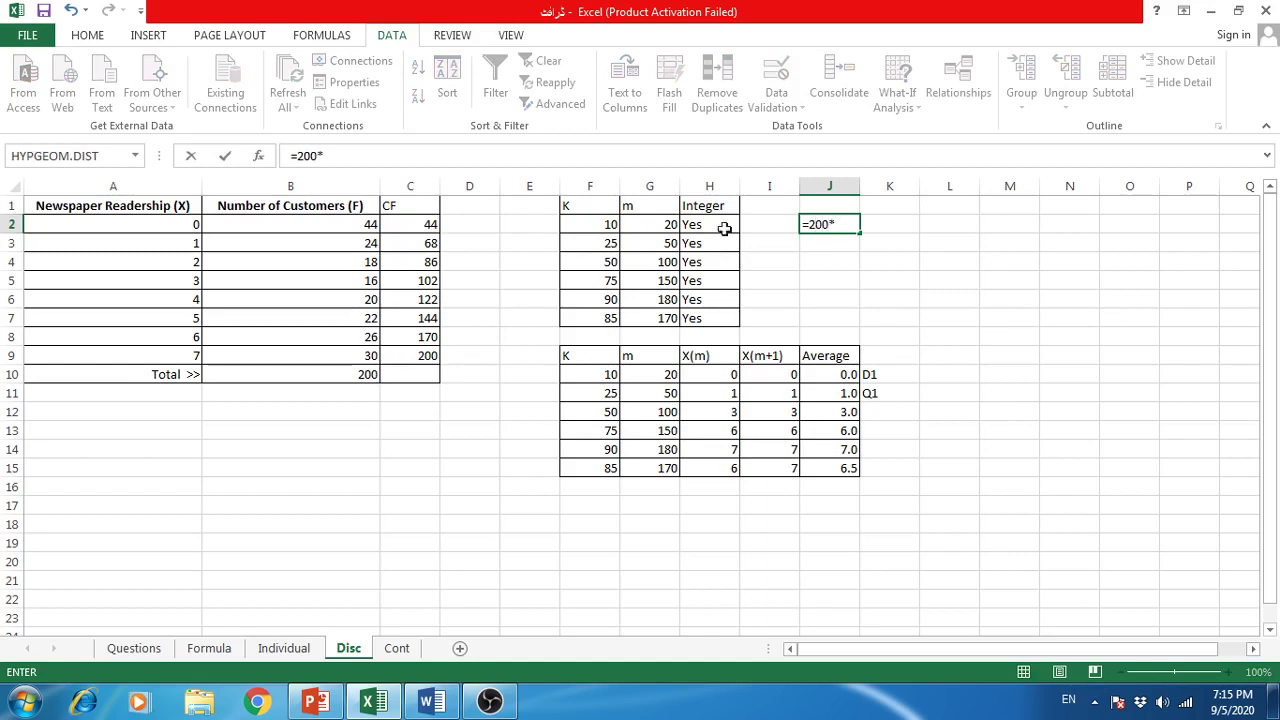
pyautogui.write('00*')
pyautogui.click(596, 224)
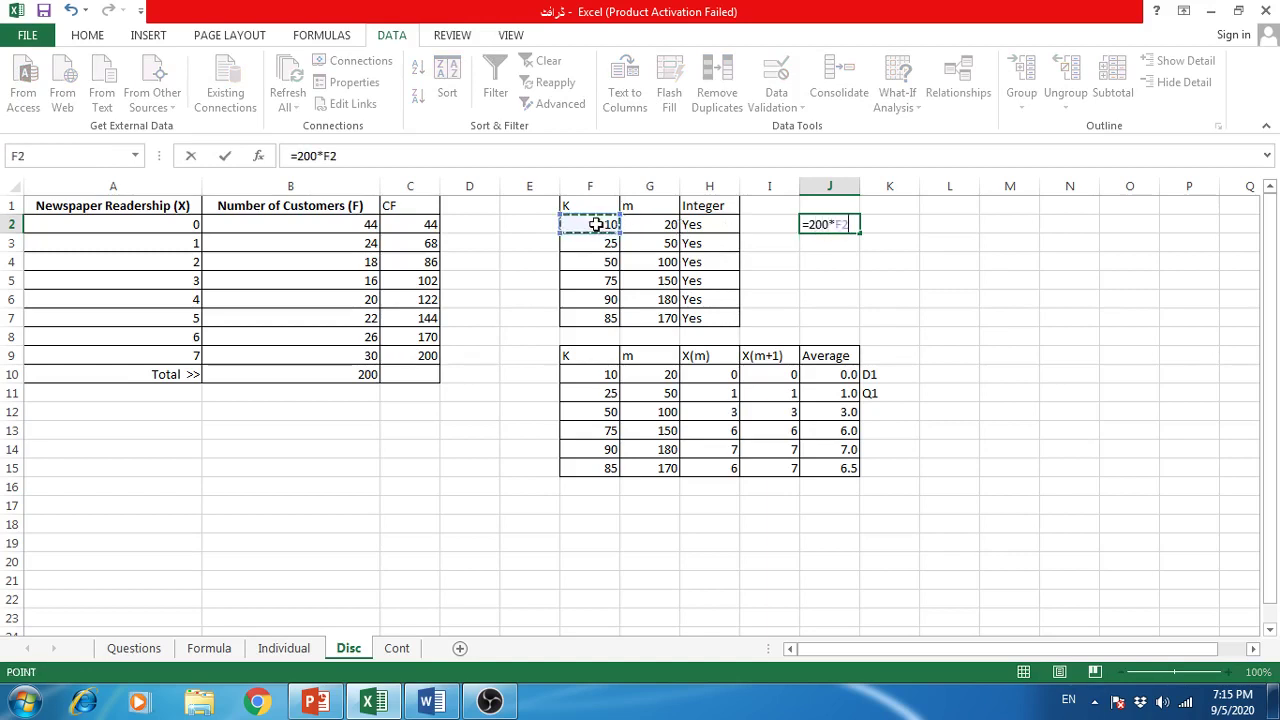
pyautogui.write('/100')
pyautogui.press('Tab')
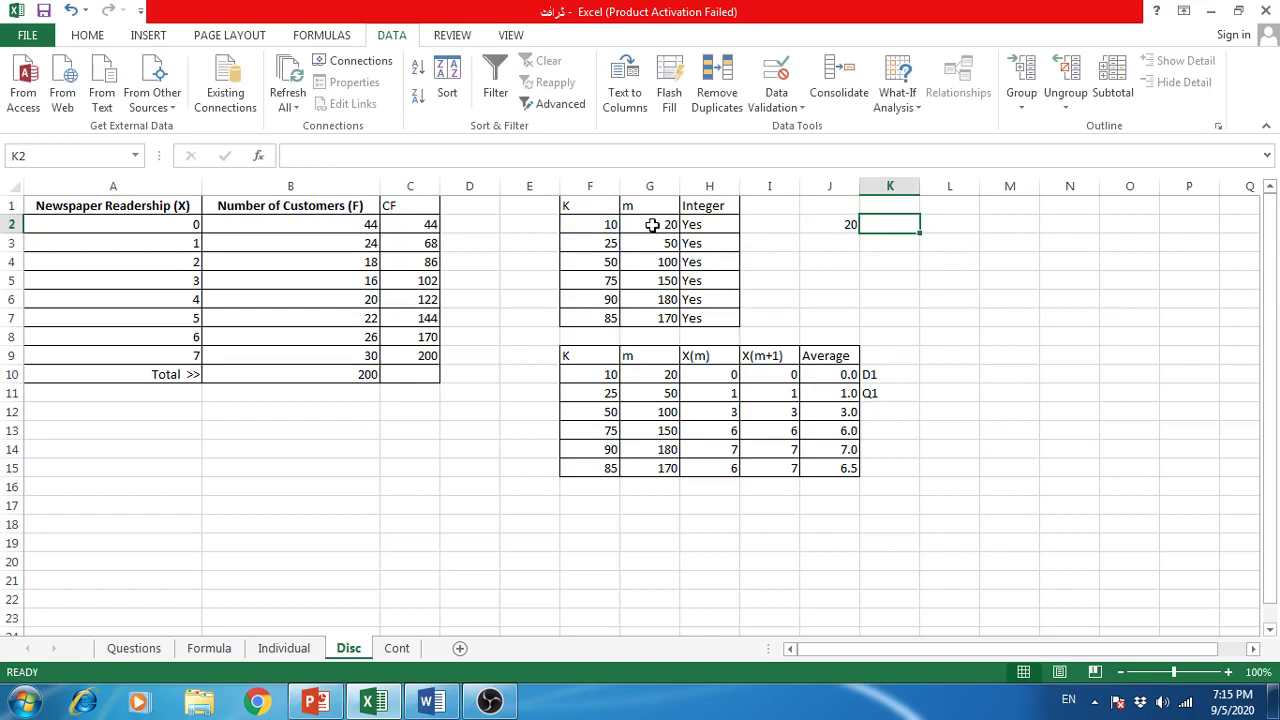
# Fill the J2 formula down to J7 for the remaining K values, and clear J2:J7 again
pyautogui.click(814, 228)
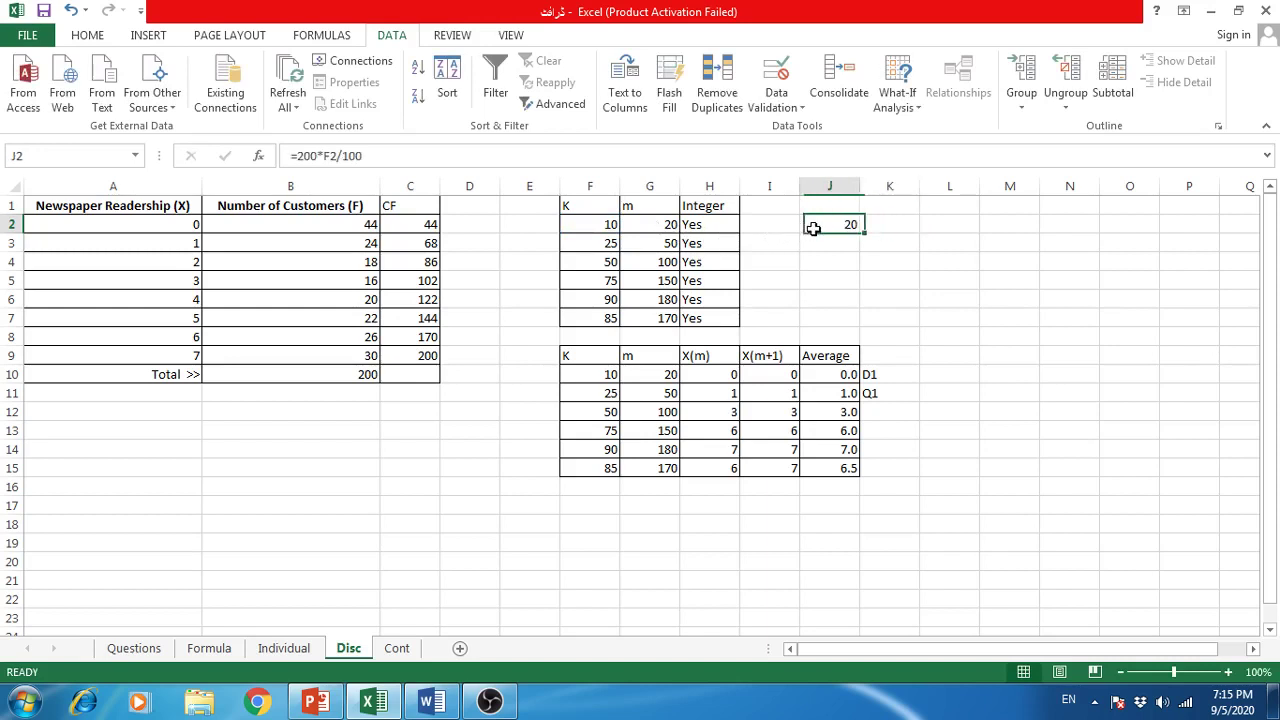
pyautogui.moveTo(858, 233); pyautogui.dragTo(864, 326)
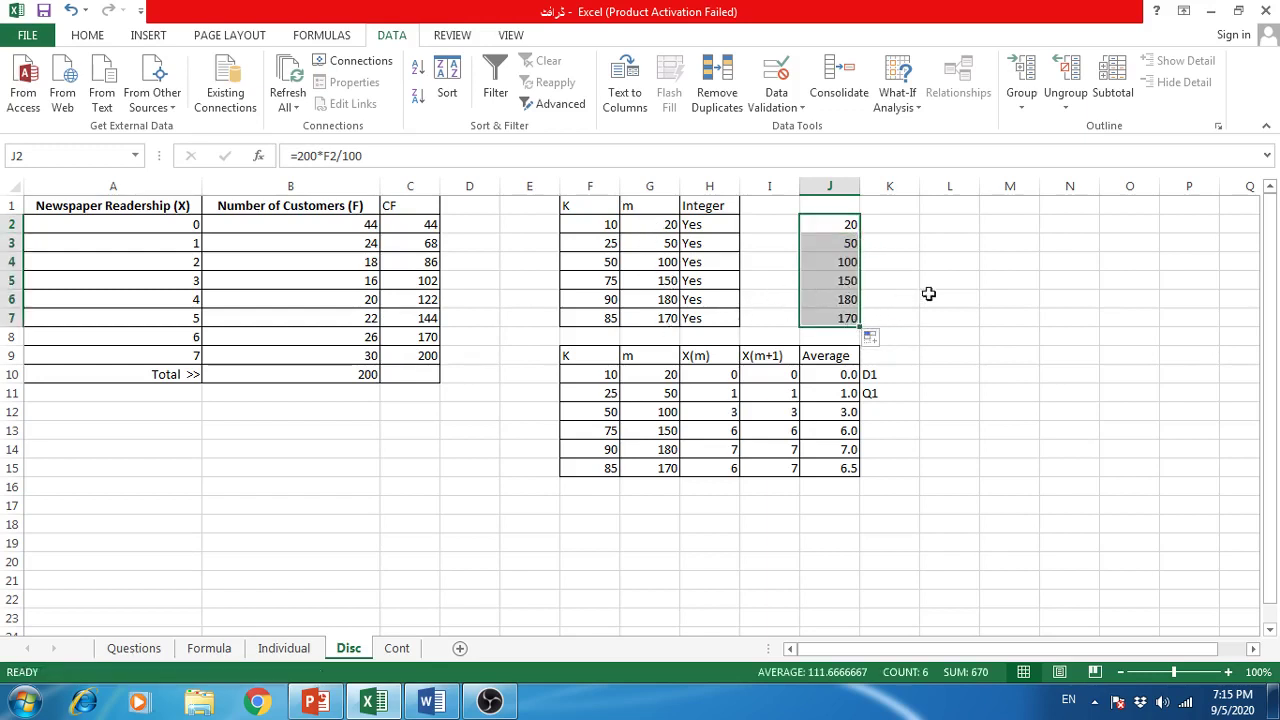
pyautogui.press('Delete')
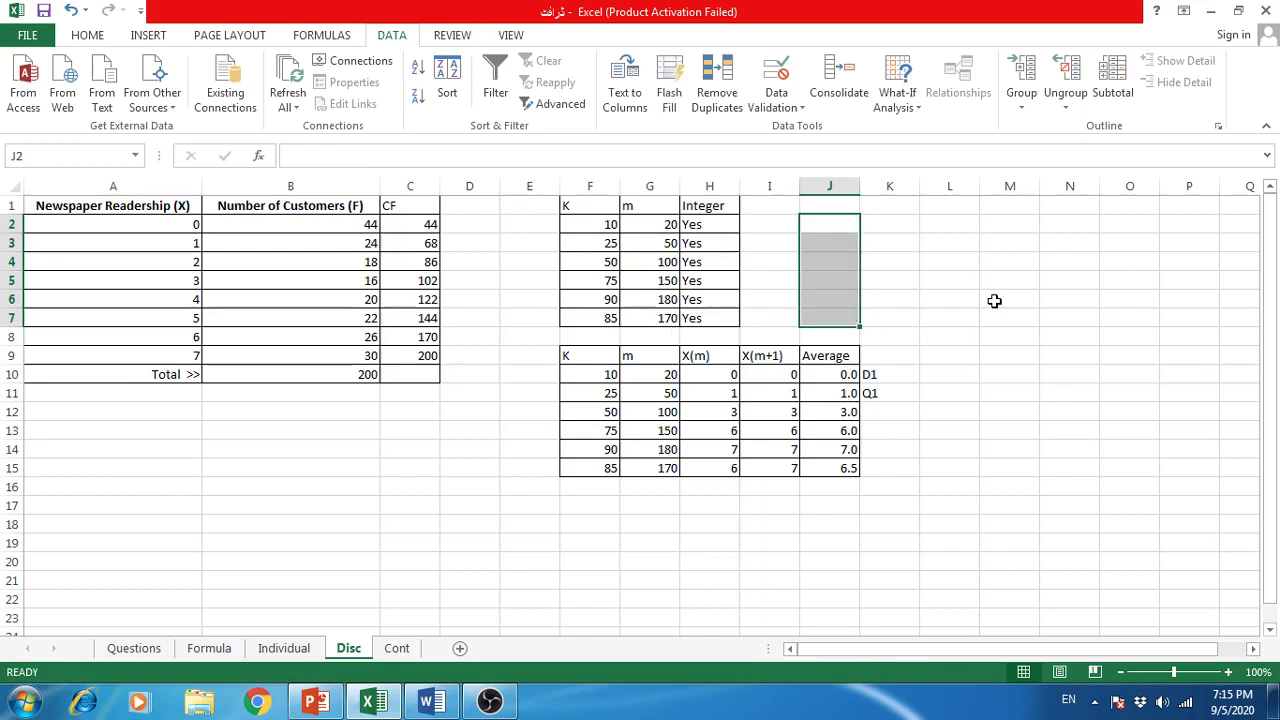
pyautogui.click(891, 224)
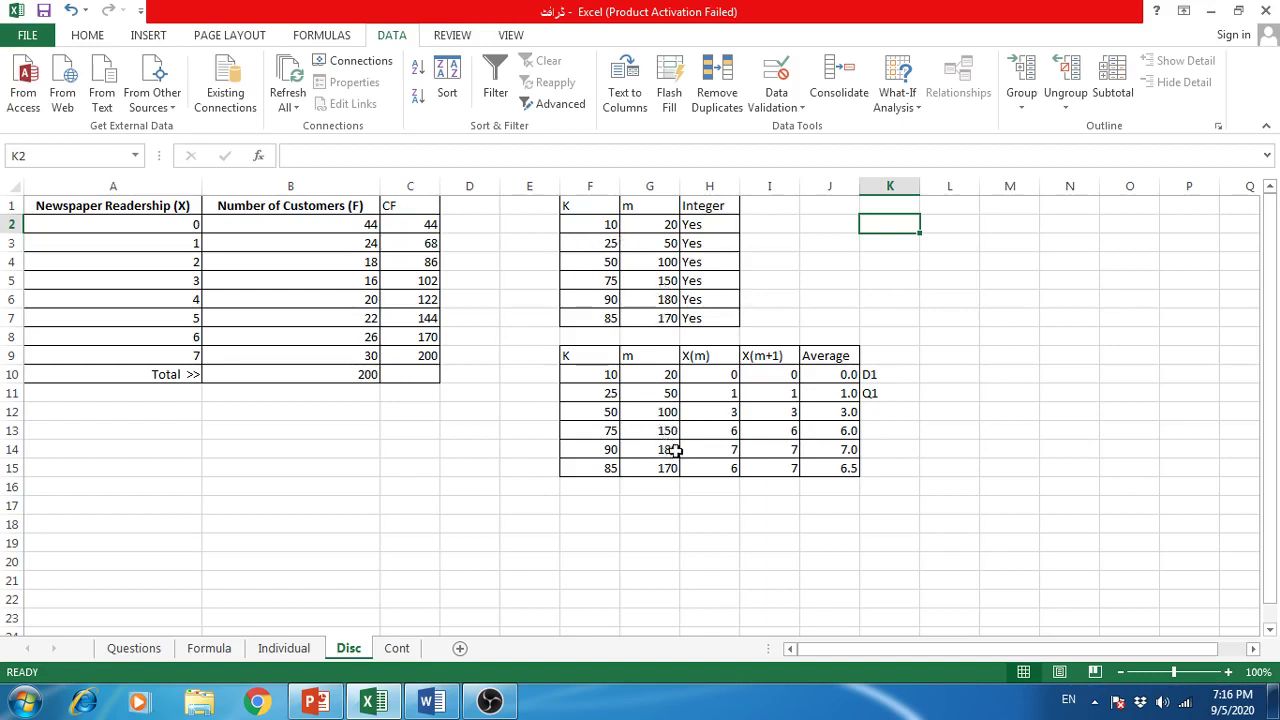
# Trace the m values in G10:G15 to the matching cumulative frequencies in C2, C3 and C8 and their readership values in column A
pyautogui.click(651, 374)
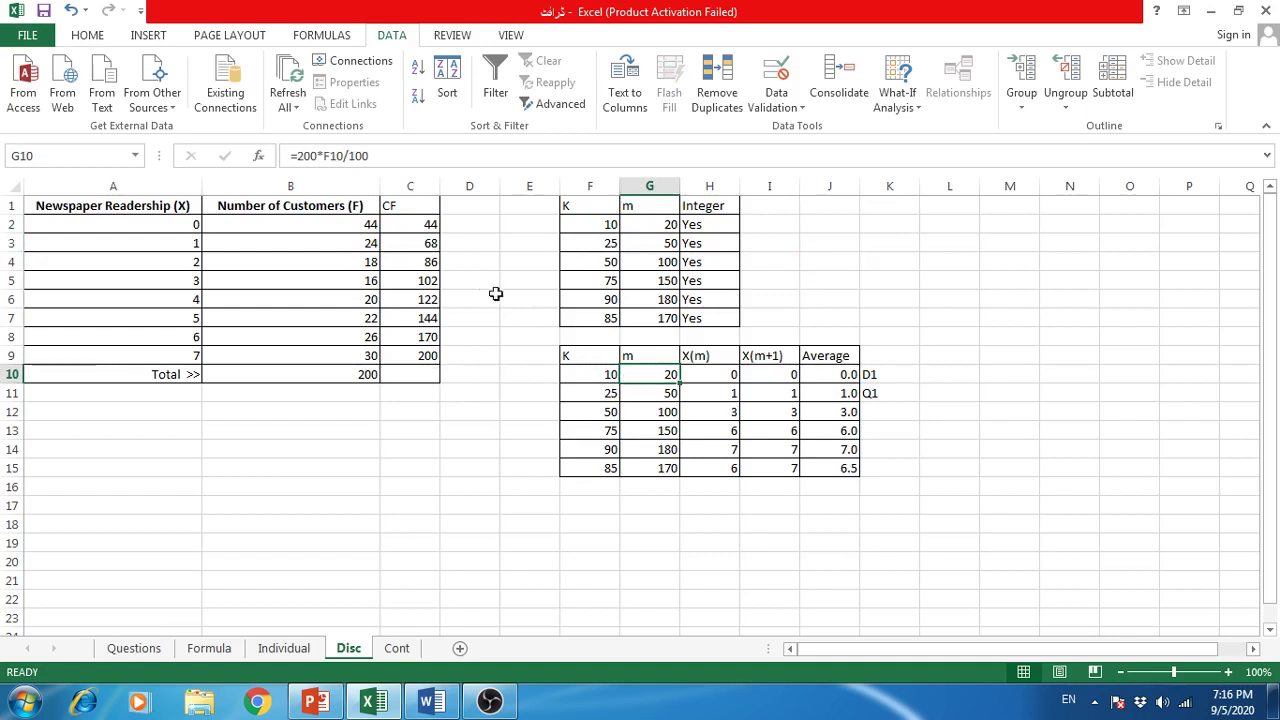
pyautogui.click(413, 229)
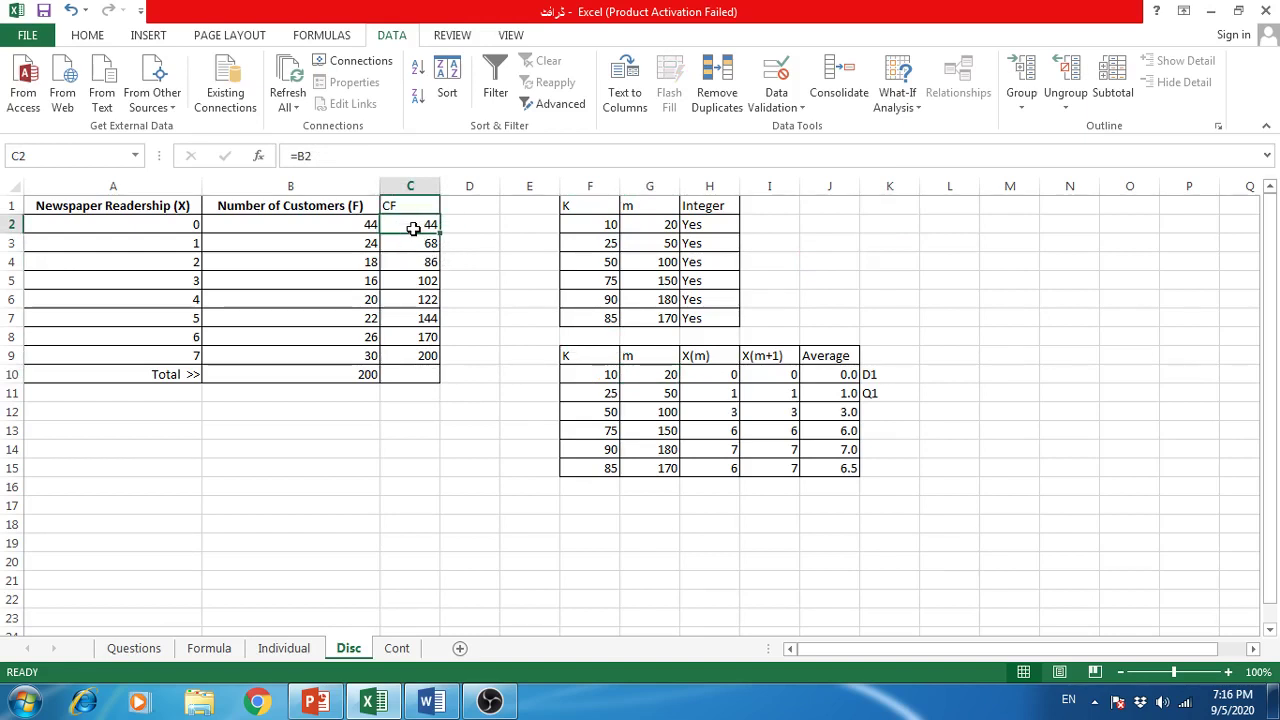
pyautogui.click(148, 224)
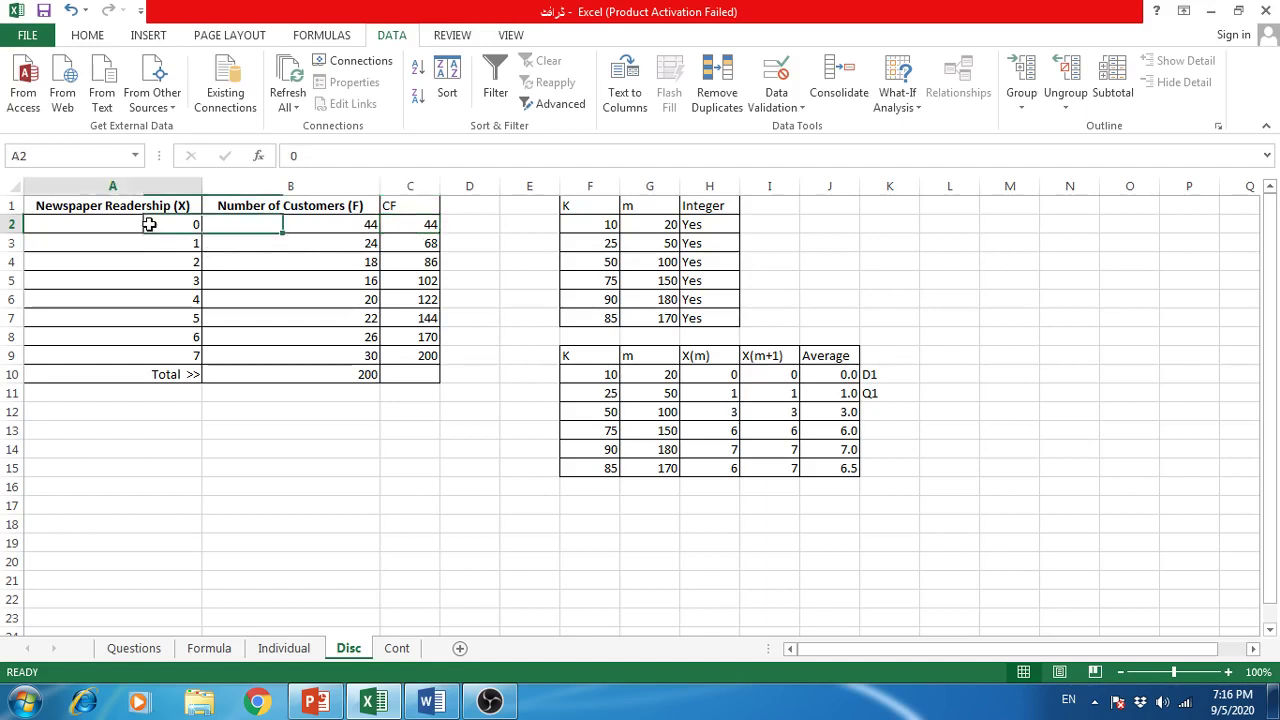
pyautogui.click(410, 224)
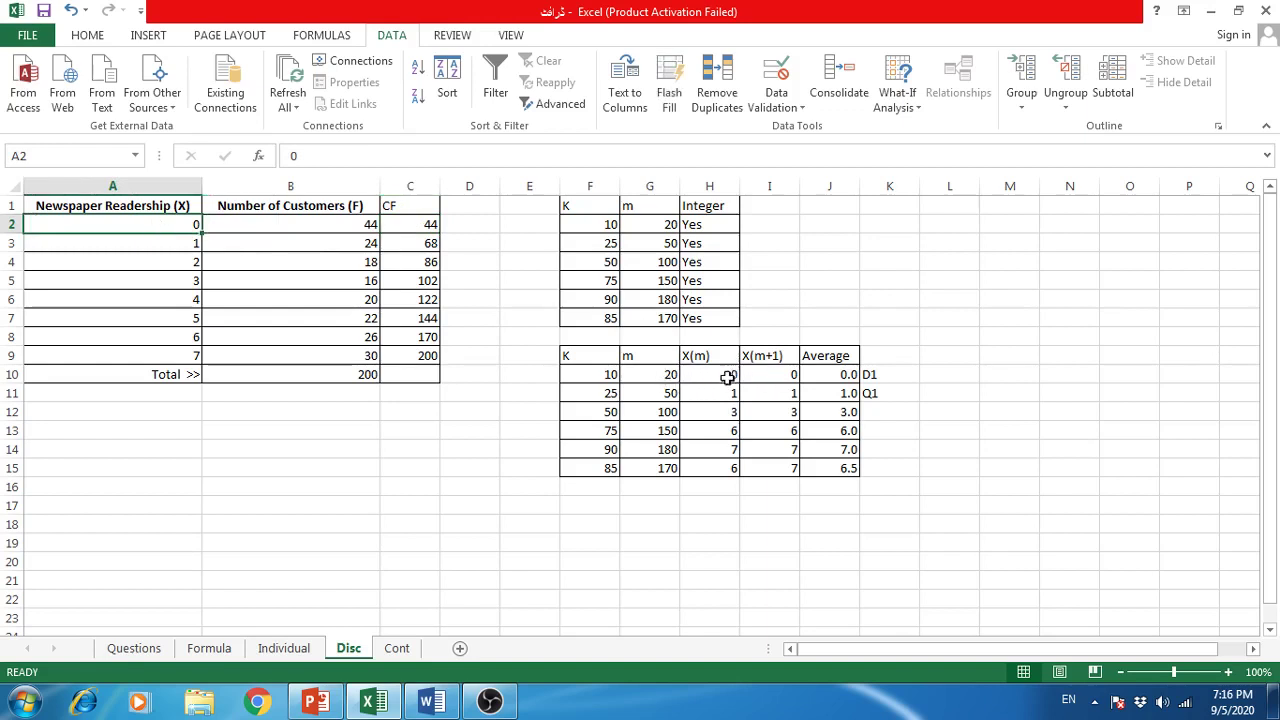
pyautogui.click(404, 223)
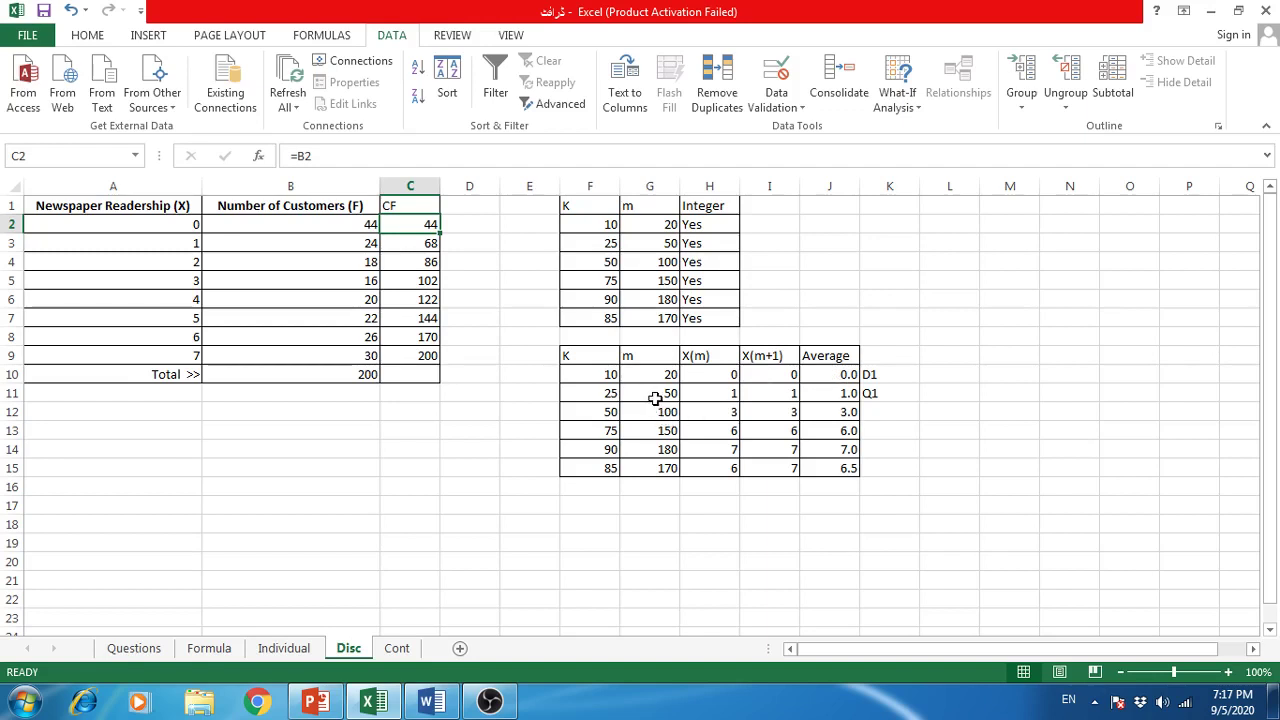
pyautogui.click(411, 244)
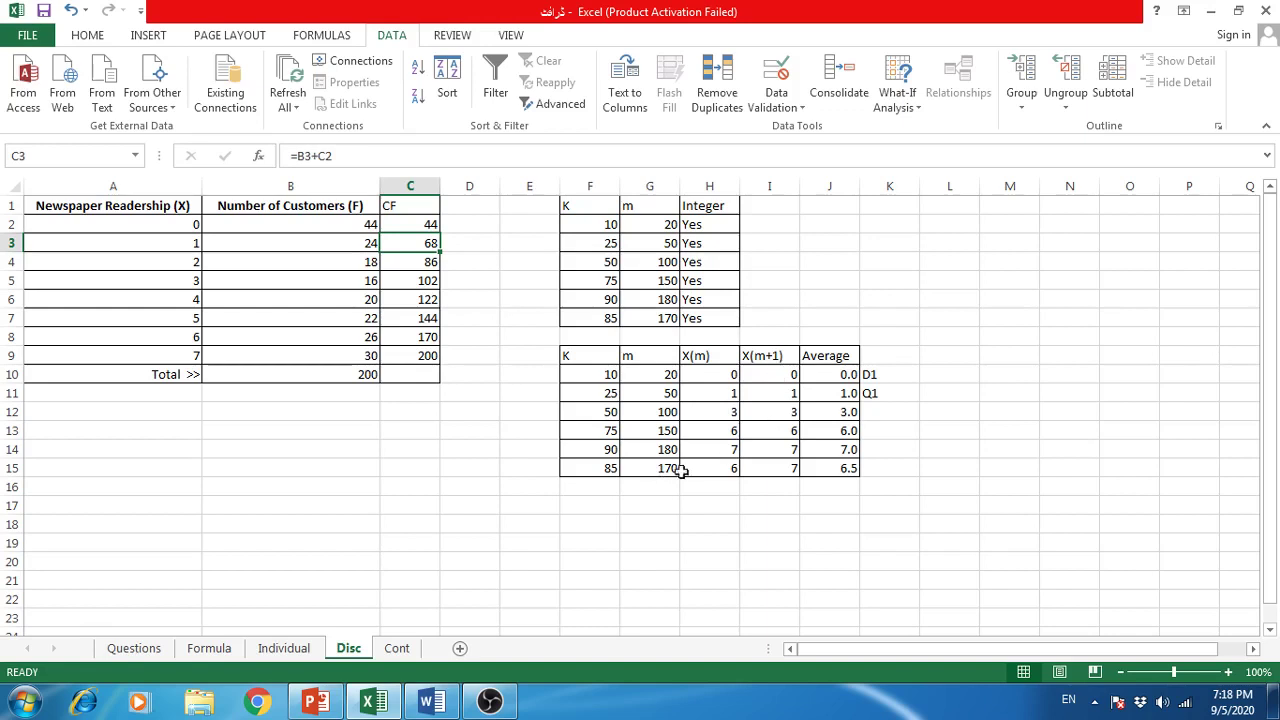
pyautogui.click(413, 337)
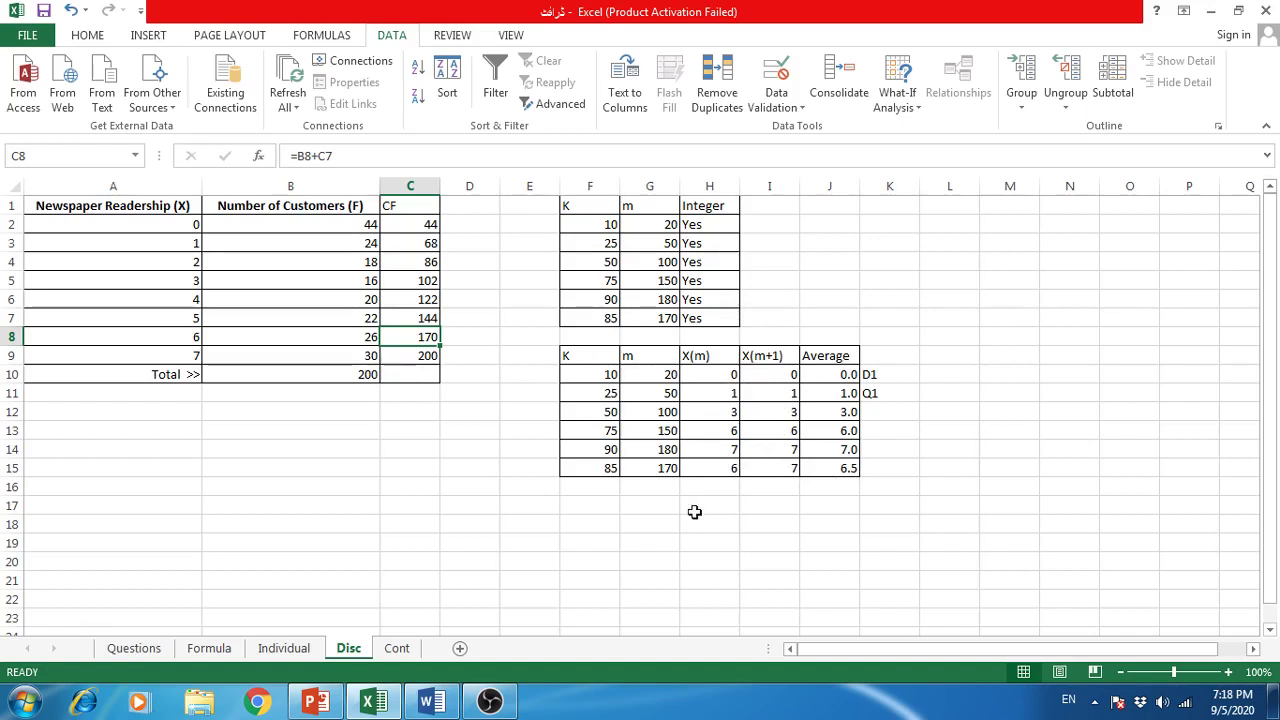
# Look over the Cont sheet's tables and read the fiber length example for continuous frequency distributions on the Questions sheet
pyautogui.click(397, 649)
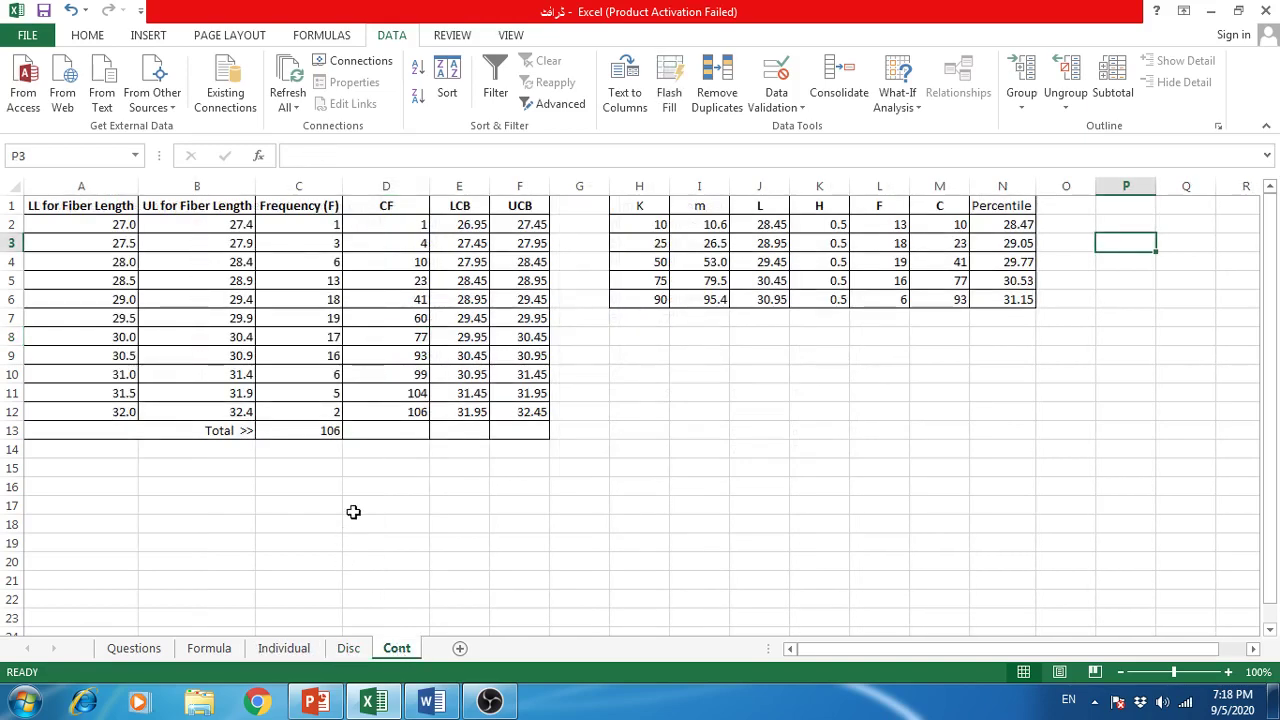
pyautogui.click(148, 650)
pyautogui.click(50, 426)
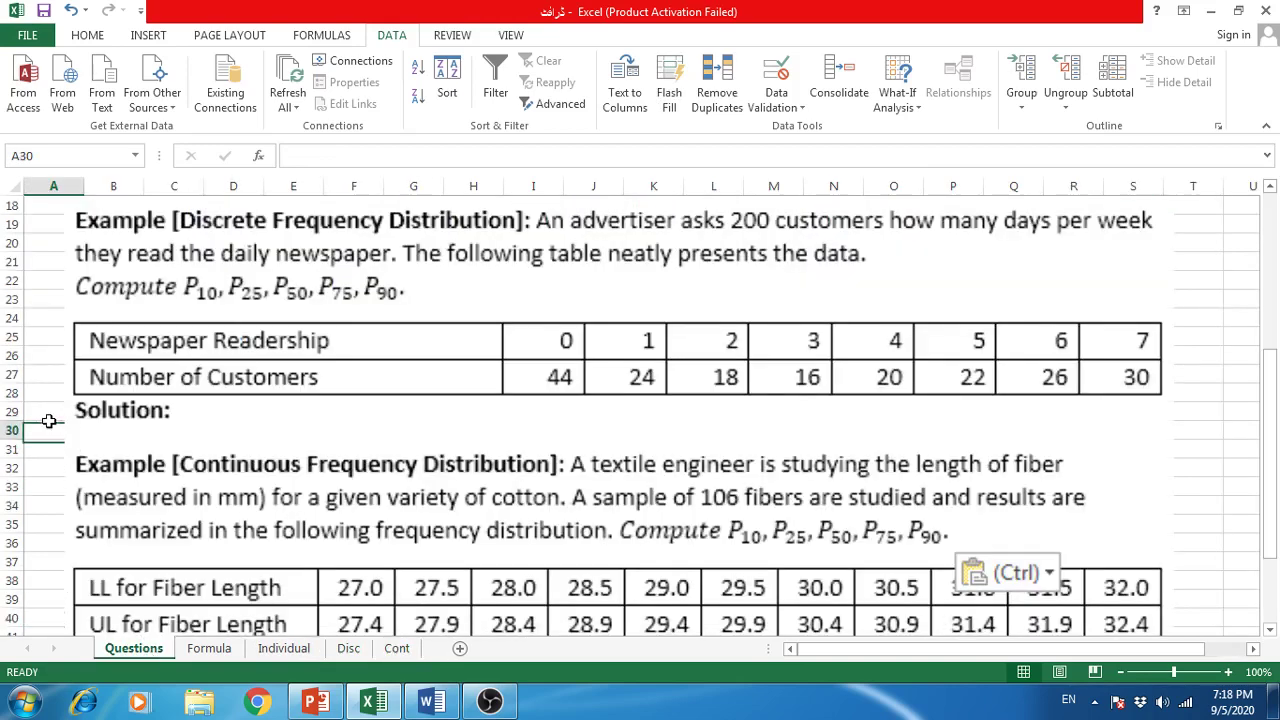
# Read through the continuous fiber length question and its frequency table on the Questions sheet
pyautogui.press('Down')
pyautogui.press('Down')
pyautogui.press('Down')
pyautogui.press('Down')
pyautogui.press('Down')
pyautogui.press('Down')
pyautogui.press('Down')
pyautogui.press('Down')
pyautogui.press('Down')
pyautogui.press('Down')
pyautogui.press('Down')
pyautogui.press('Down')
pyautogui.press('Down')
pyautogui.press('Down')
pyautogui.press('Down')
pyautogui.press('Down')
pyautogui.press('Down')
pyautogui.press('Down')
pyautogui.press('Down')
pyautogui.press('Down')
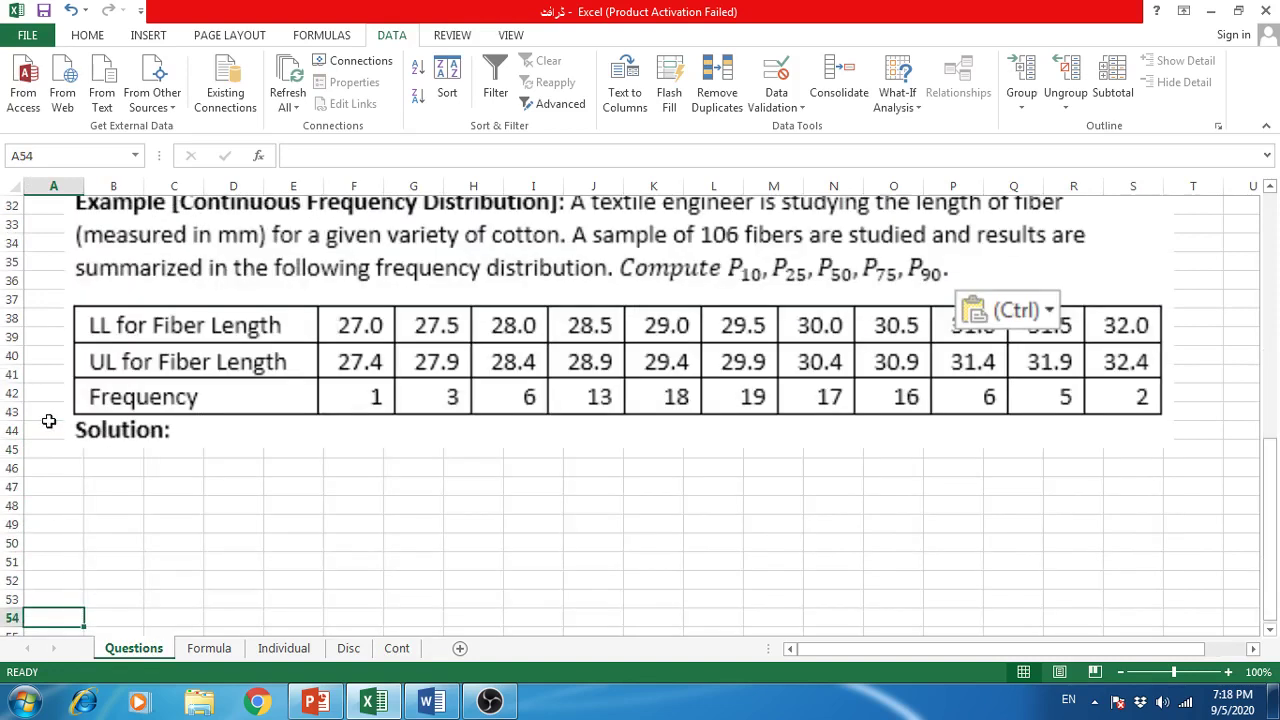
pyautogui.press('Up')
pyautogui.press('Up')
pyautogui.press('Up')
pyautogui.press('Up')
pyautogui.press('Up')
pyautogui.press('Up')
pyautogui.press('Up')
pyautogui.press('Up')
pyautogui.press('Up')
pyautogui.press('Up')
pyautogui.press('Up')
pyautogui.press('Up')
pyautogui.press('Up')
pyautogui.press('Up')
pyautogui.press('Up')
pyautogui.press('Up')
pyautogui.press('Up')
pyautogui.press('Up')
pyautogui.press('Up')
pyautogui.press('Up')
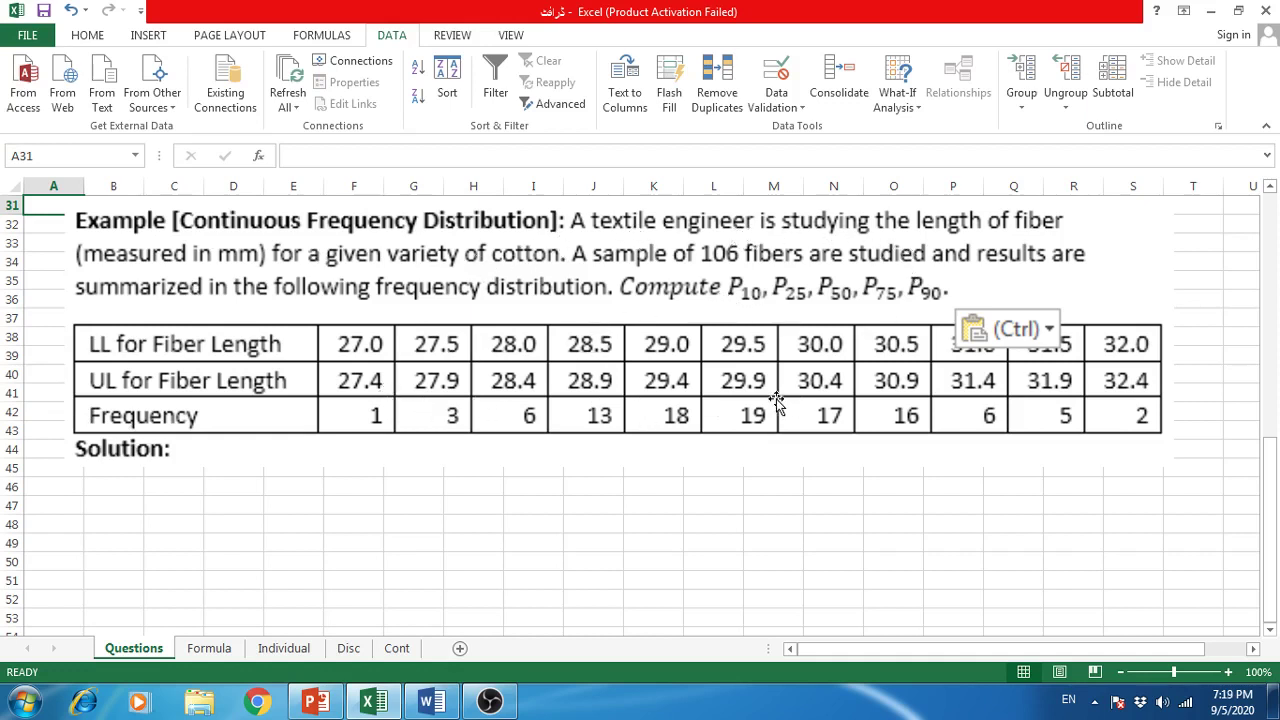
# On the Cont sheet, point out adjacent class limits B5 and A6 and enter the label Least Count in I10
pyautogui.click(397, 648)
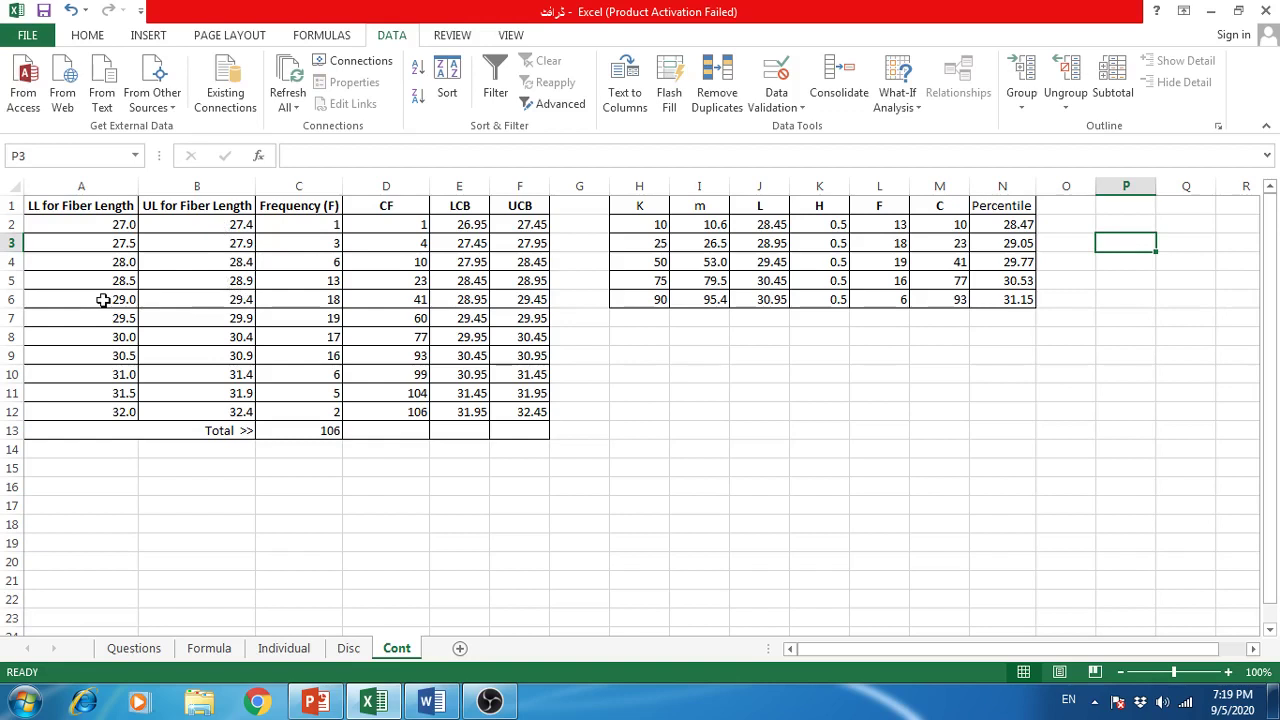
pyautogui.click(213, 283)
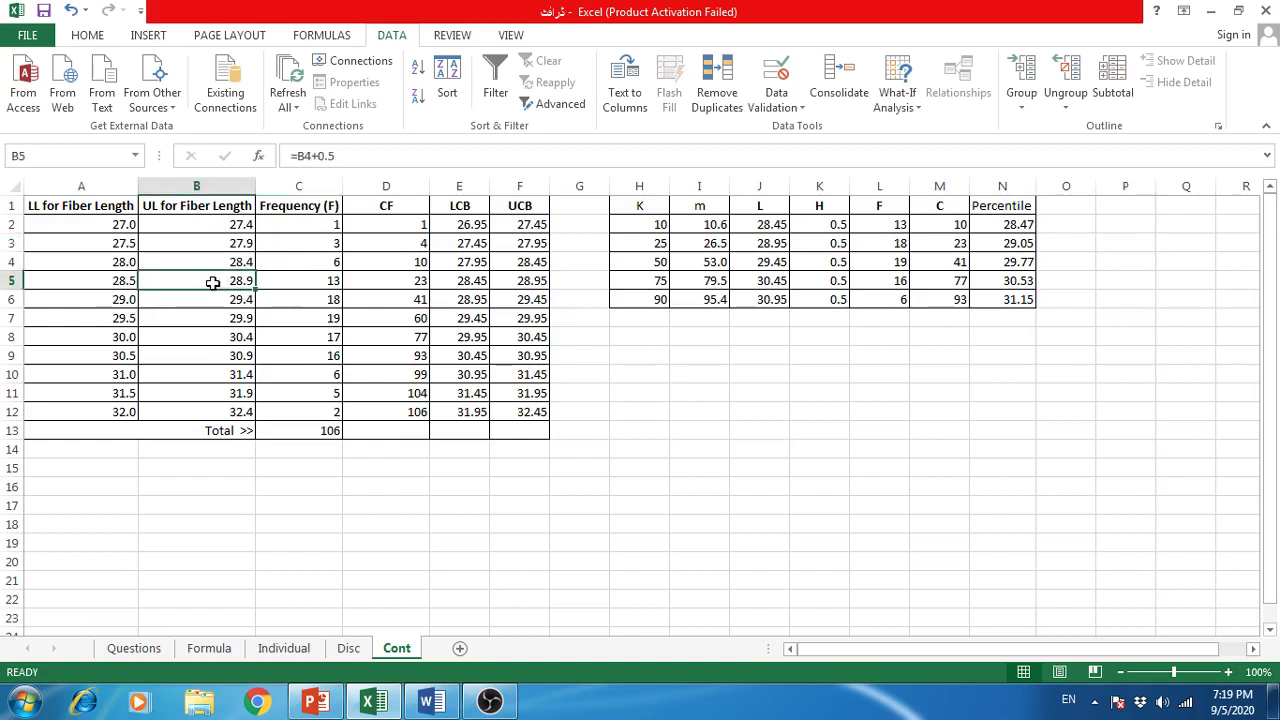
pyautogui.click(89, 302)
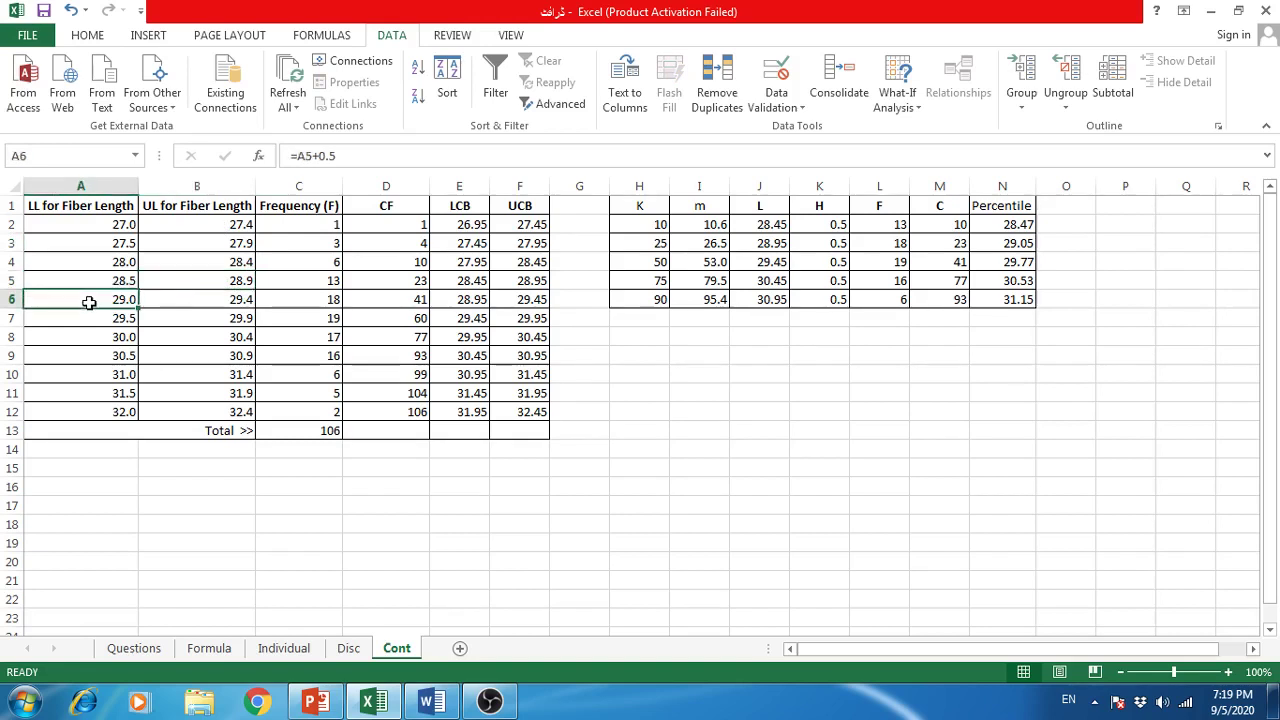
pyautogui.click(692, 371)
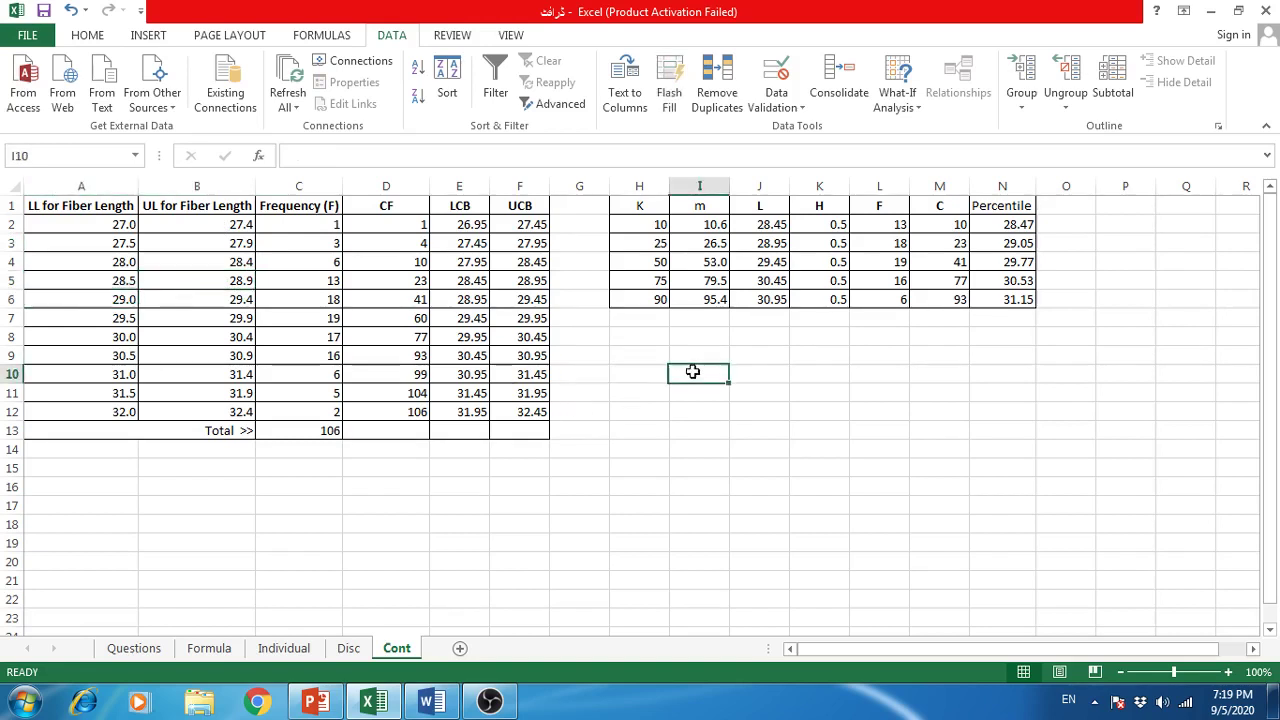
pyautogui.write('Least')
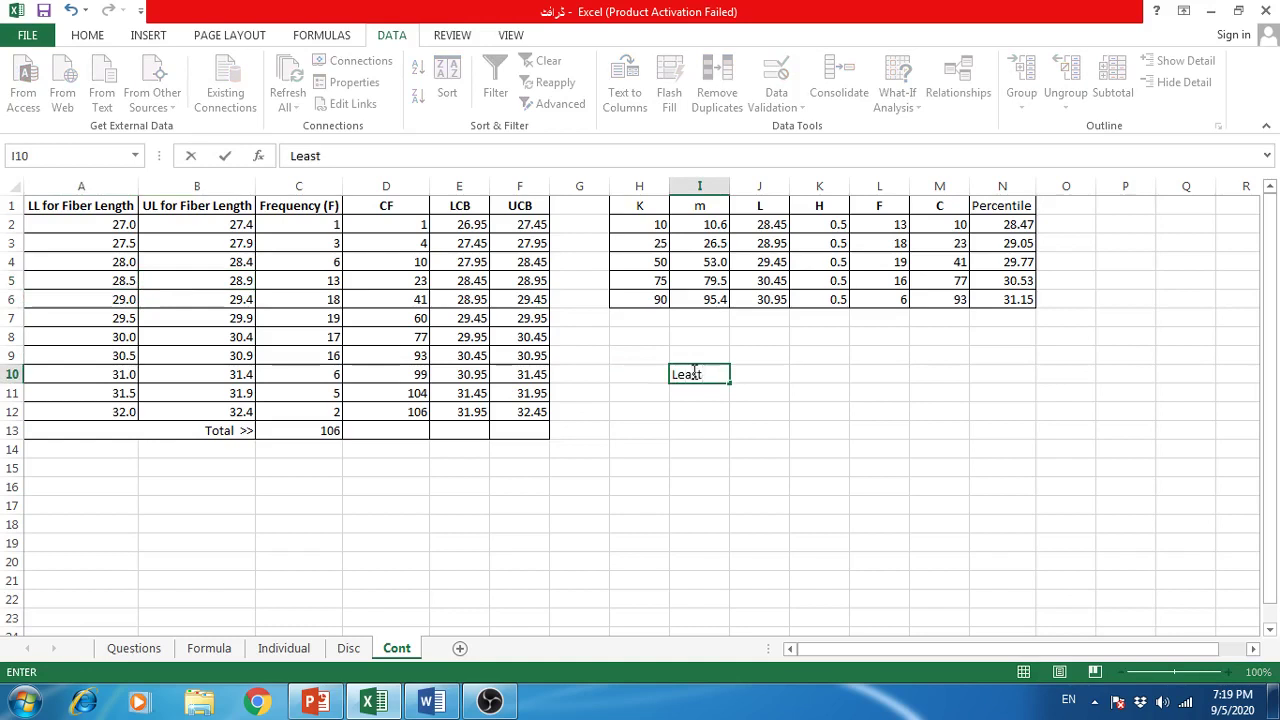
pyautogui.write(' Coun')
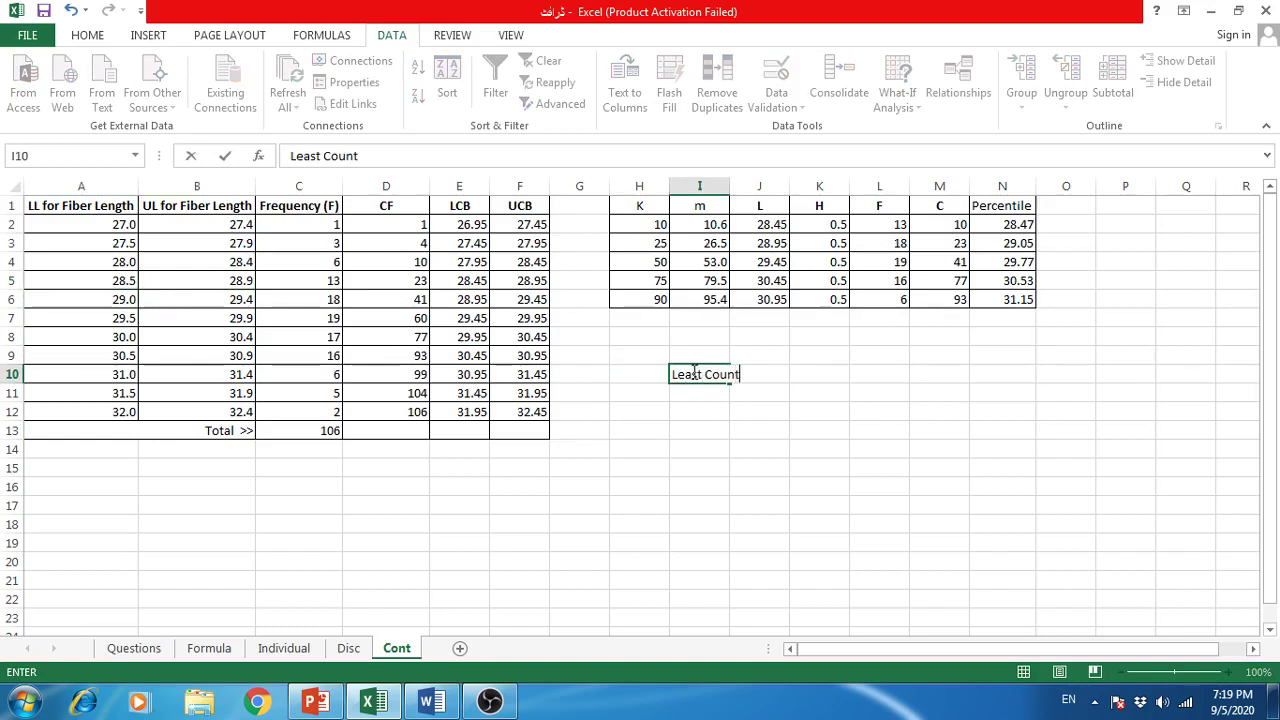
pyautogui.write('t')
pyautogui.press('Tab')
pyautogui.press('Tab')
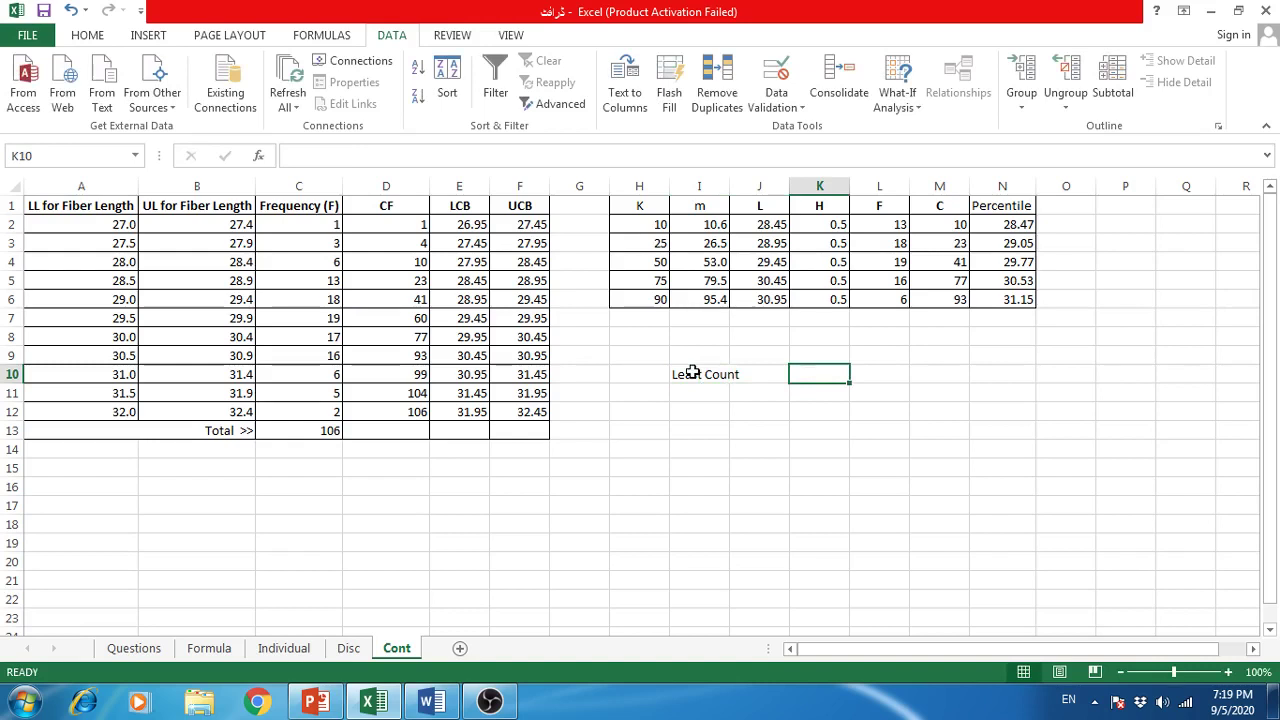
pyautogui.write('=')
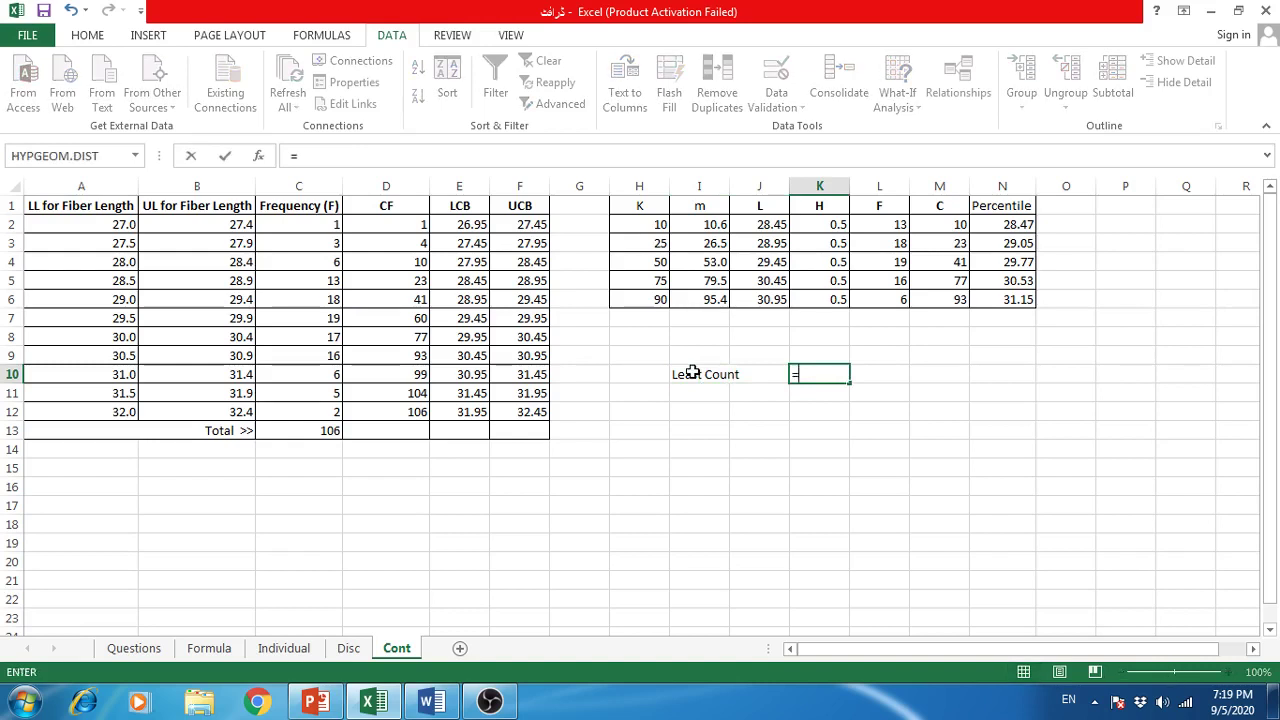
pyautogui.click(168, 283)
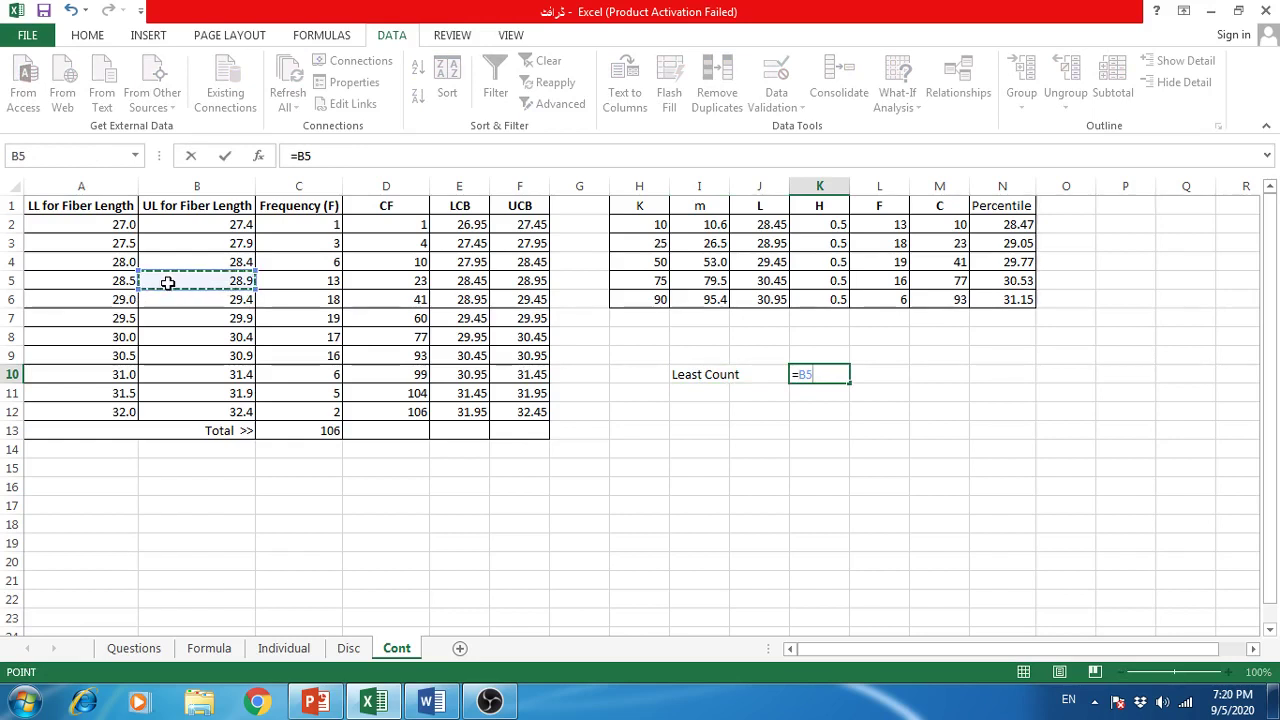
pyautogui.press('Escape')
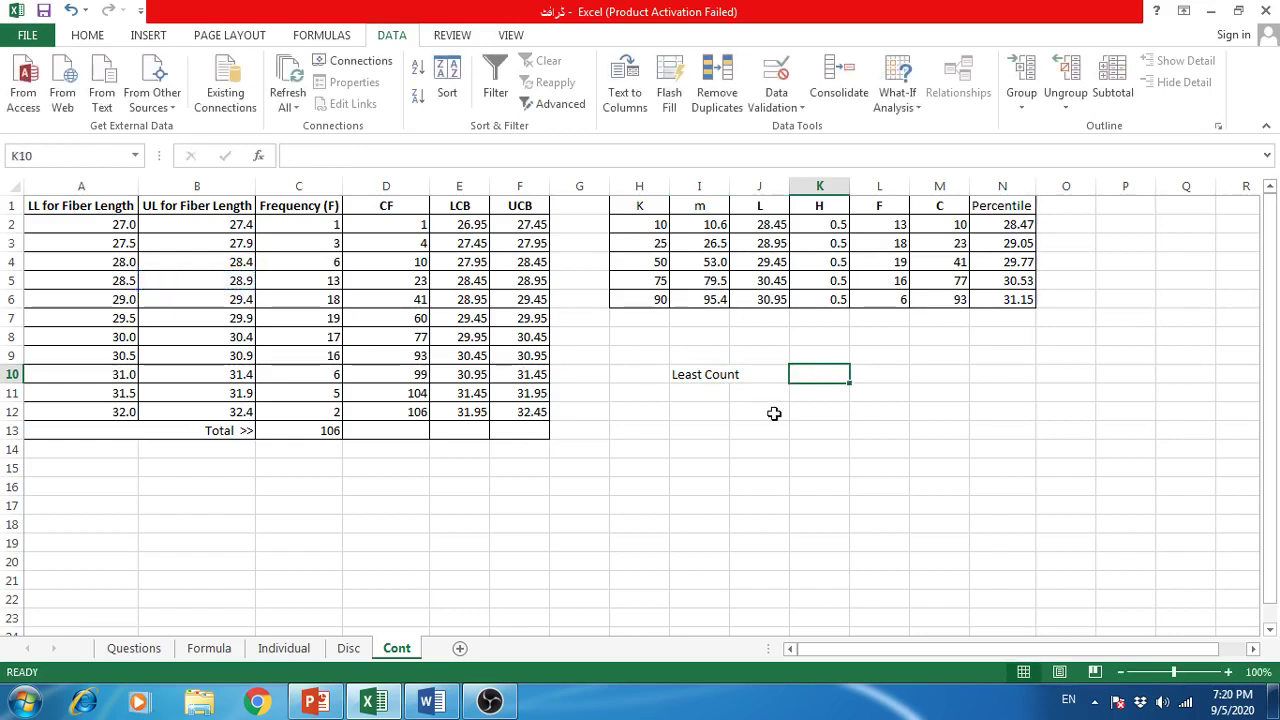
# Compute the least count in K10 with the formula =A6-B5
pyautogui.write('=')
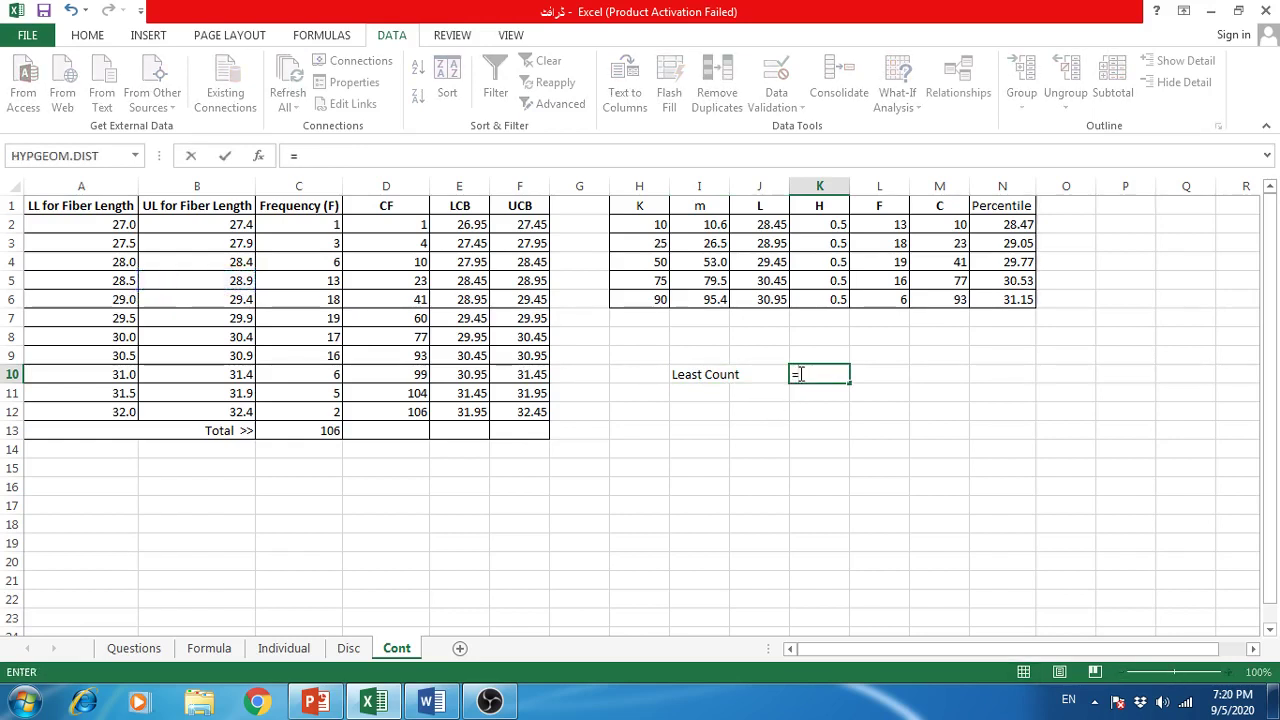
pyautogui.click(126, 302)
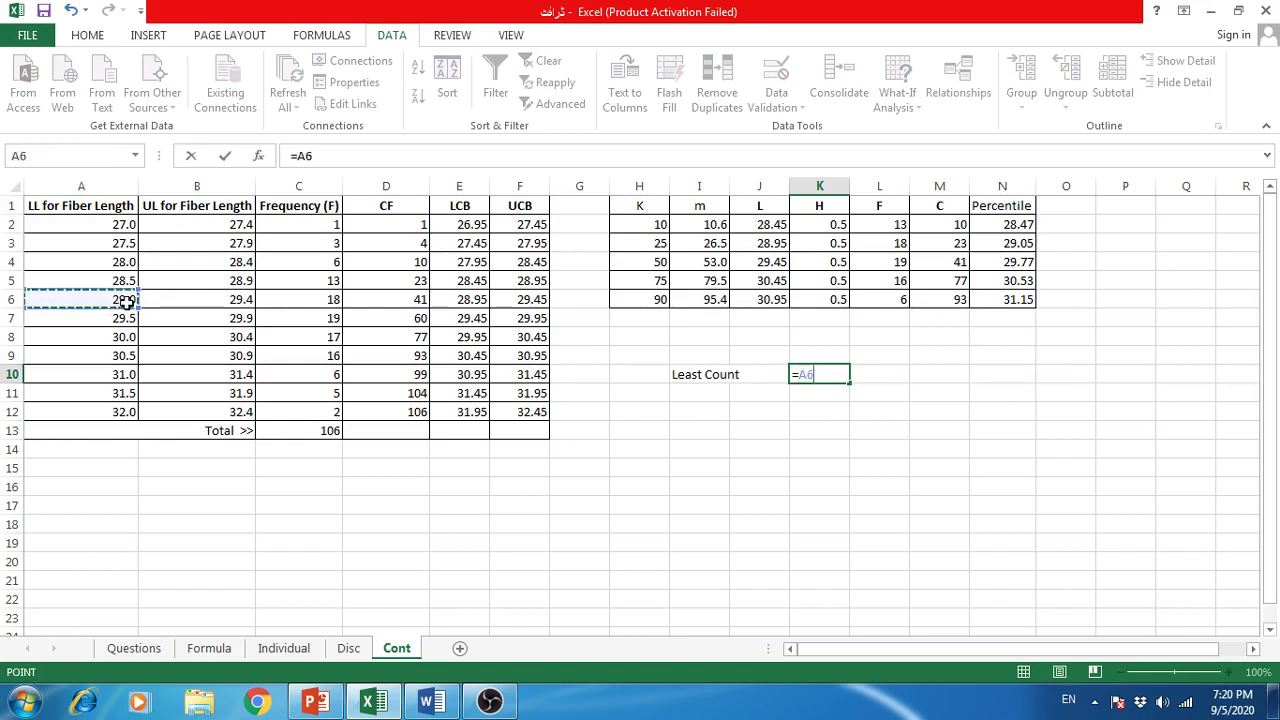
pyautogui.write('-')
pyautogui.click(185, 281)
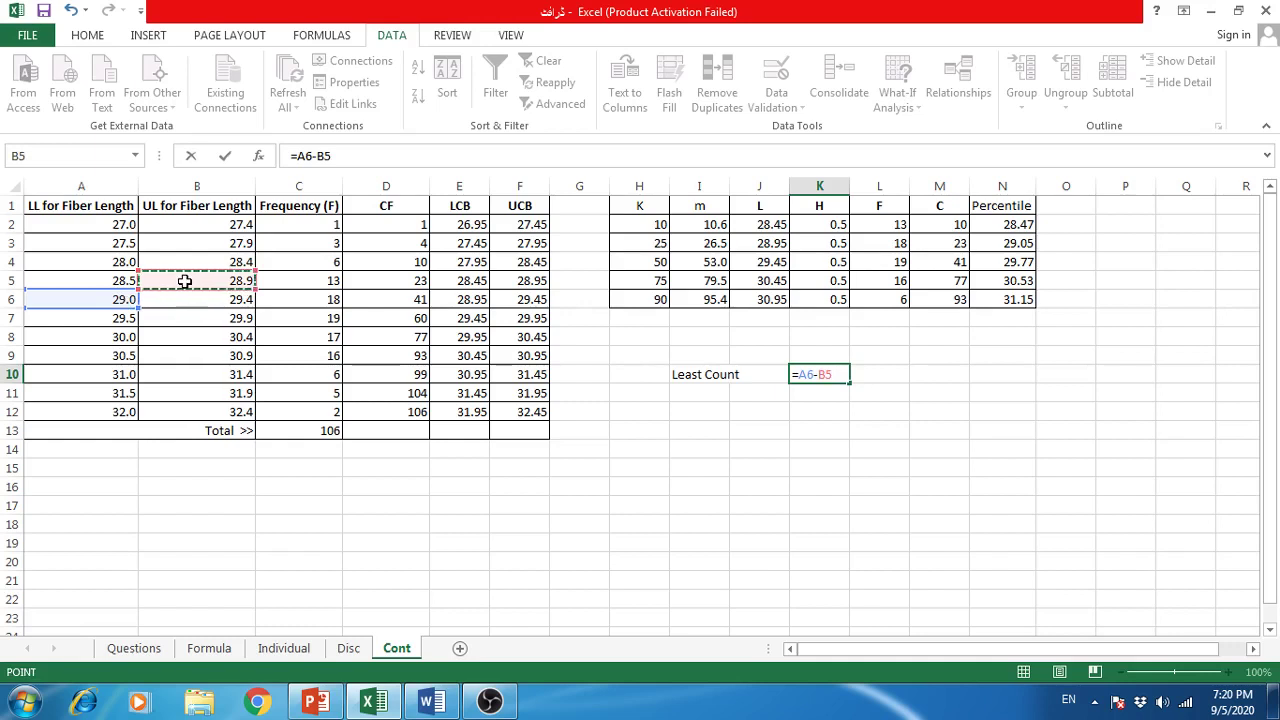
pyautogui.press('Tab')
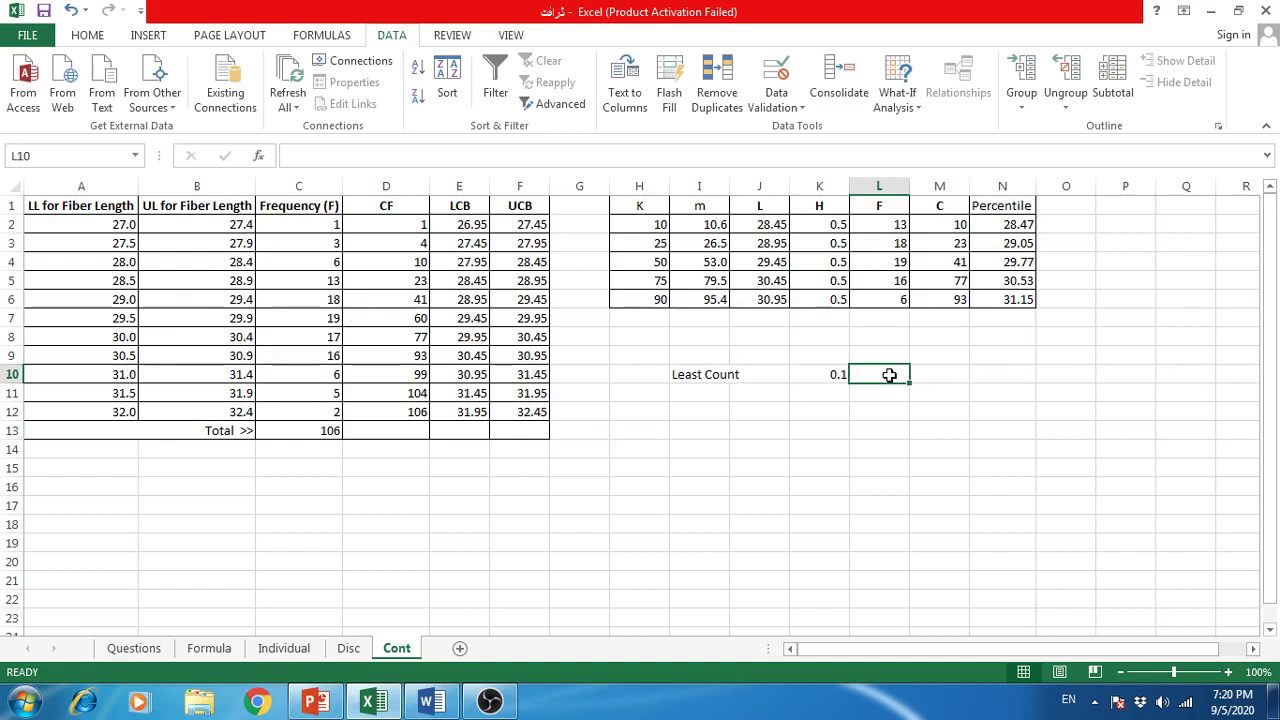
# Halve the least count in L10 with the formula =K10/2
pyautogui.write('=')
pyautogui.press('Left')
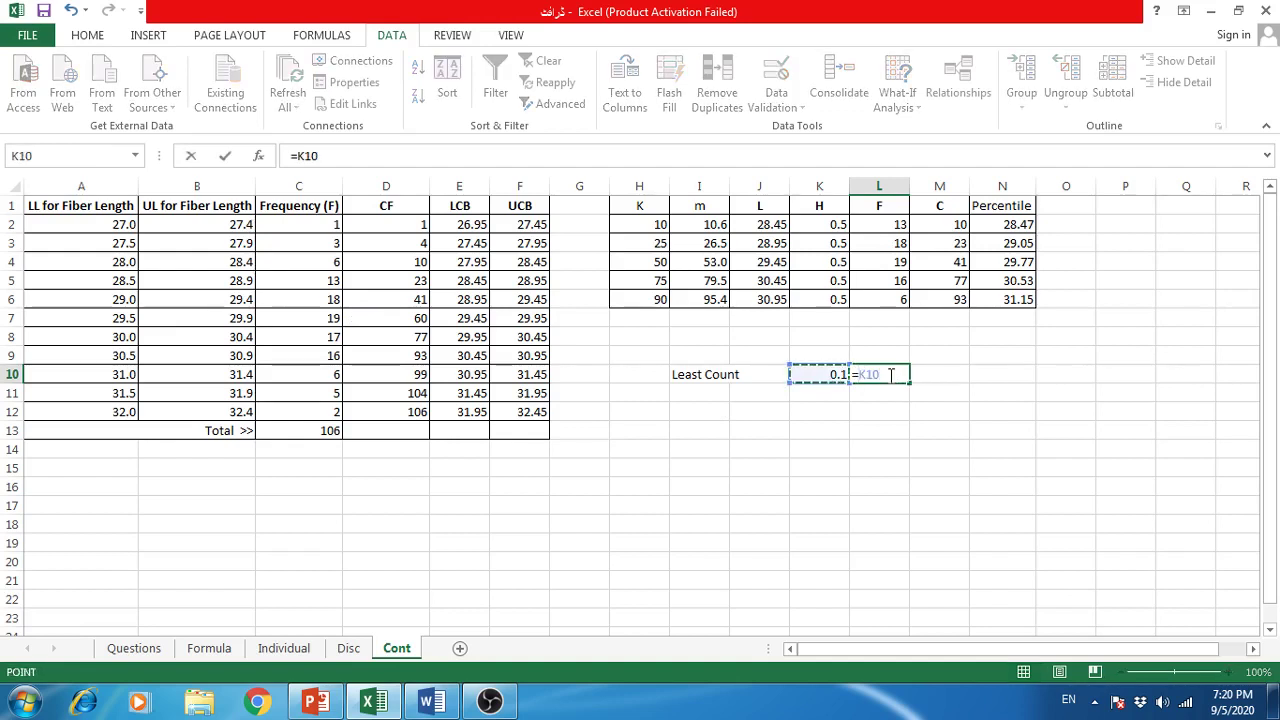
pyautogui.write('/2')
pyautogui.press('Tab')
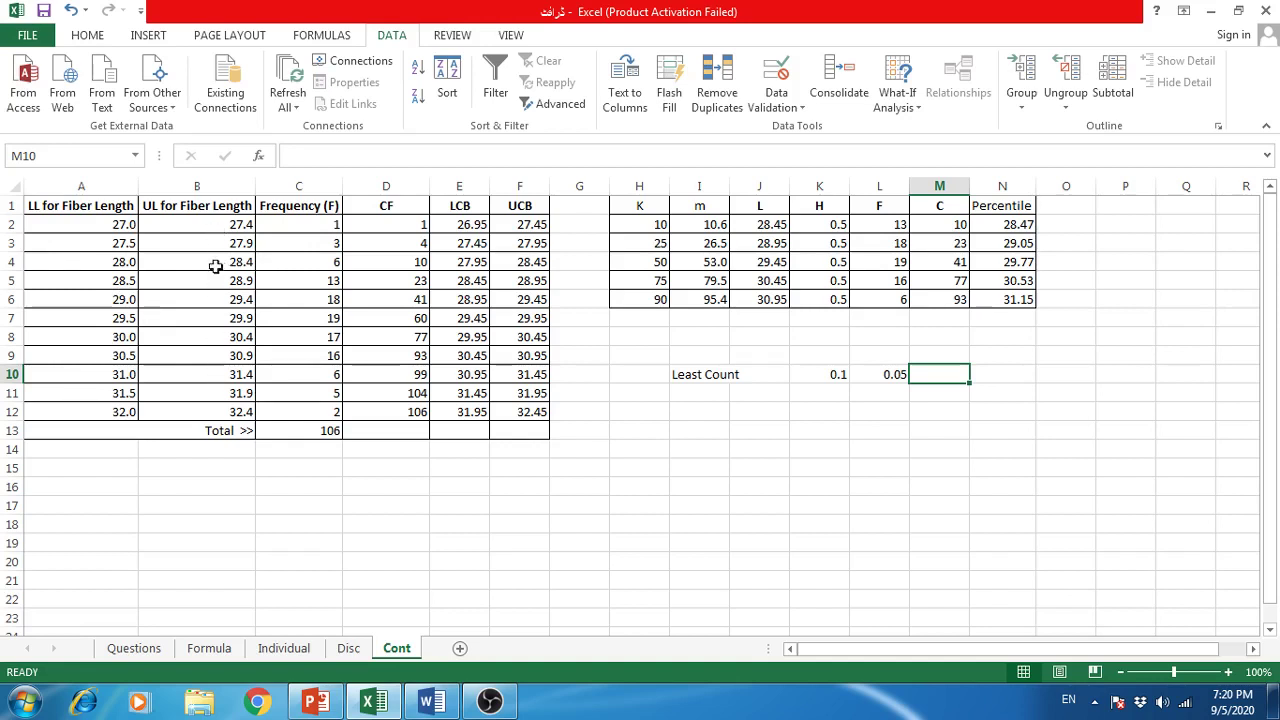
# Review the formulas in K10 and L10 against the class limits in A5:B5 and A6:B6
pyautogui.click(863, 374)
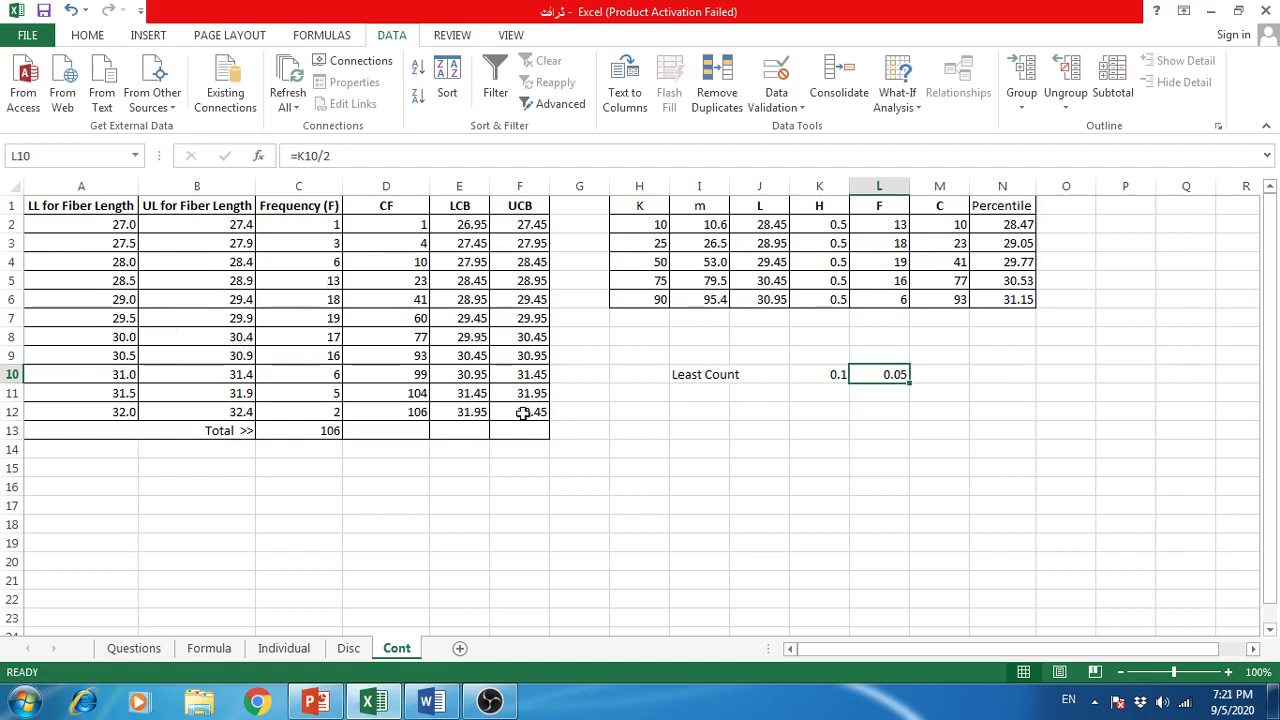
pyautogui.click(809, 374)
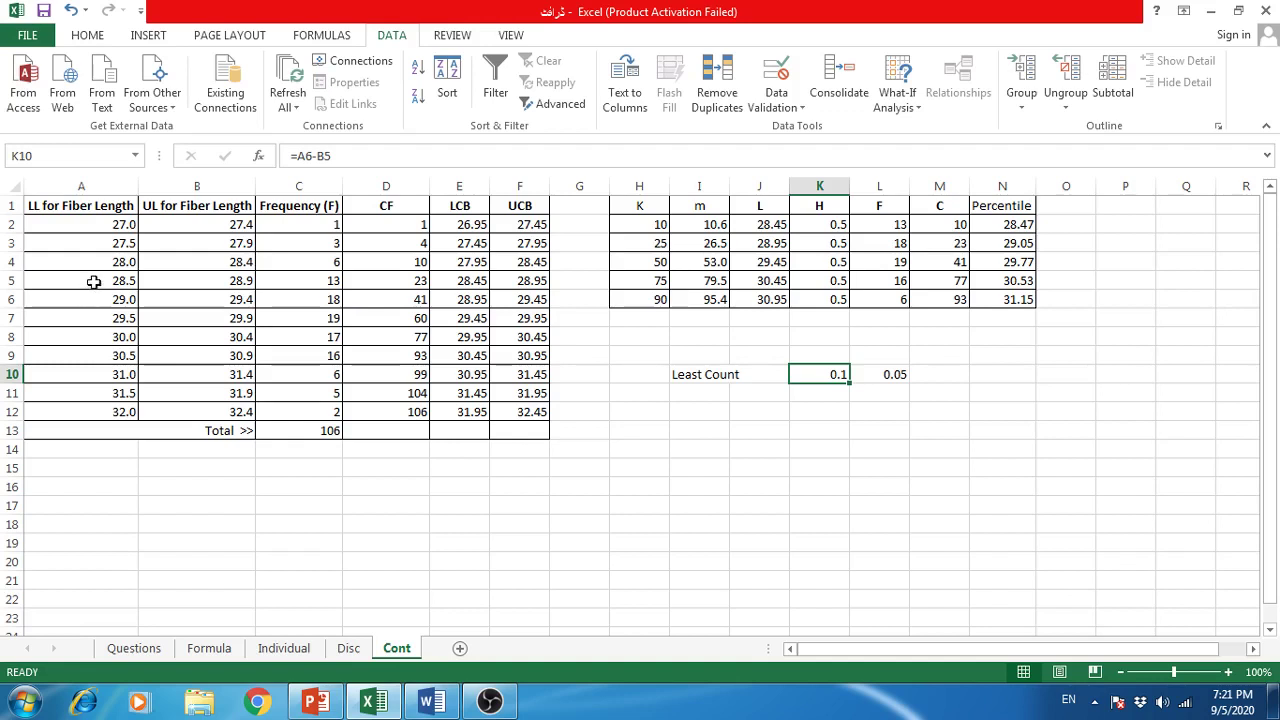
pyautogui.moveTo(93, 281); pyautogui.dragTo(186, 279)
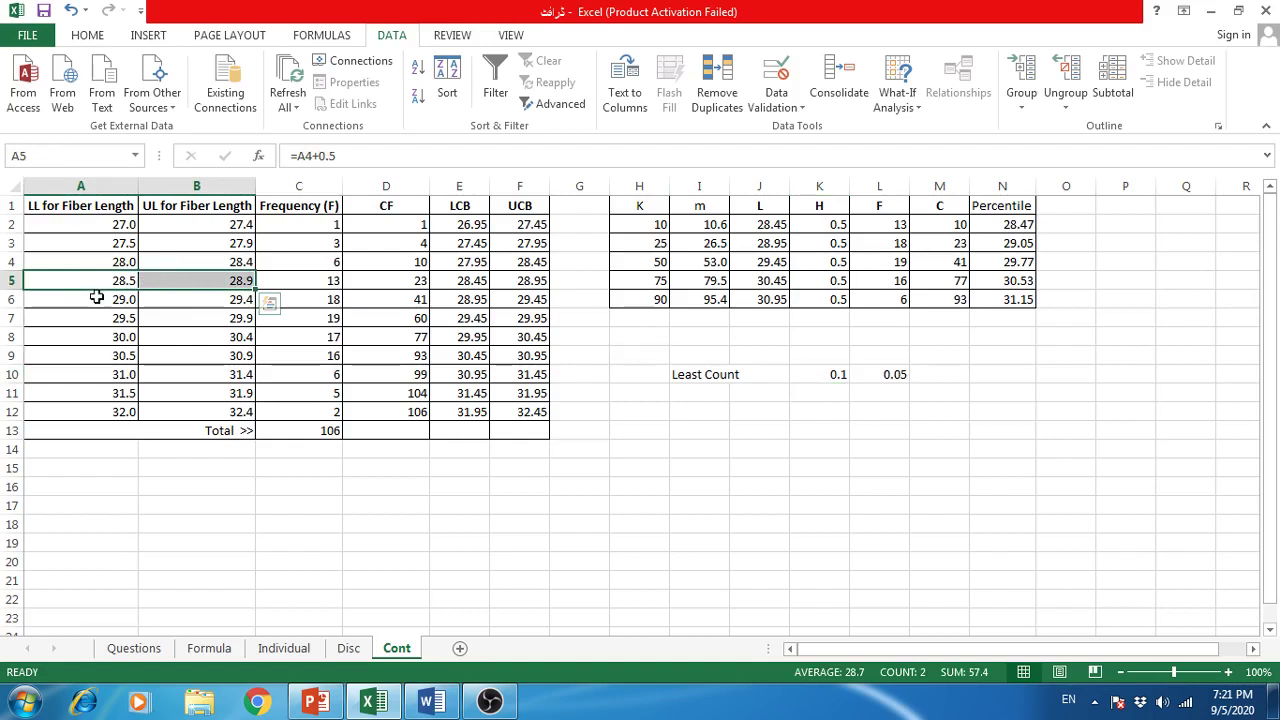
pyautogui.moveTo(97, 297); pyautogui.dragTo(184, 297)
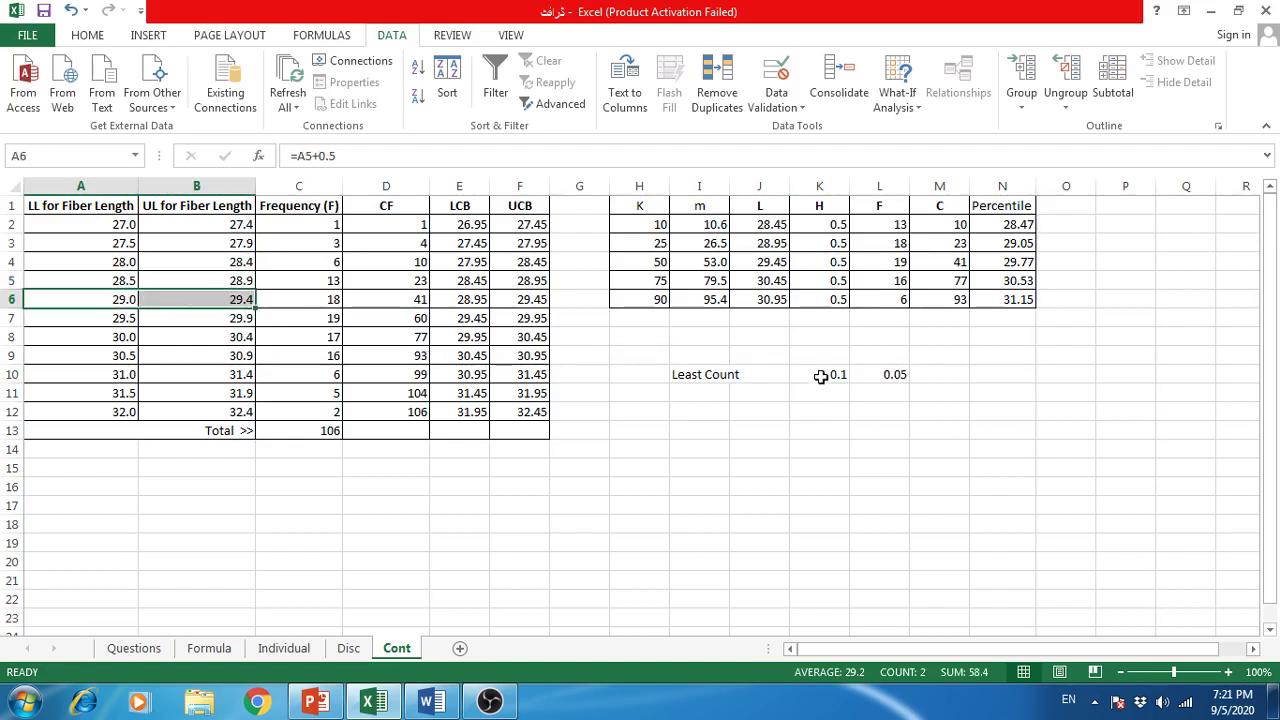
pyautogui.click(820, 376)
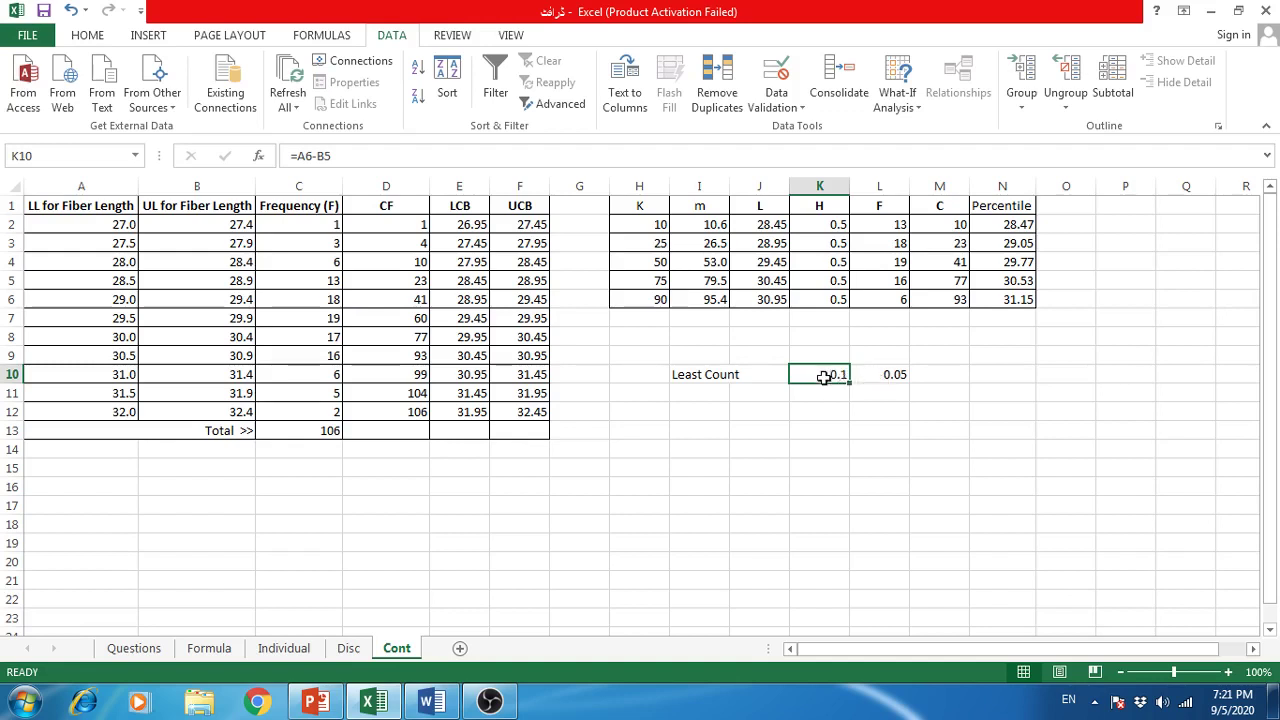
pyautogui.click(884, 375)
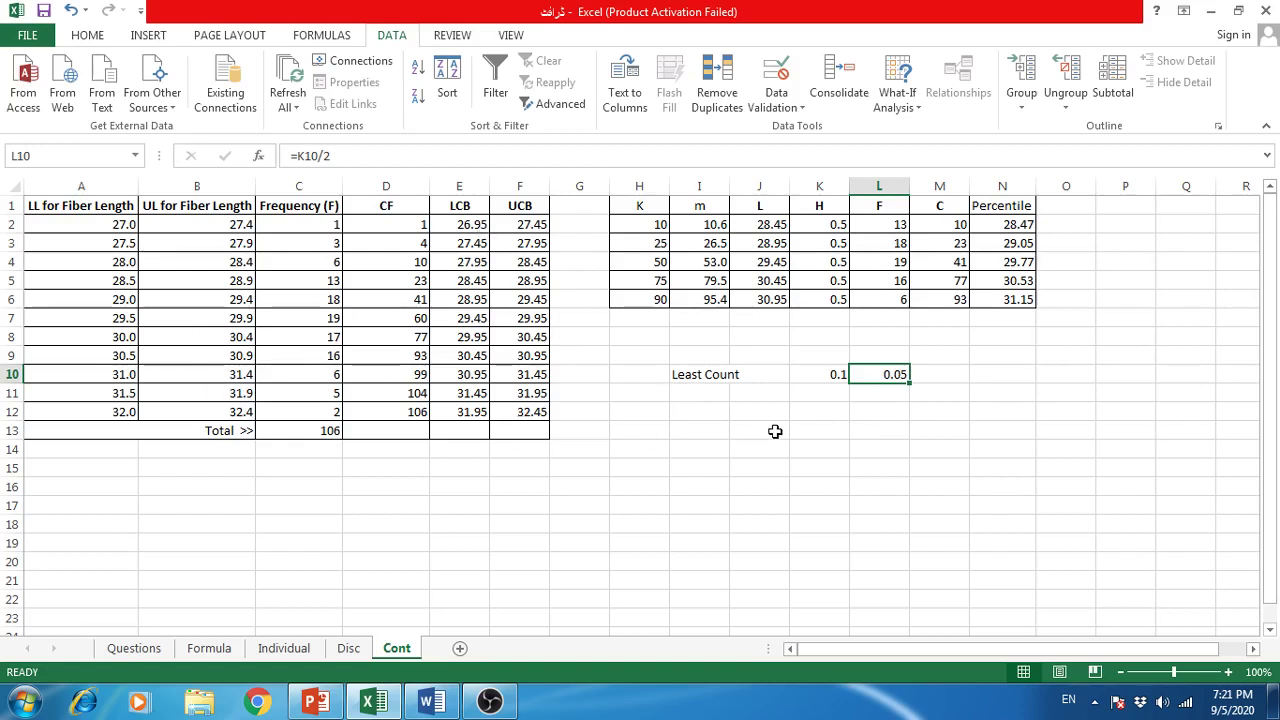
pyautogui.click(732, 407)
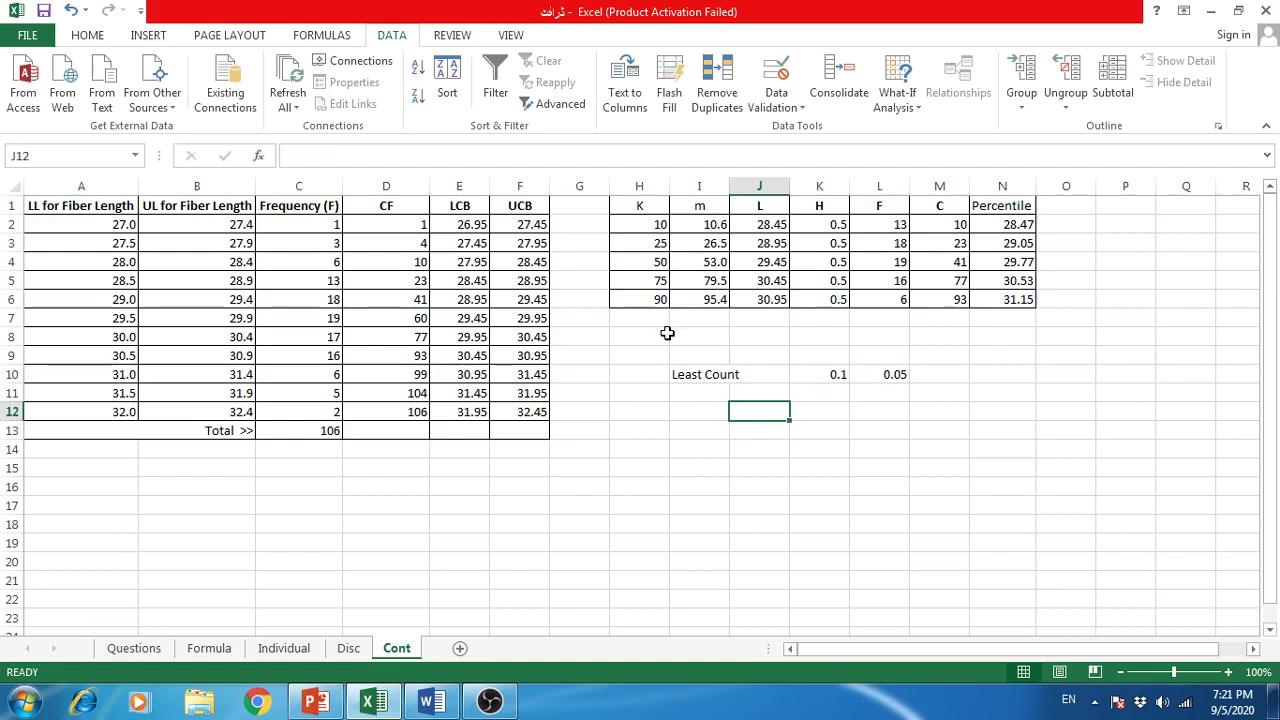
# Review the continuous percentile formula on the Formula sheet and relate it to the C value in M2 on the Cont sheet
pyautogui.click(211, 648)
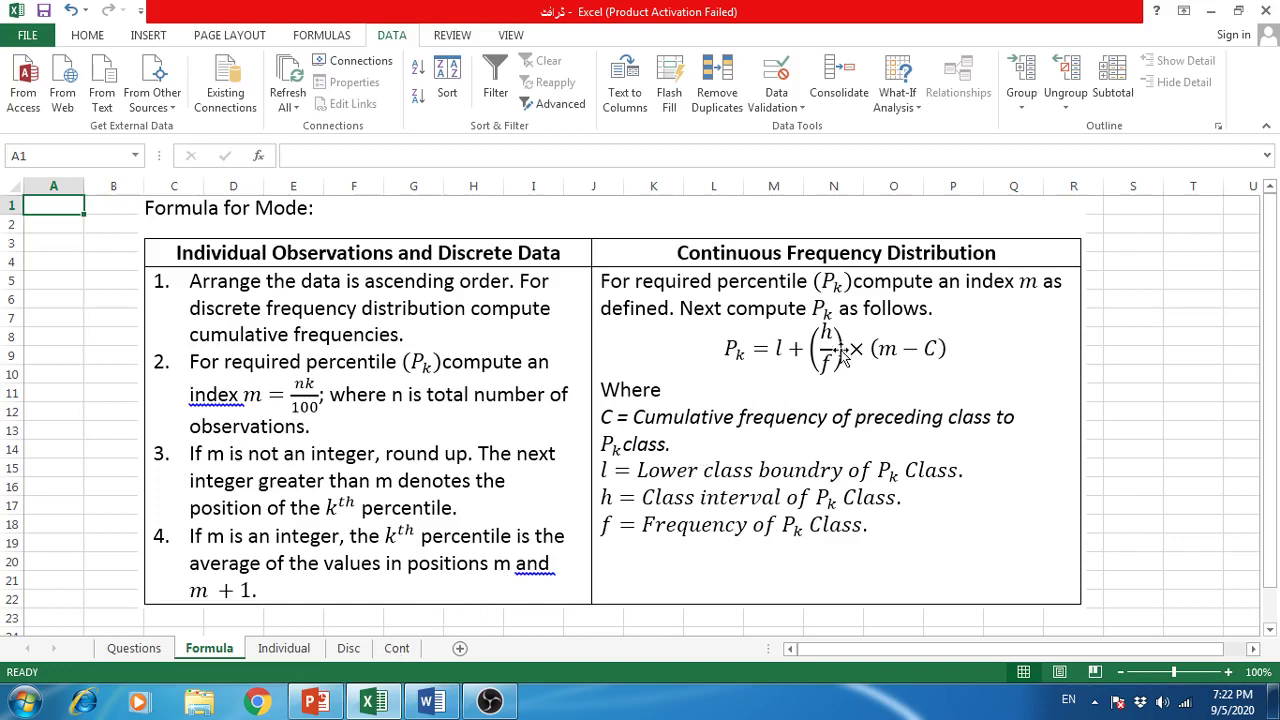
pyautogui.click(405, 650)
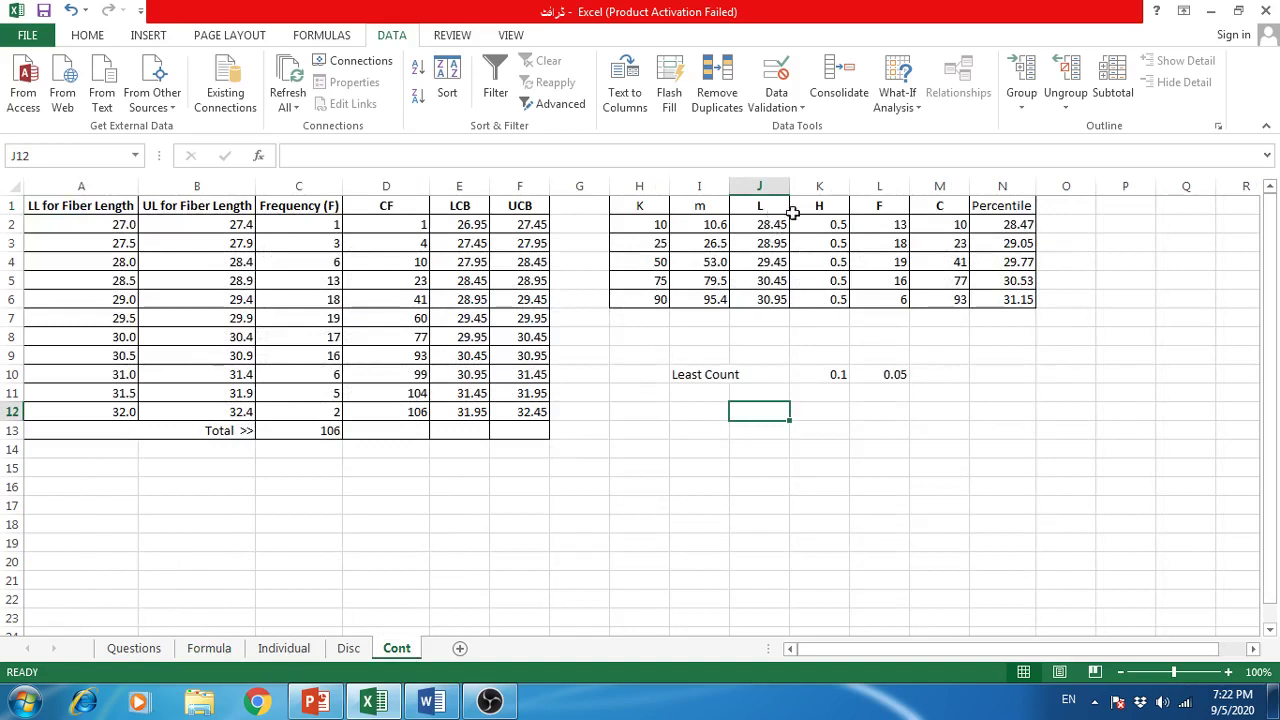
pyautogui.click(962, 220)
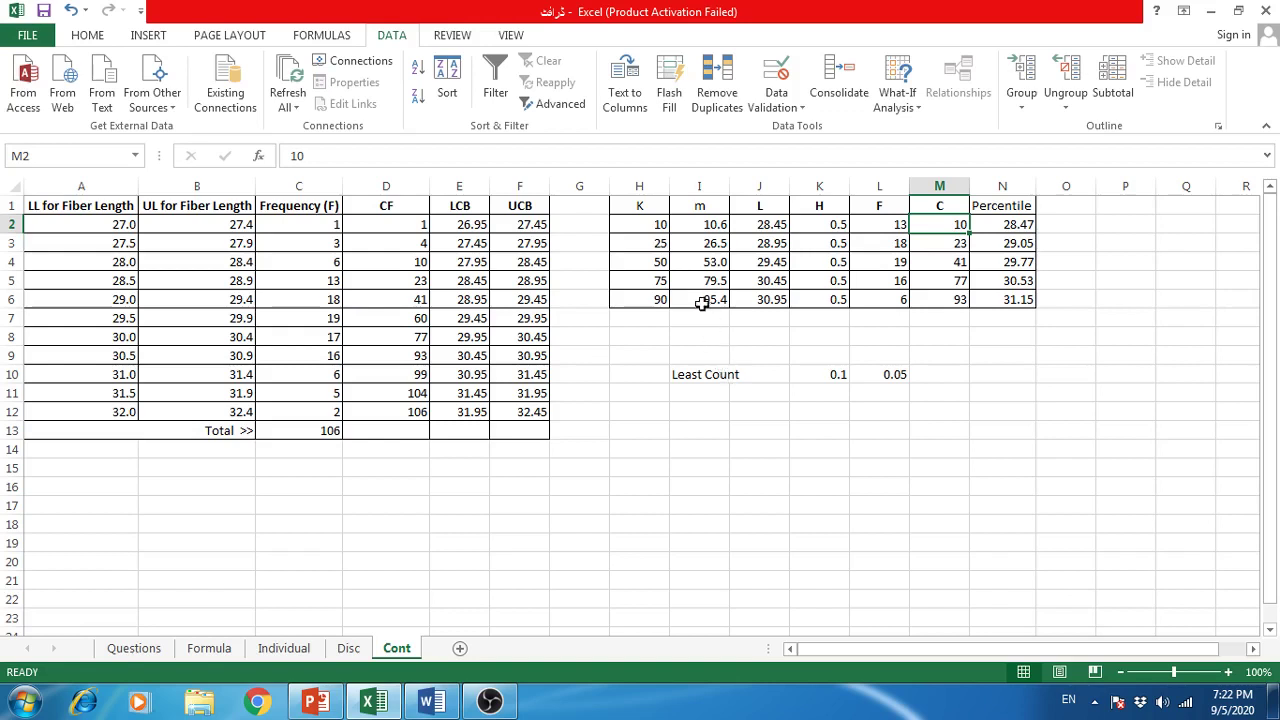
# Match m in I2 to its cumulative frequency in D5 and fill the class row A5:F5 with yellow
pyautogui.click(697, 226)
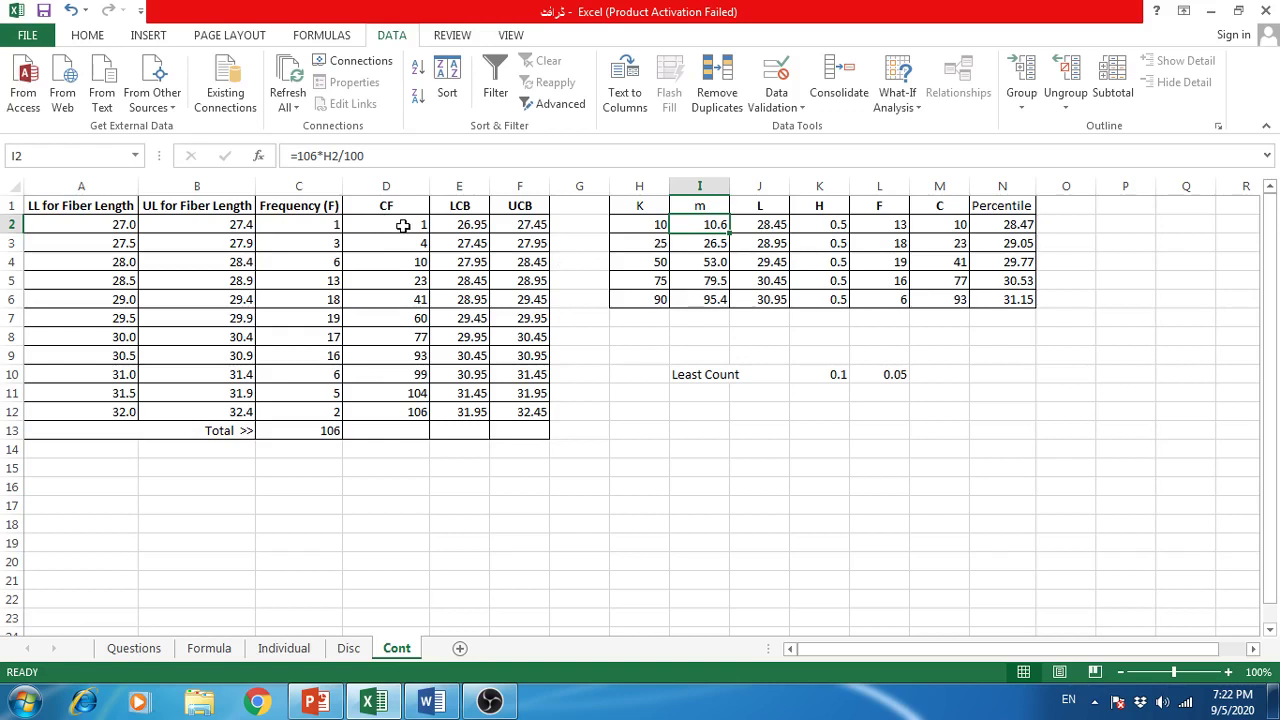
pyautogui.click(398, 281)
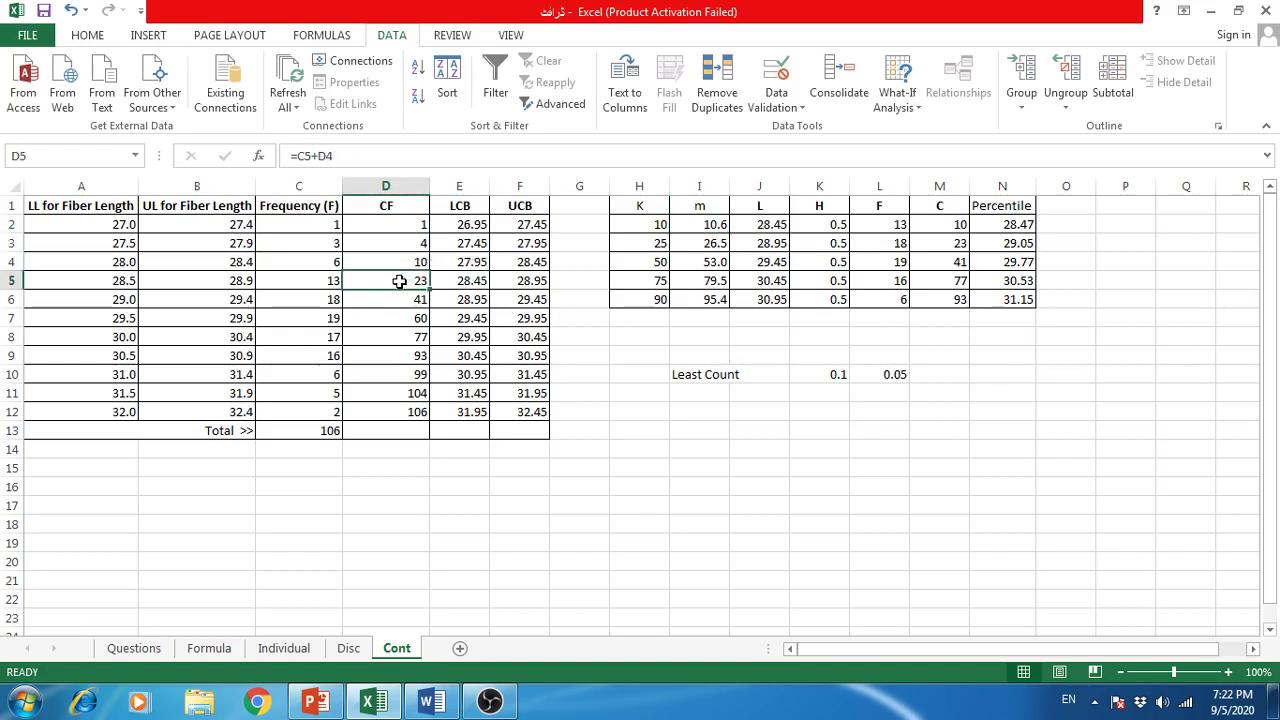
pyautogui.moveTo(120, 282); pyautogui.dragTo(507, 280)
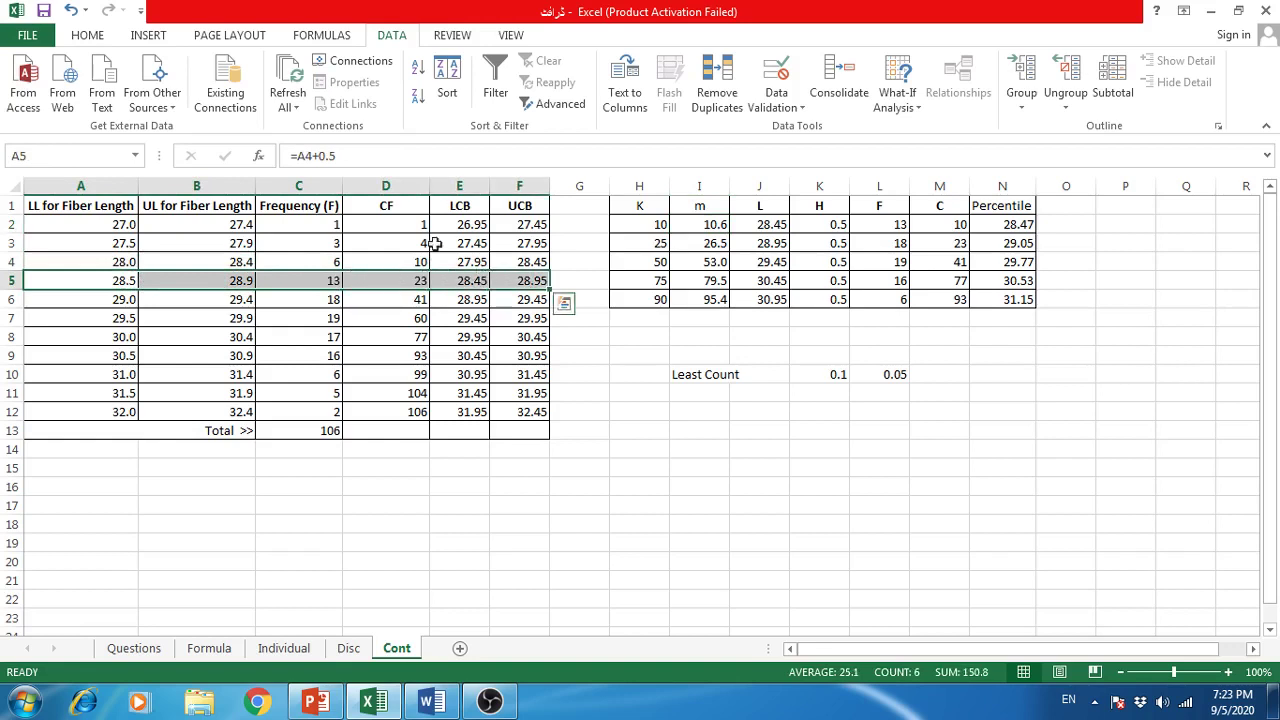
pyautogui.click(88, 38)
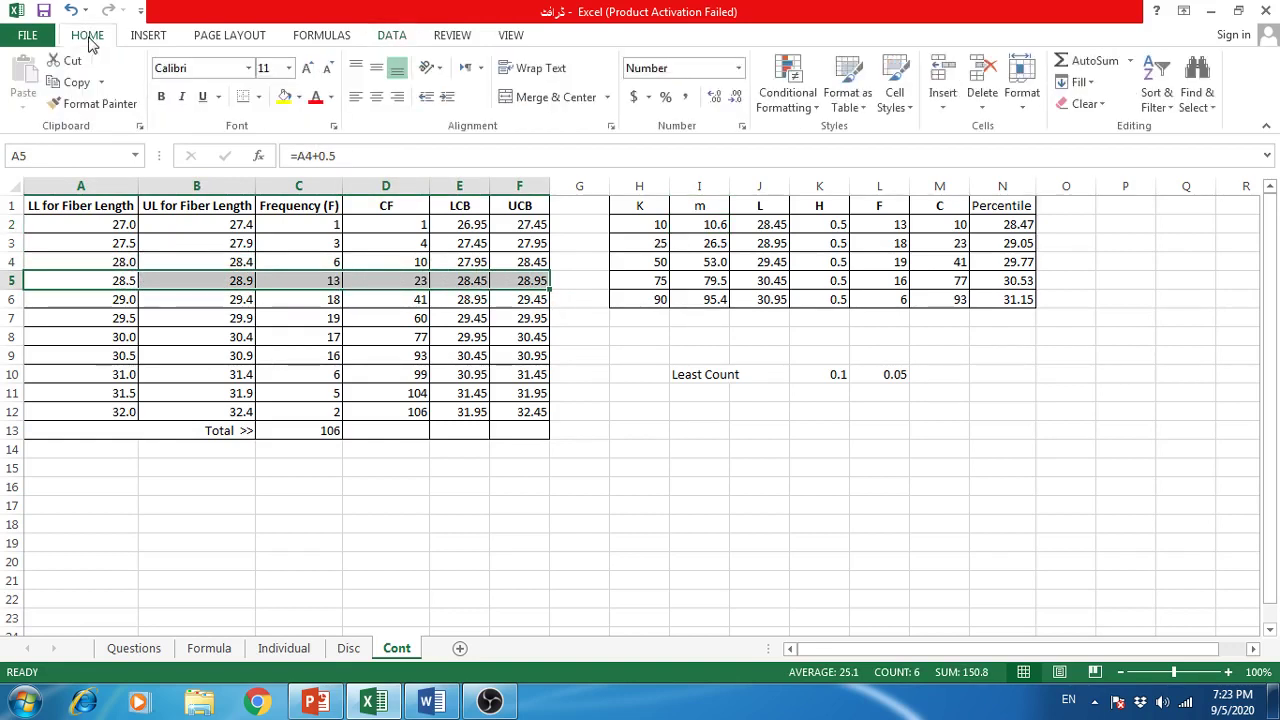
pyautogui.click(284, 97)
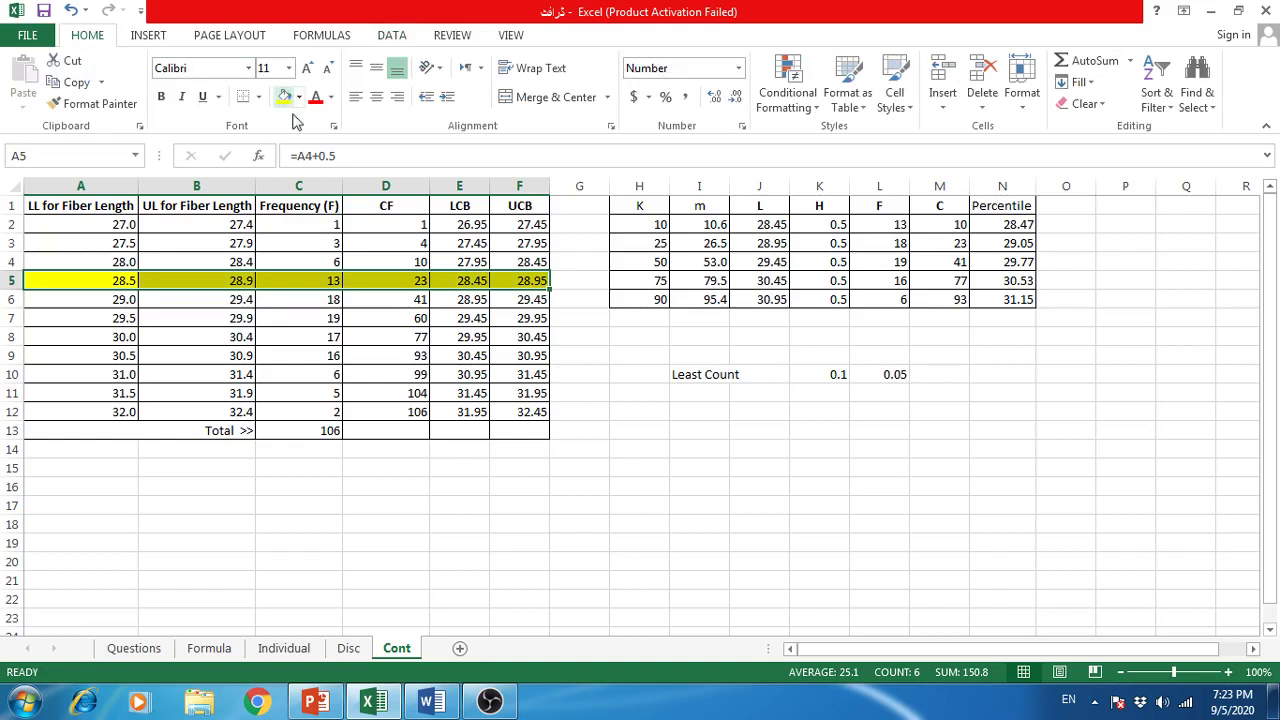
# Label cell I12 as H and compute the class interval in K12 with the formula =29.0-28.5
pyautogui.click(693, 222)
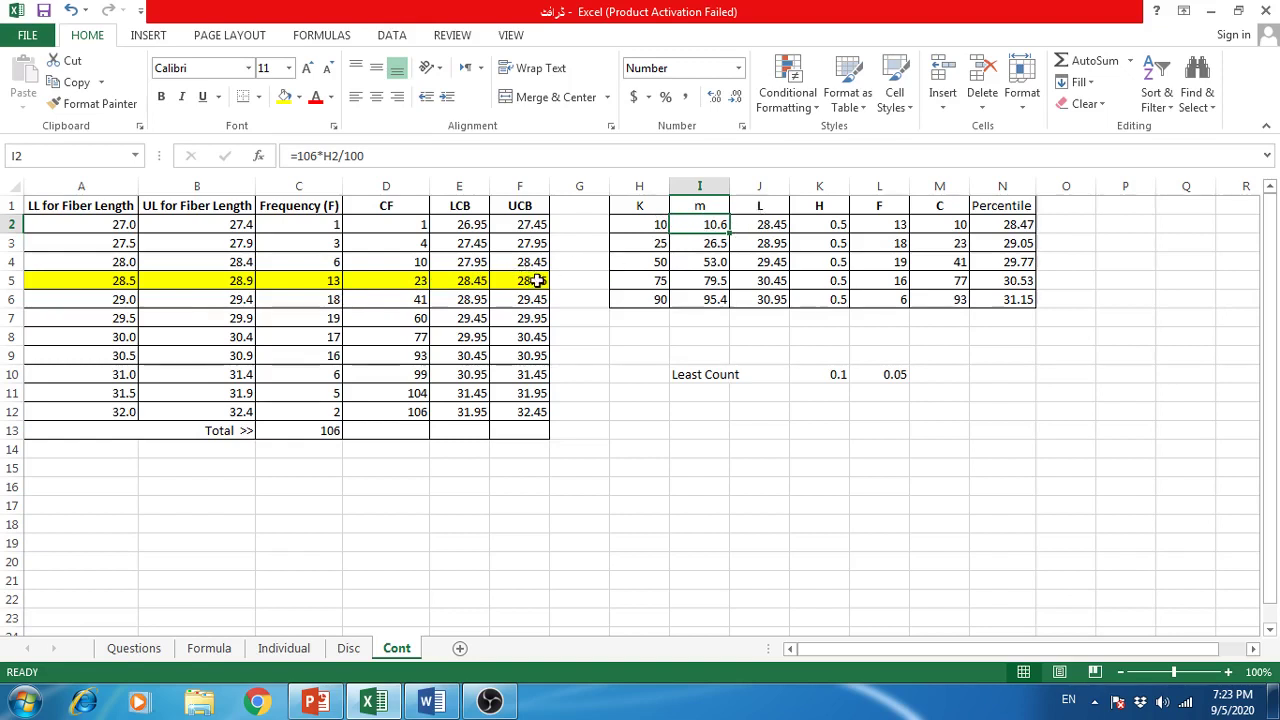
pyautogui.click(462, 284)
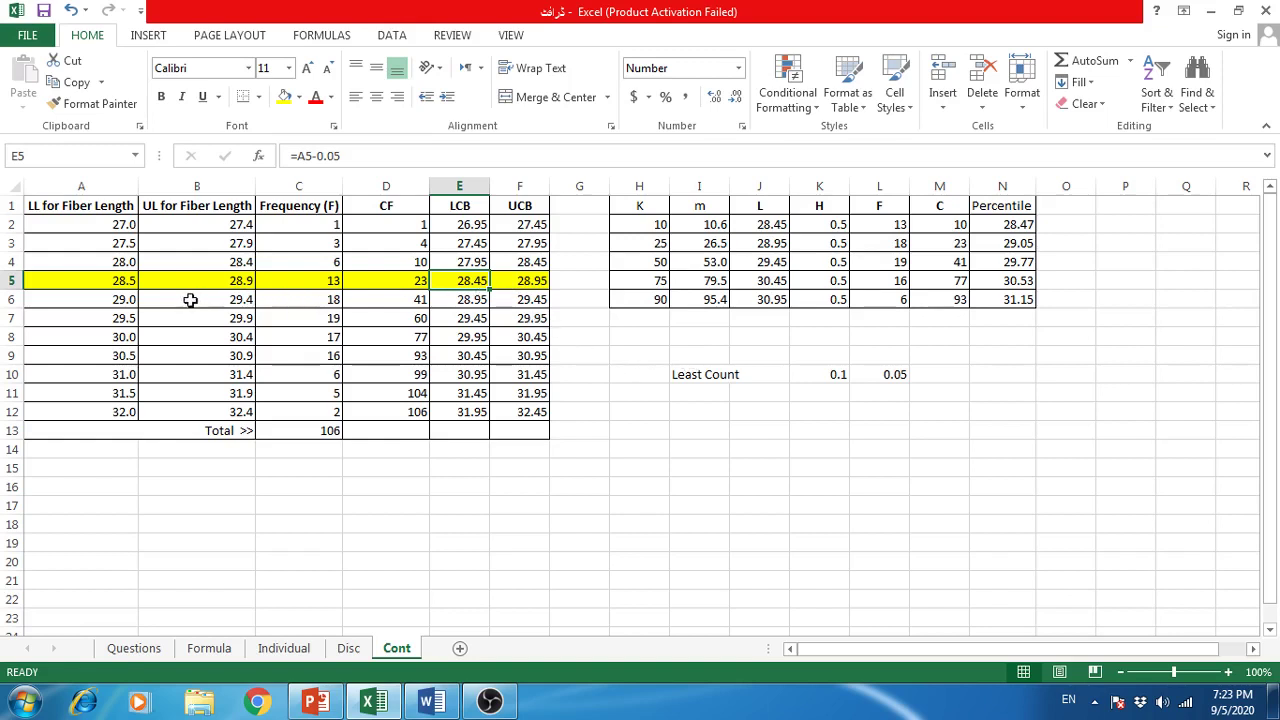
pyautogui.click(117, 300)
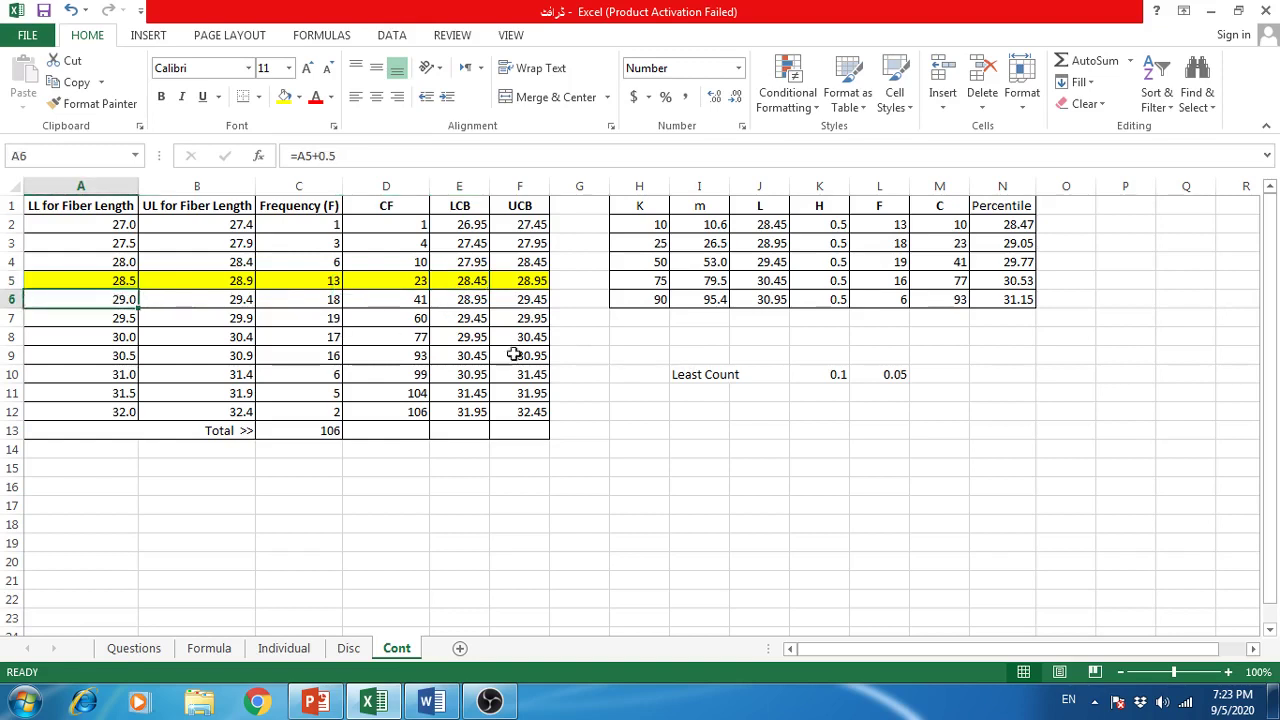
pyautogui.click(700, 410)
pyautogui.write('H')
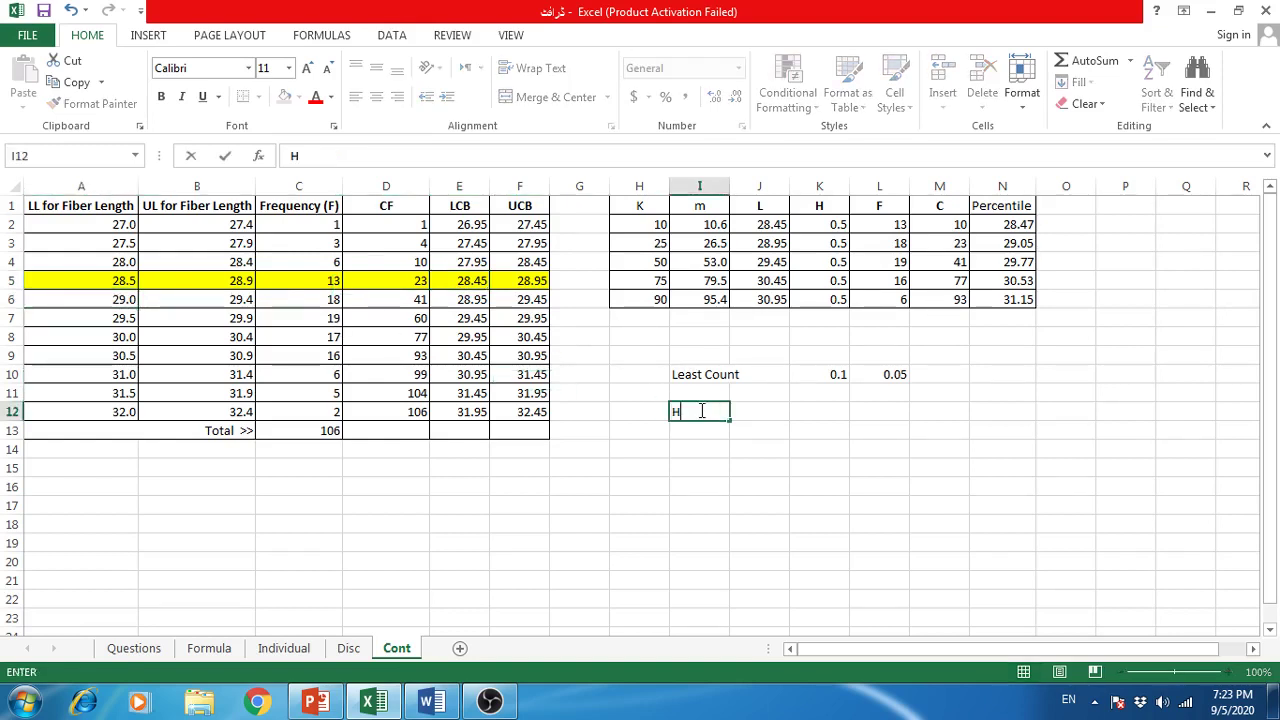
pyautogui.press('Tab')
pyautogui.press('Tab')
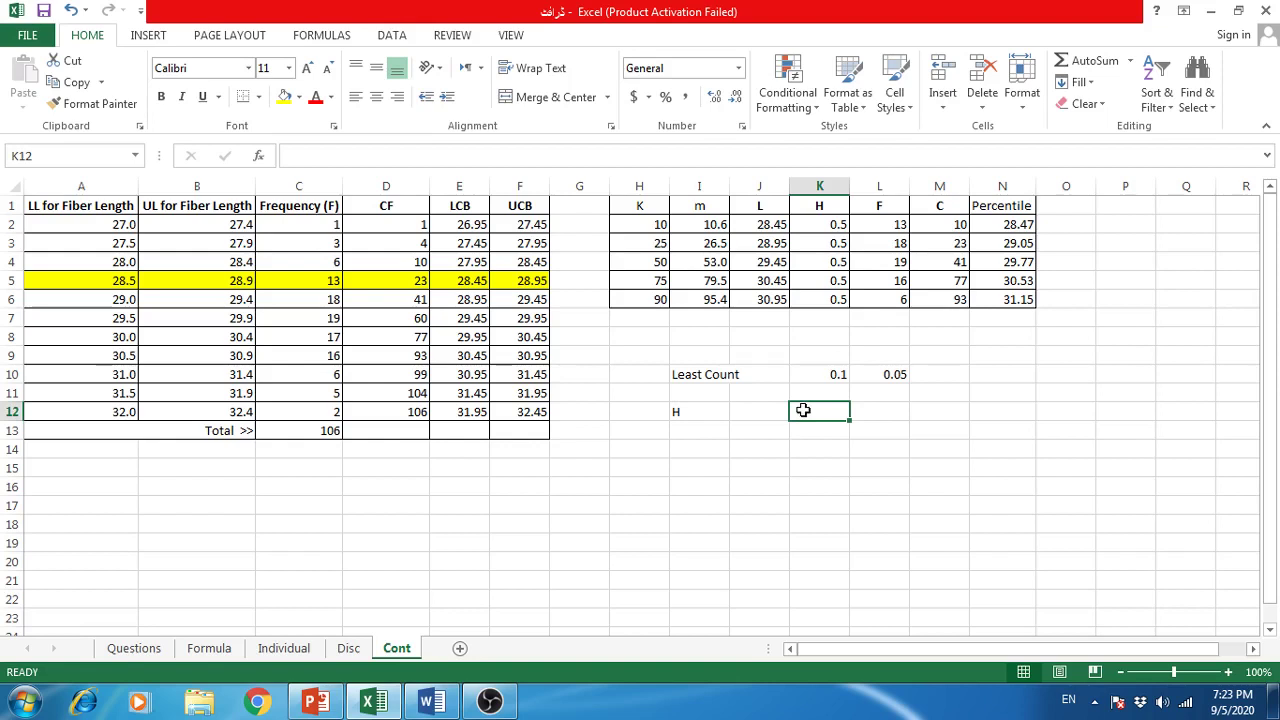
pyautogui.write('=')
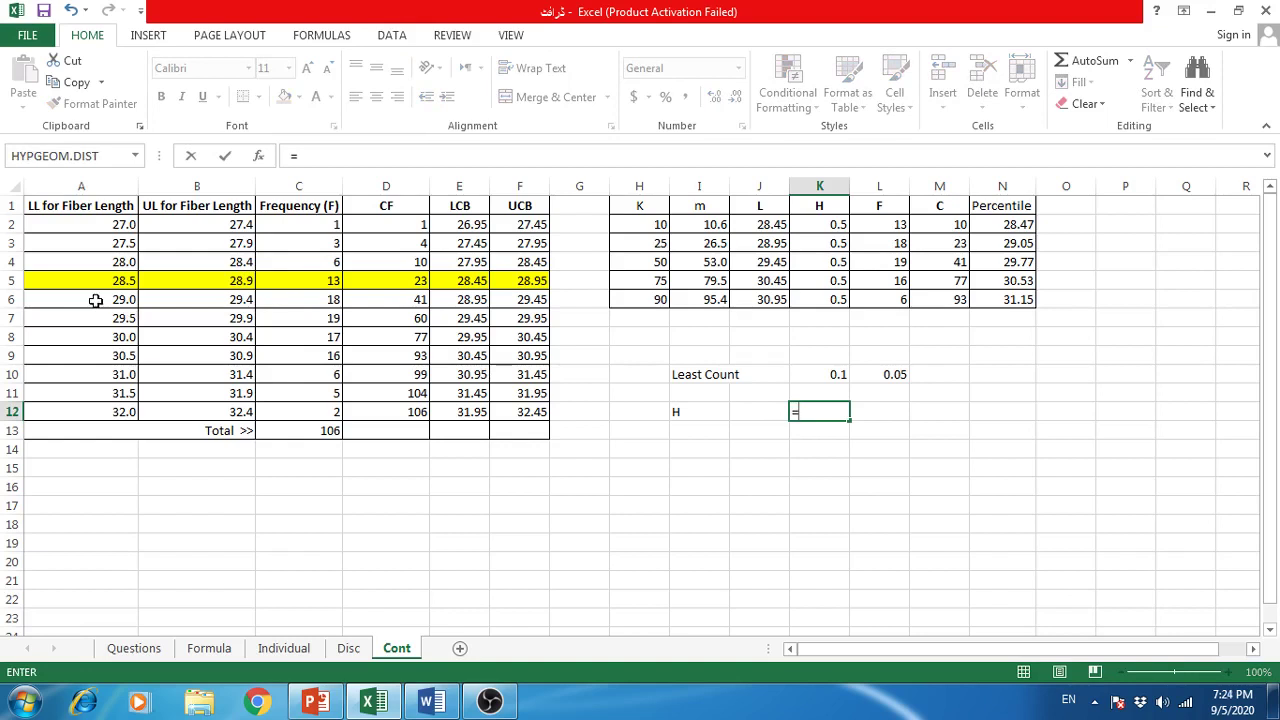
pyautogui.write('29.0-28.5')
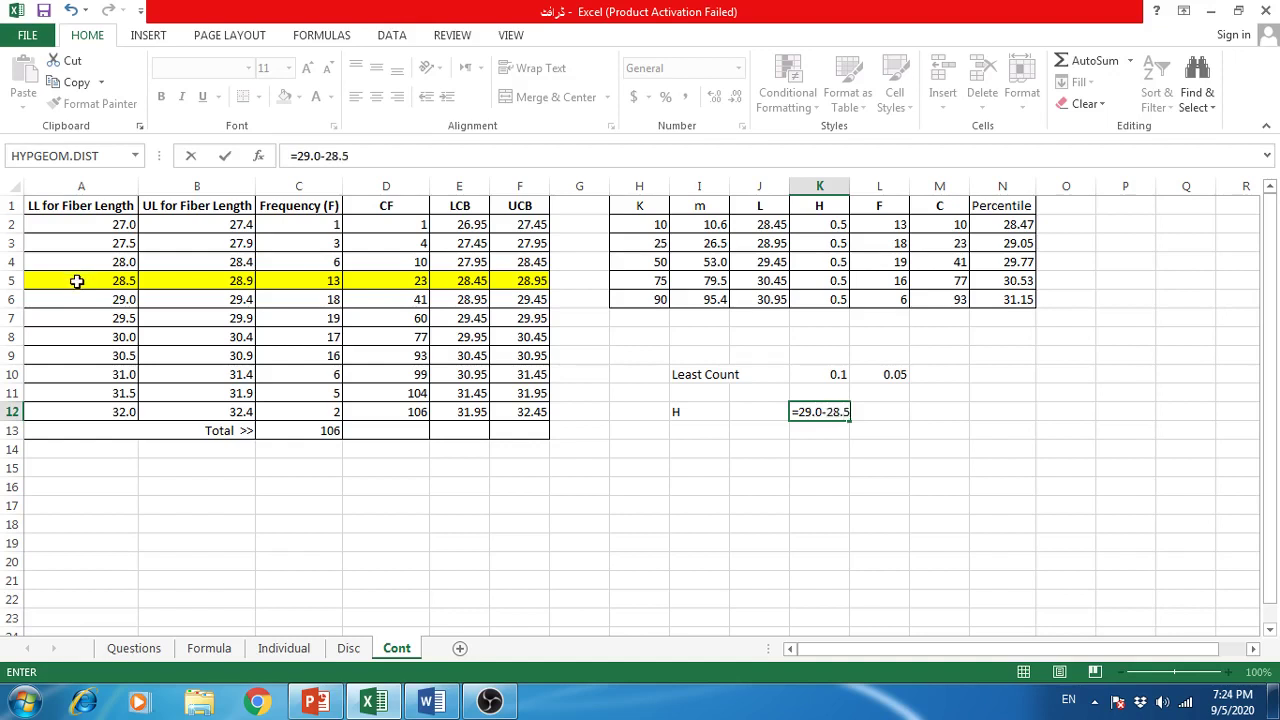
pyautogui.press('Tab')
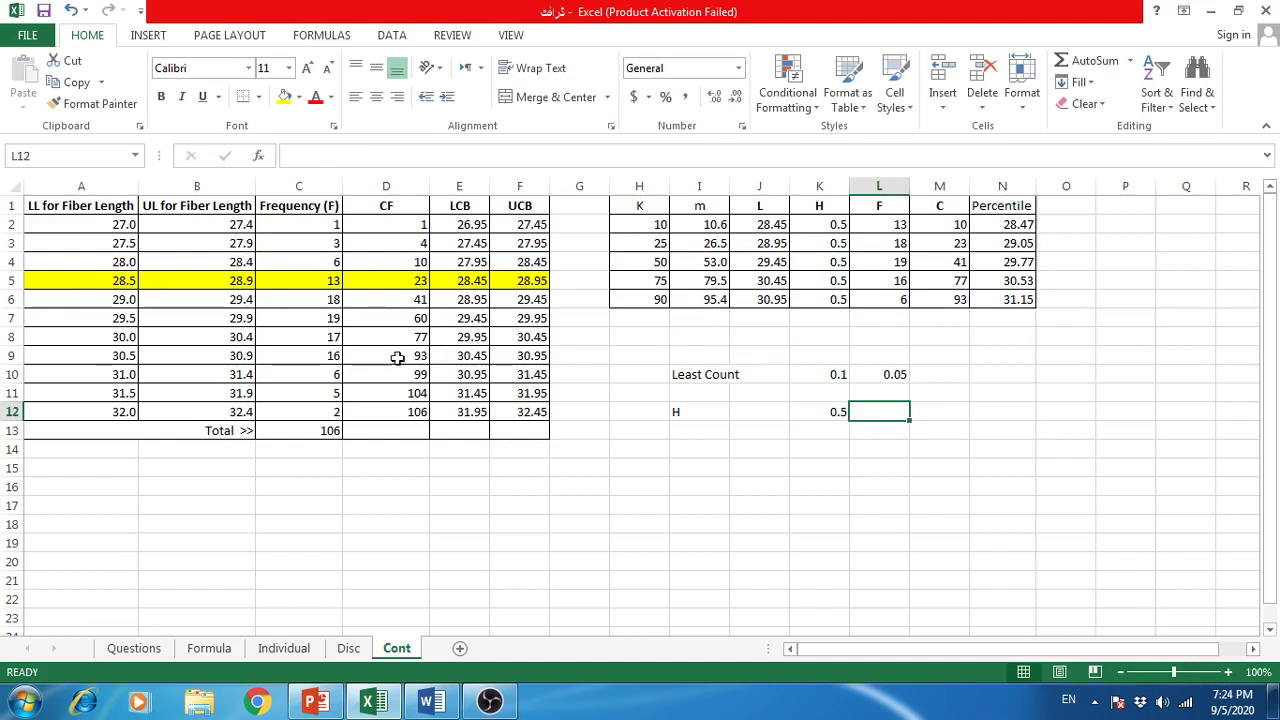
# Relate H, F and C in row 2 to the frequency in C5 and cumulative frequency in D4, and review the percentile formula in N2
pyautogui.click(819, 224)
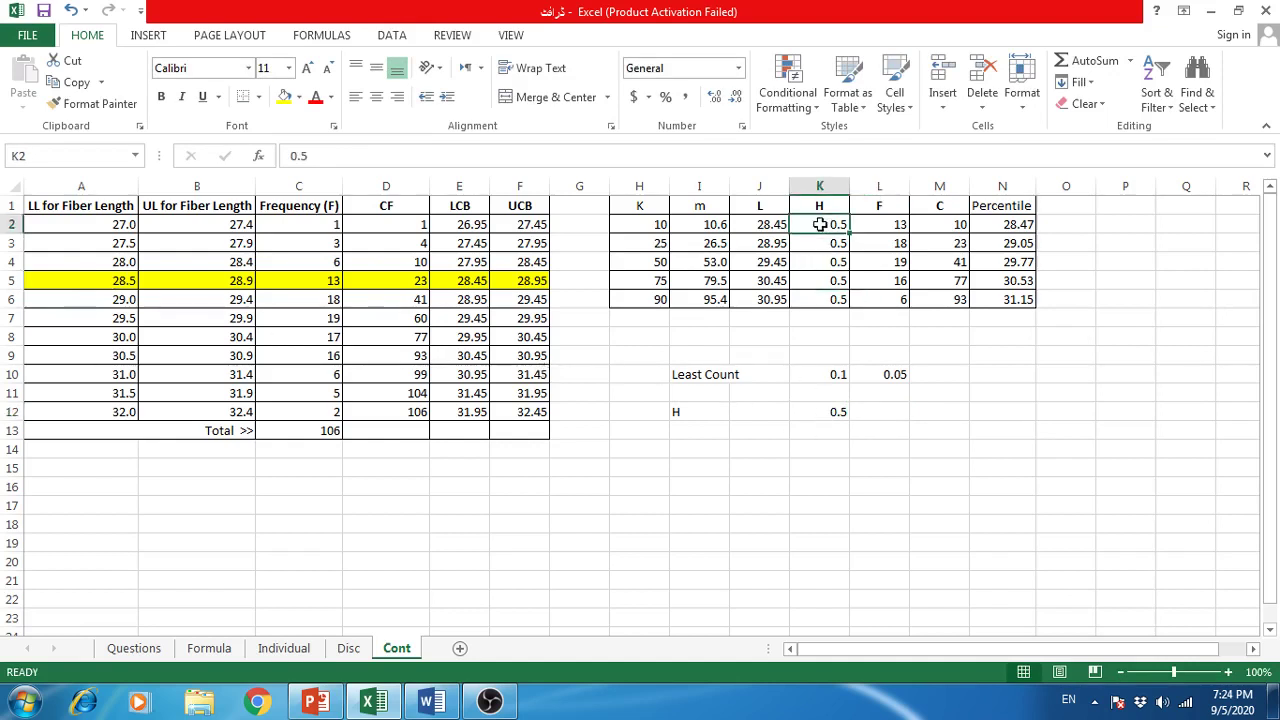
pyautogui.click(879, 224)
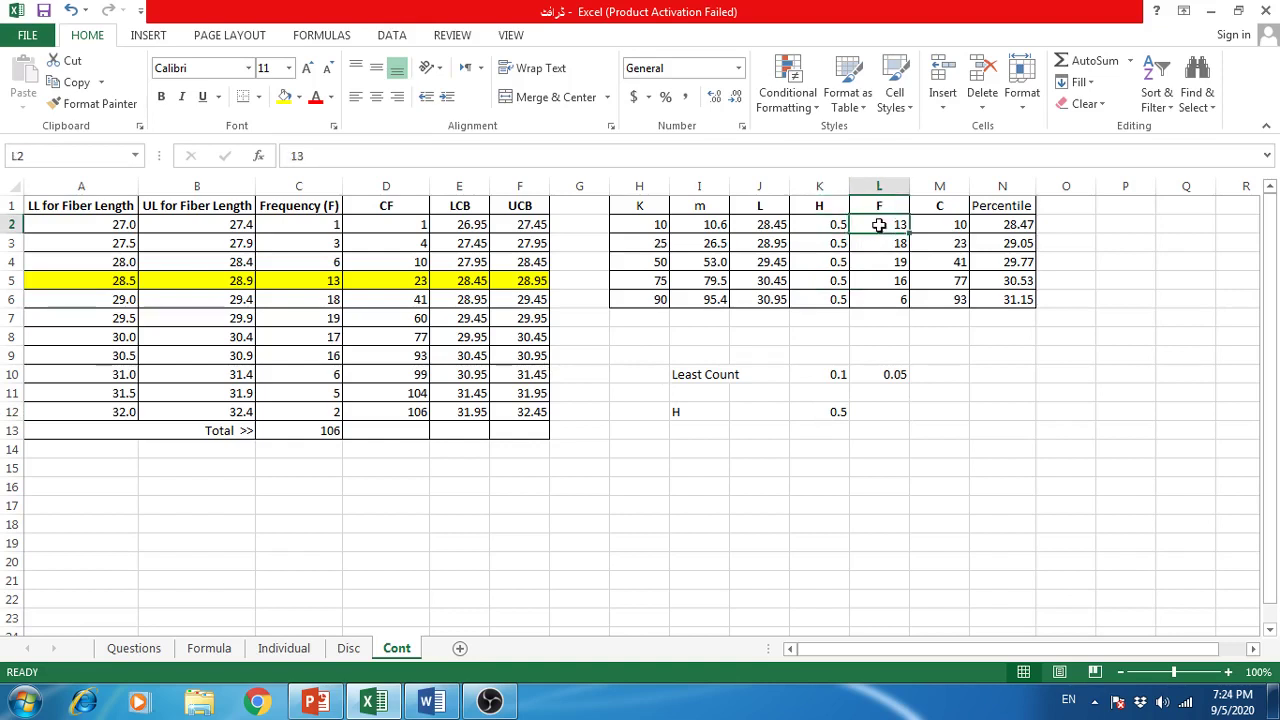
pyautogui.click(316, 279)
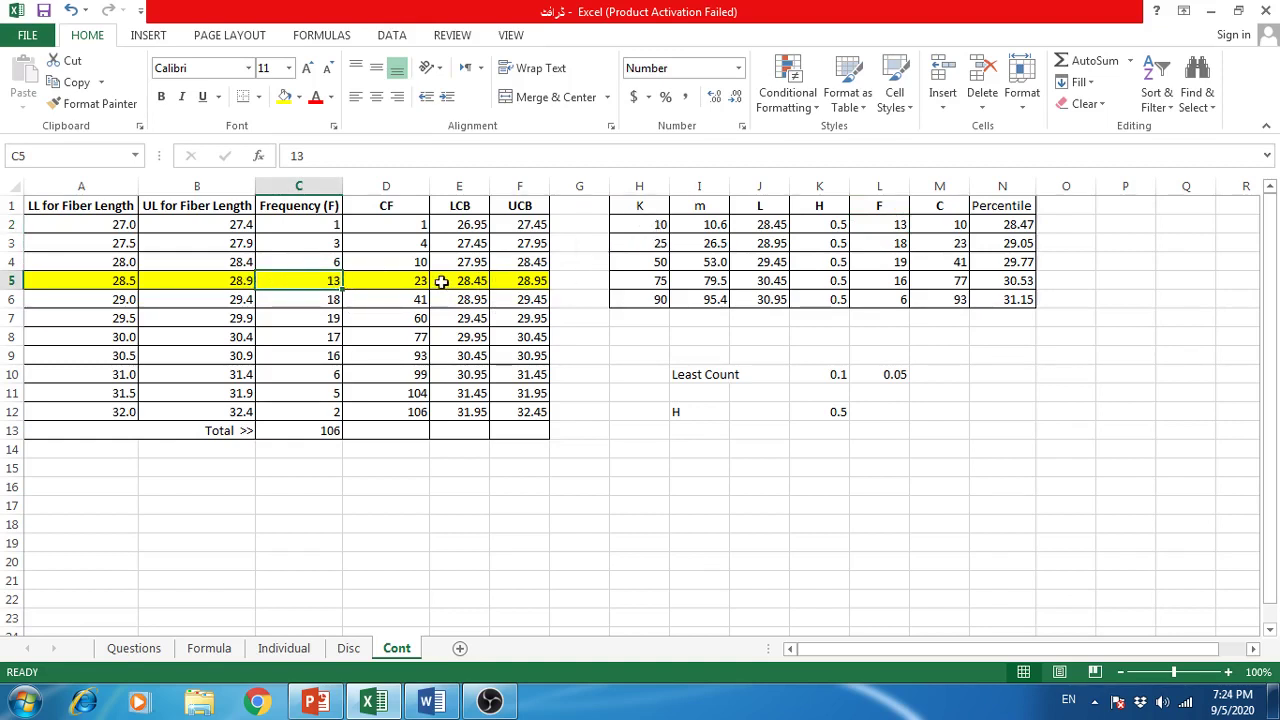
pyautogui.click(400, 262)
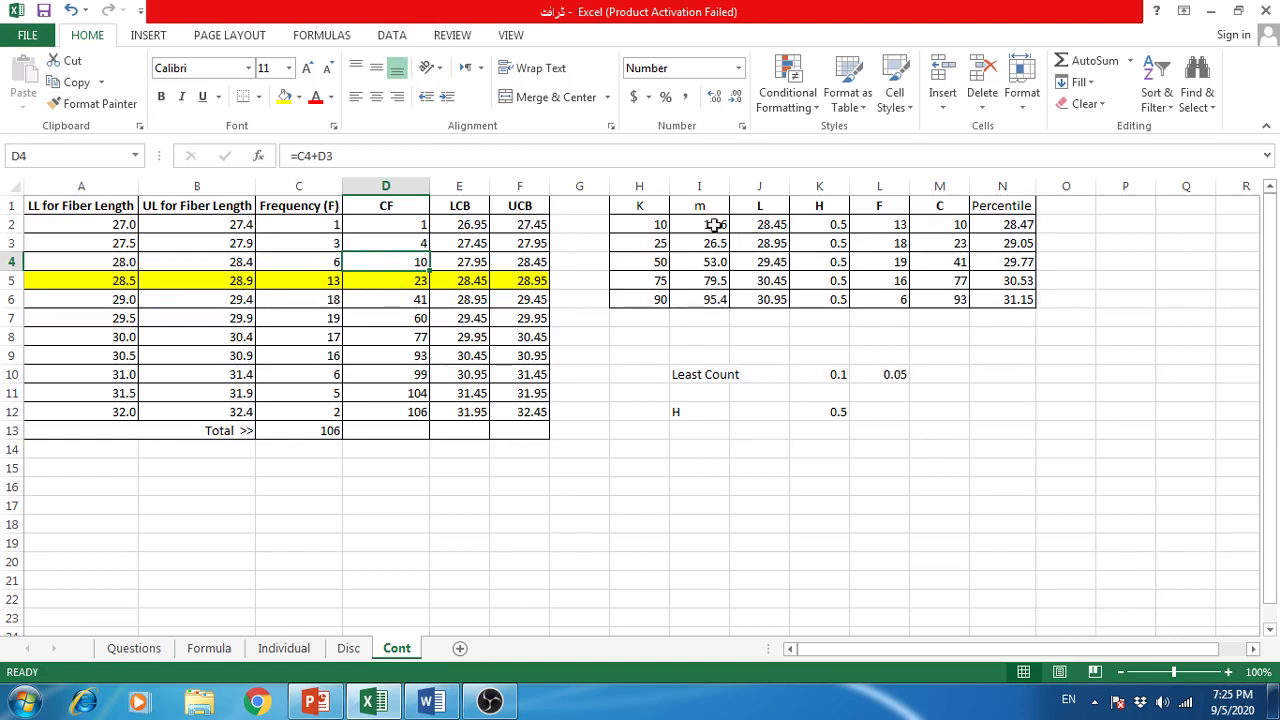
pyautogui.click(994, 226)
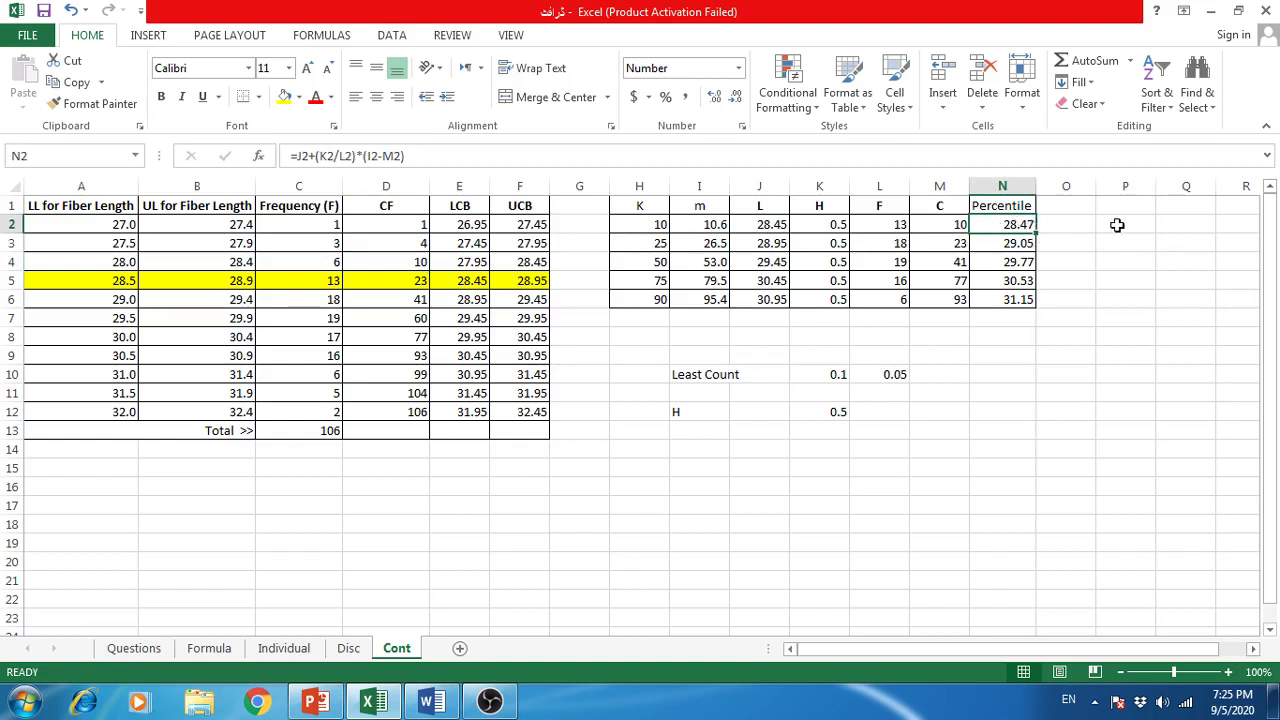
# Recompute the 10th percentile in P2 with the formula =J2+(K2/L2)*(I2-M2), and clear the cell again
pyautogui.click(1117, 225)
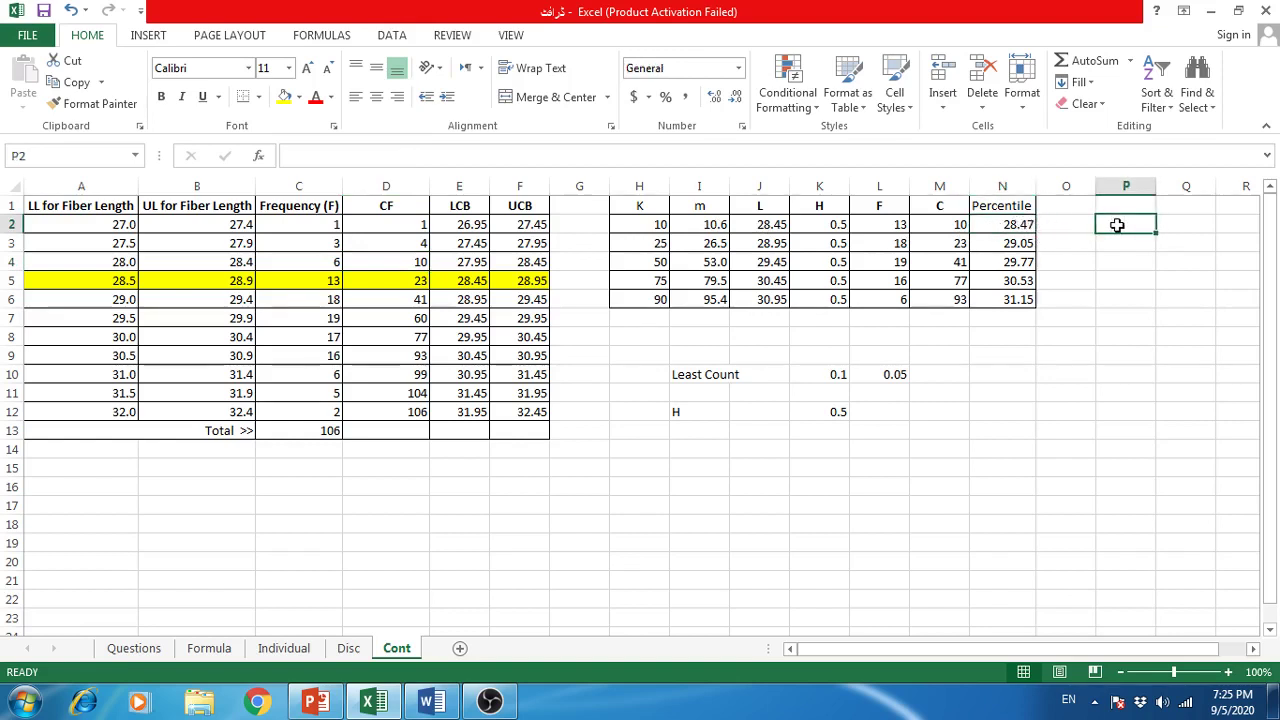
pyautogui.write('=')
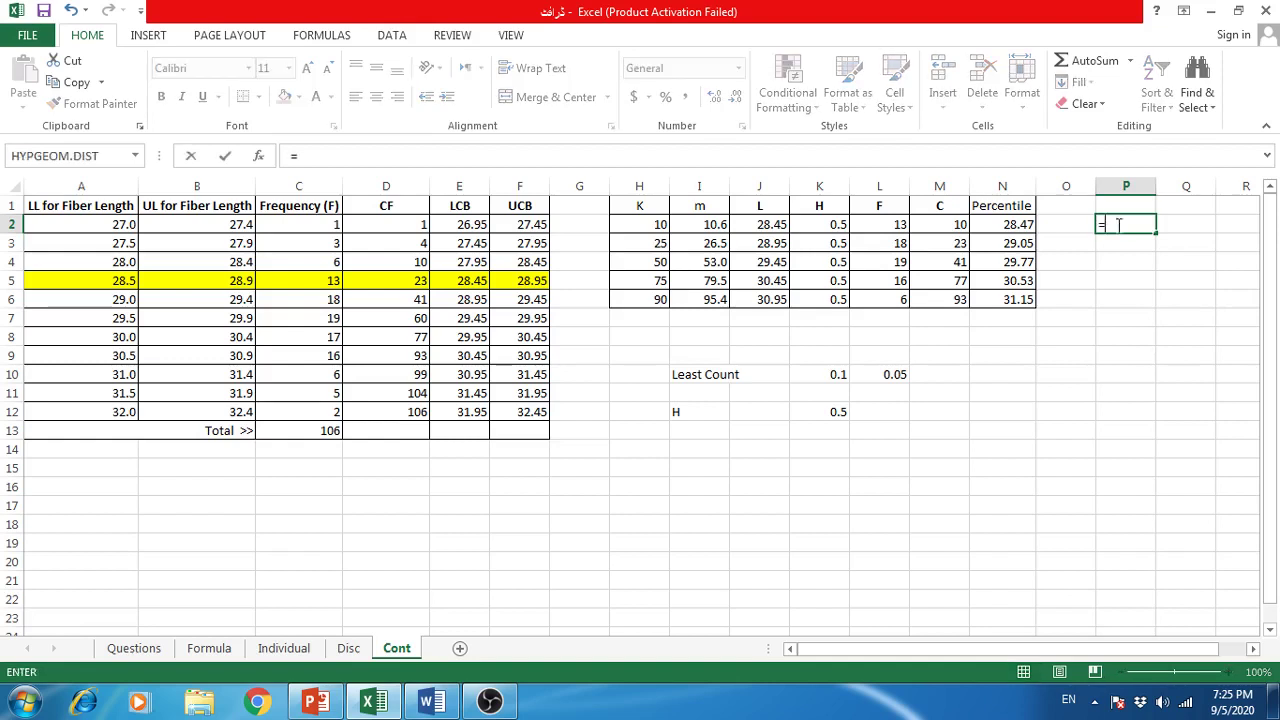
pyautogui.press('Left')
pyautogui.press('Left')
pyautogui.press('Left')
pyautogui.press('Left')
pyautogui.press('Left')
pyautogui.press('Left')
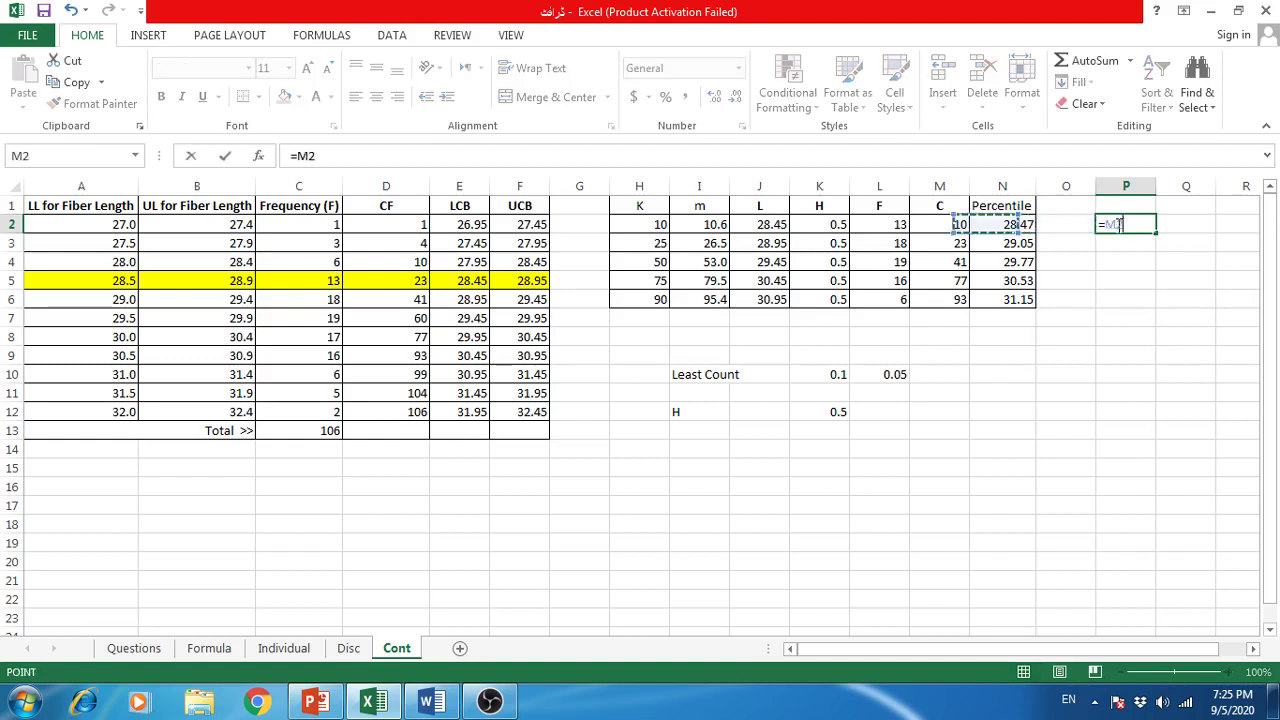
pyautogui.write('+')
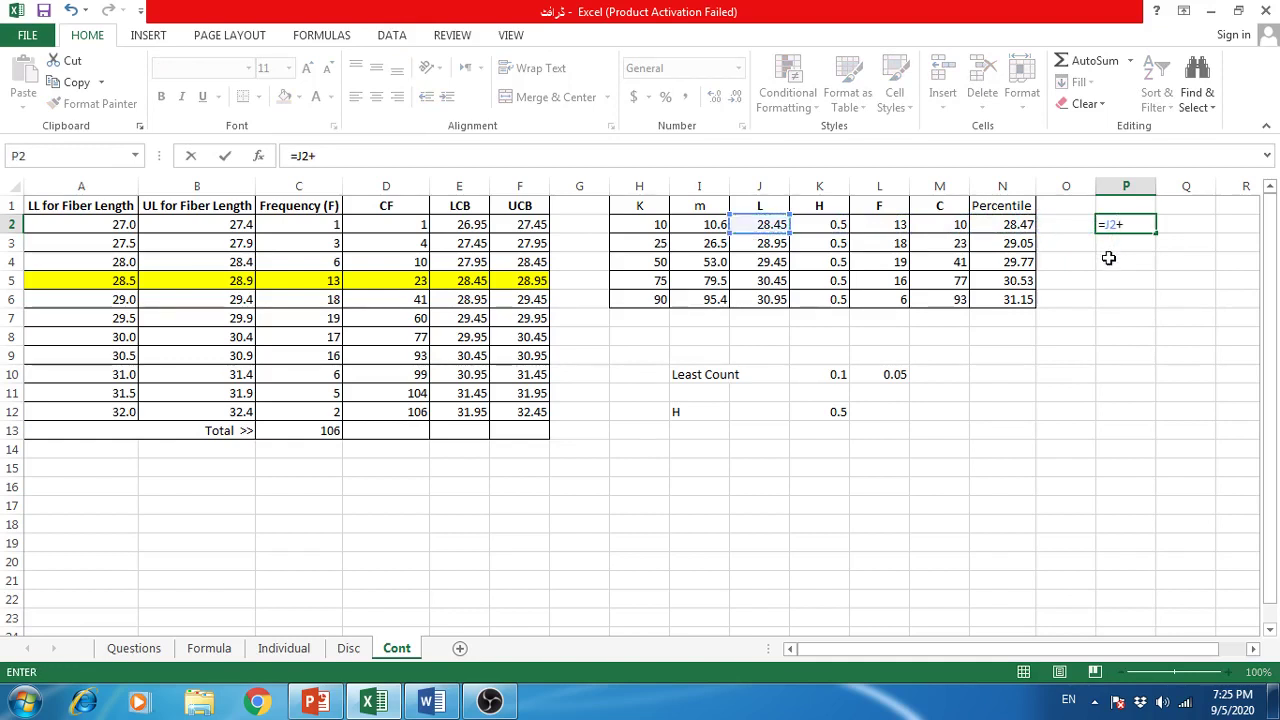
pyautogui.write('(')
pyautogui.click(833, 226)
pyautogui.write('/')
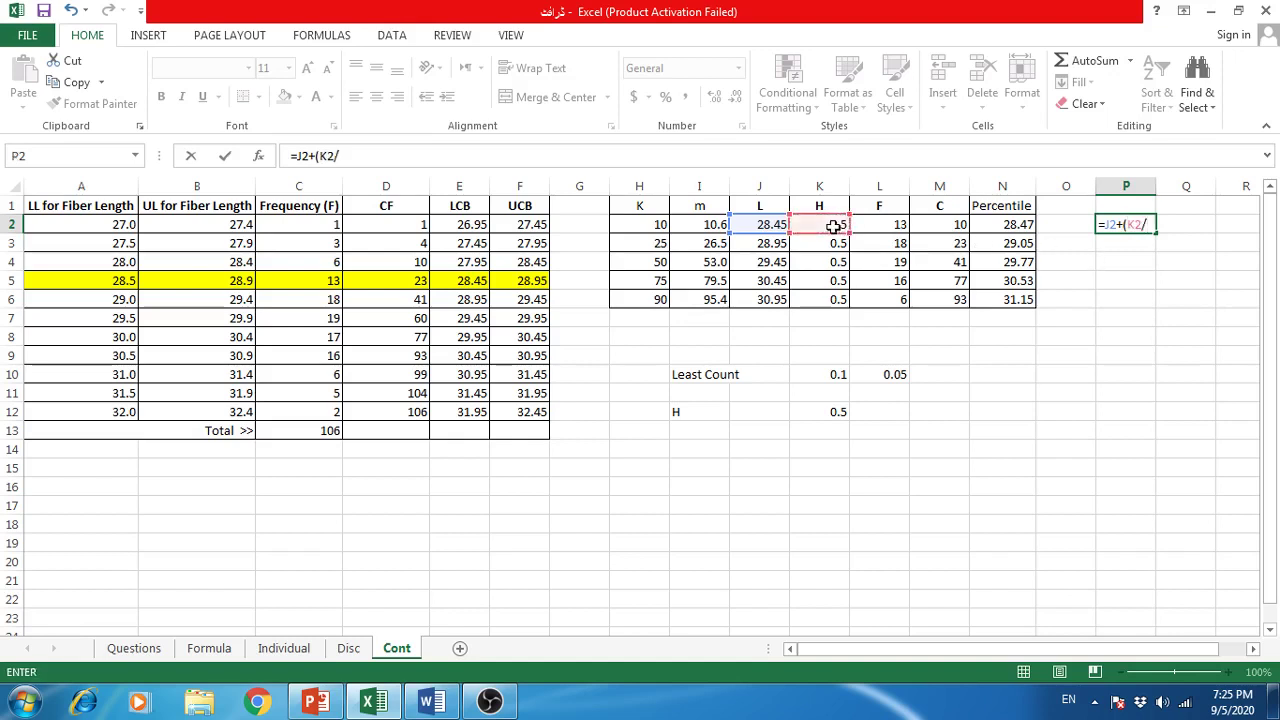
pyautogui.click(870, 226)
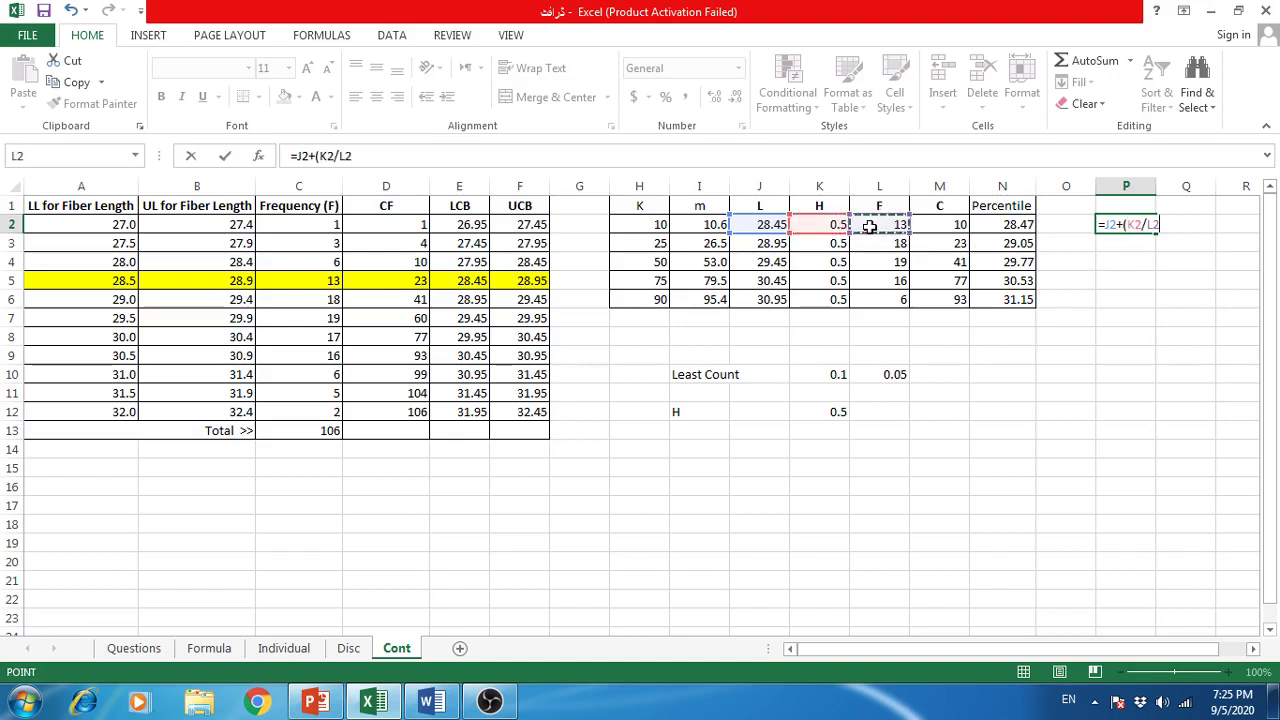
pyautogui.write(')*(')
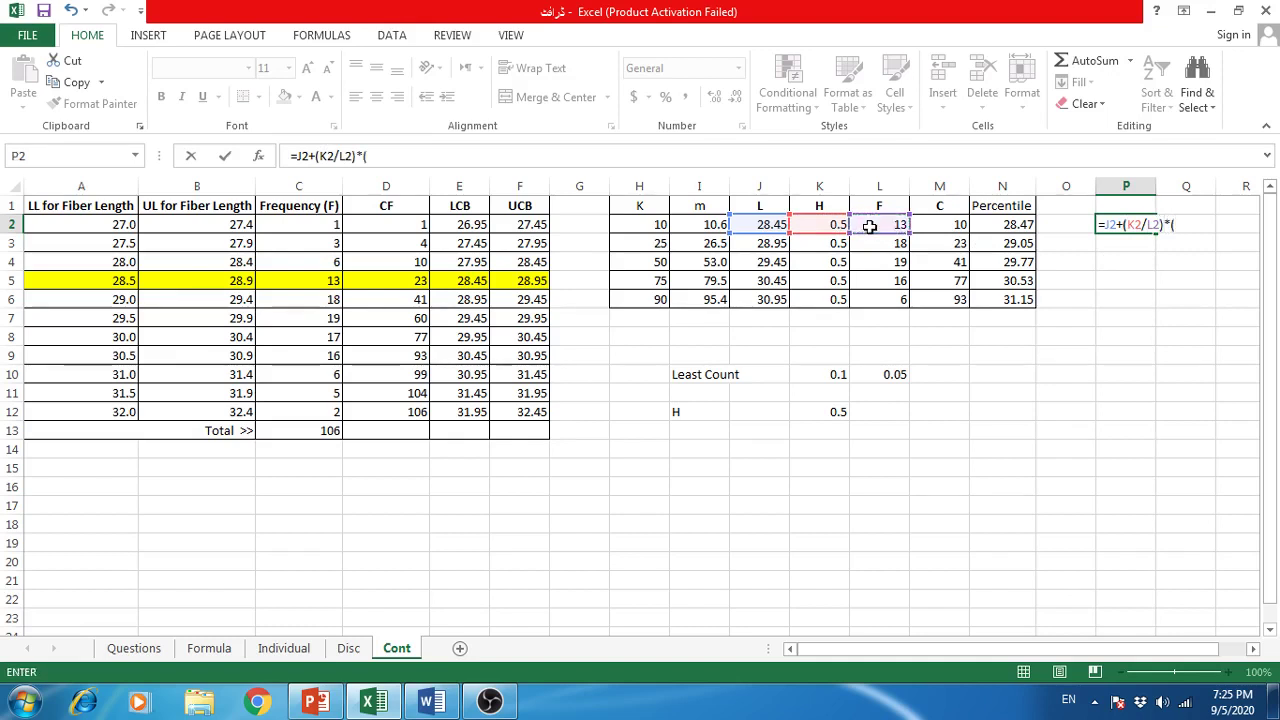
pyautogui.click(691, 228)
pyautogui.write('-')
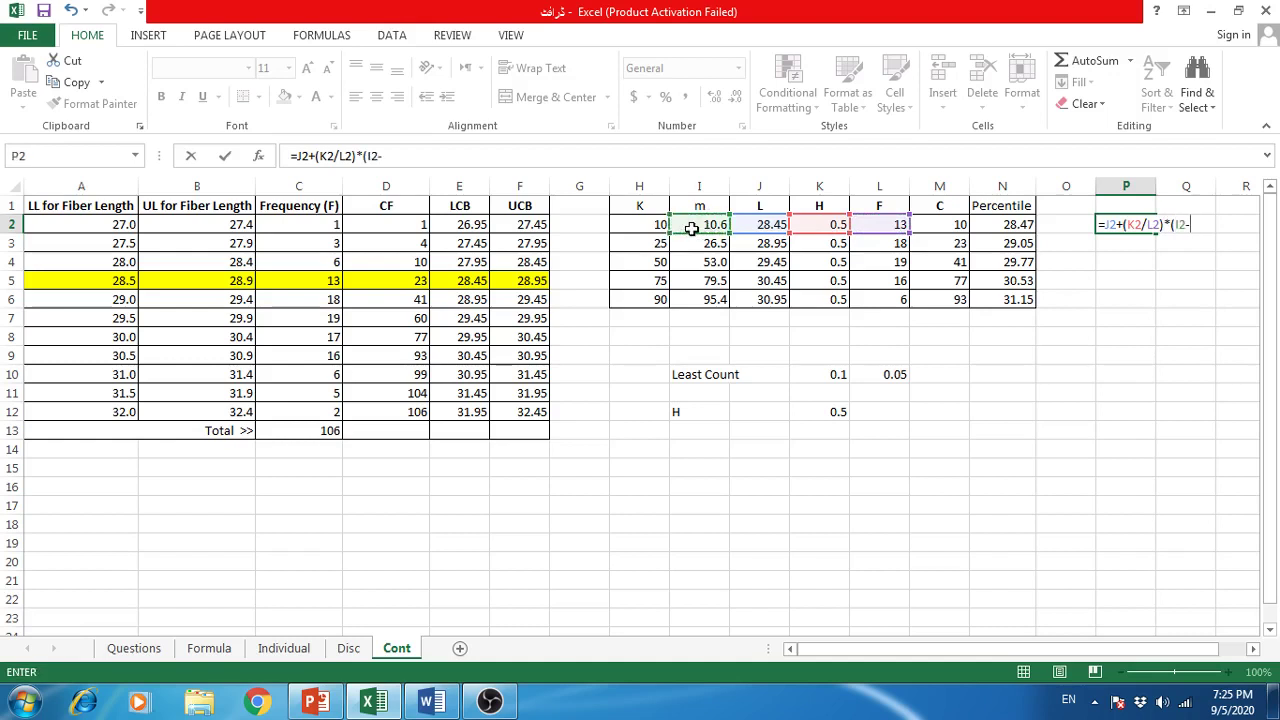
pyautogui.click(928, 226)
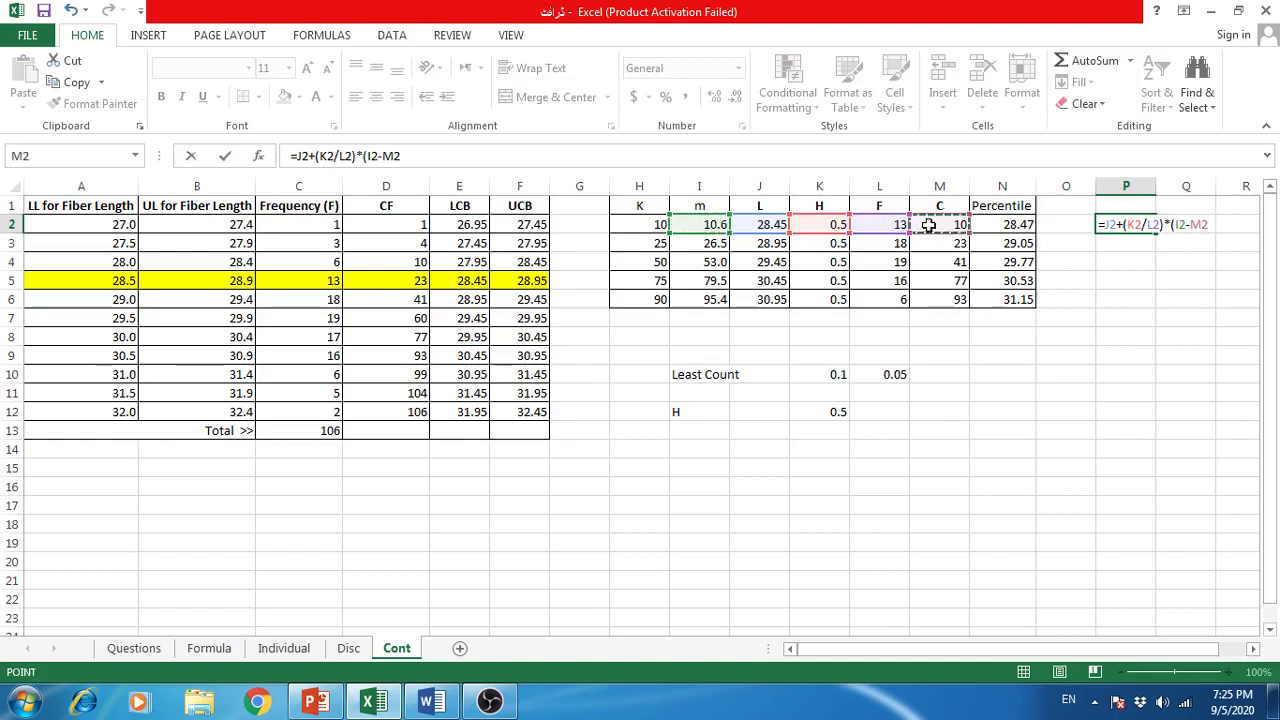
pyautogui.write(')')
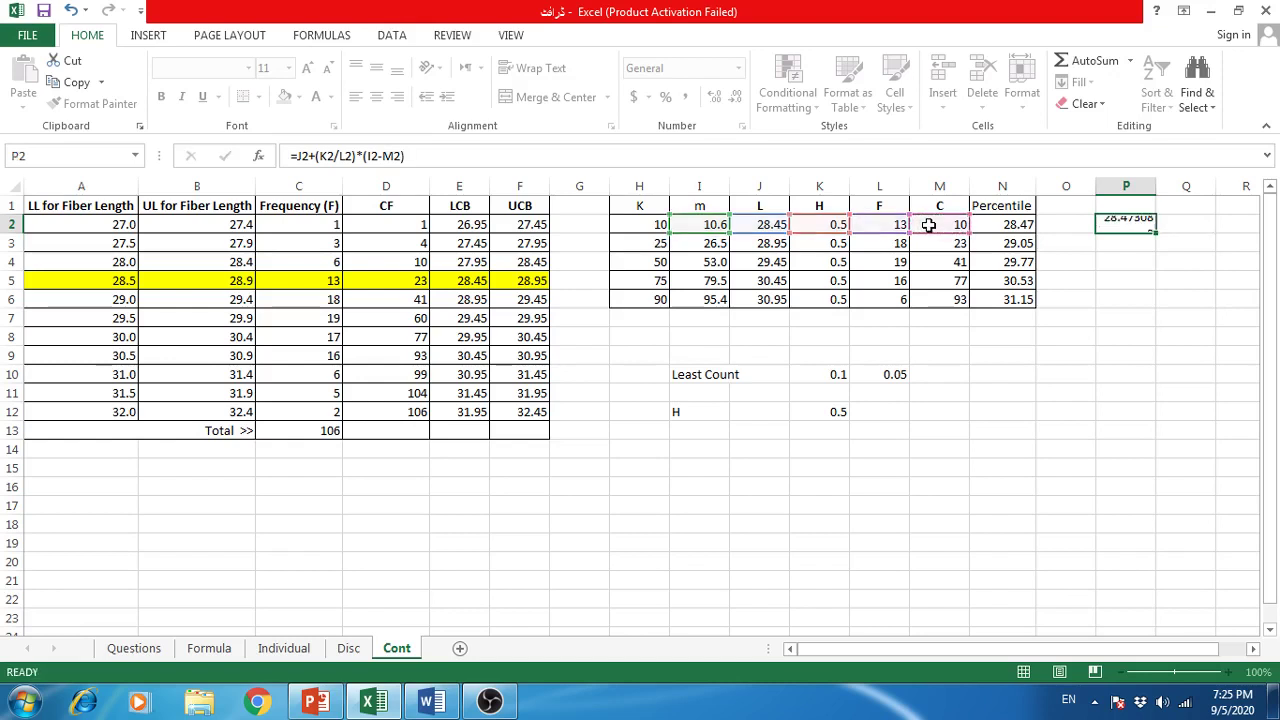
pyautogui.press('Tab')
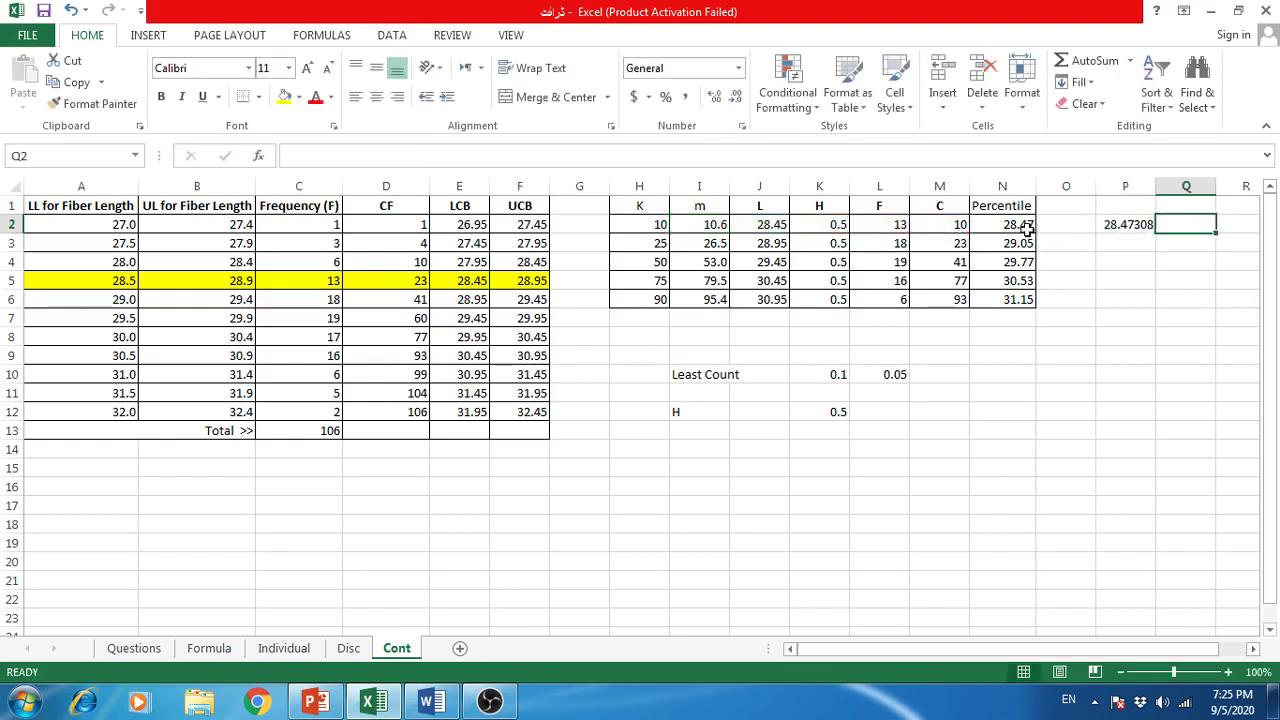
pyautogui.click(1135, 225)
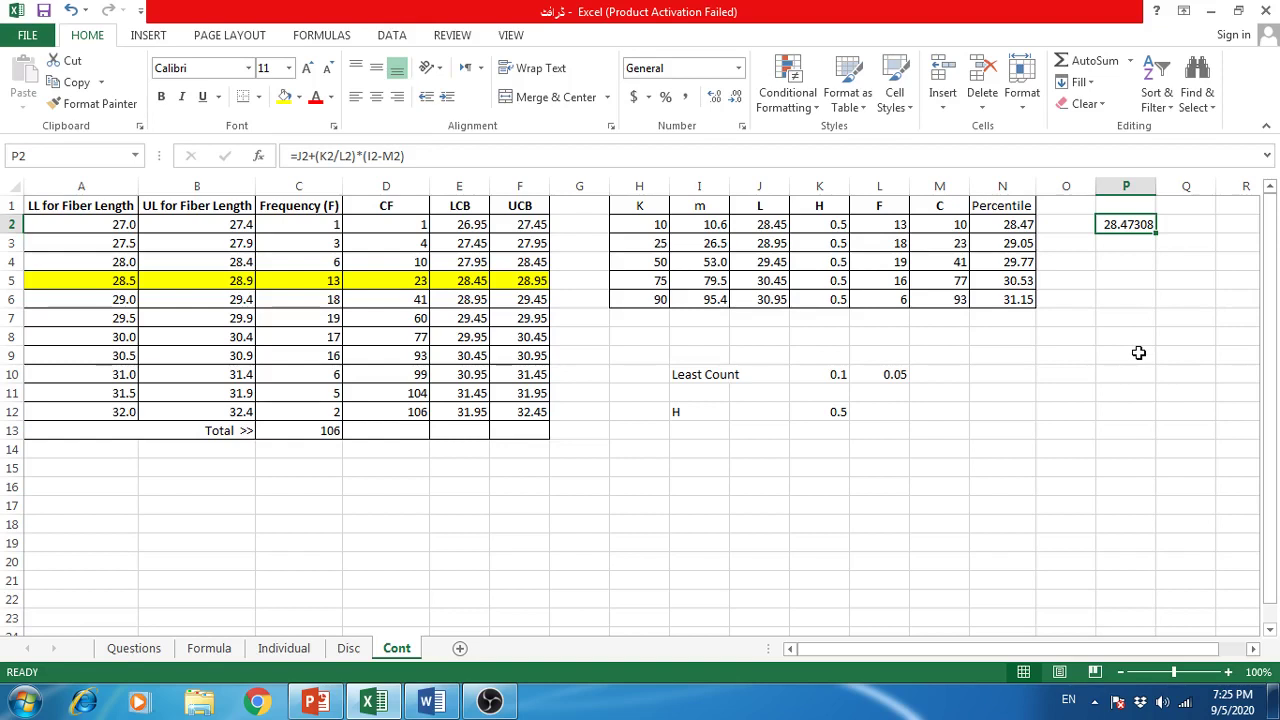
pyautogui.press('Delete')
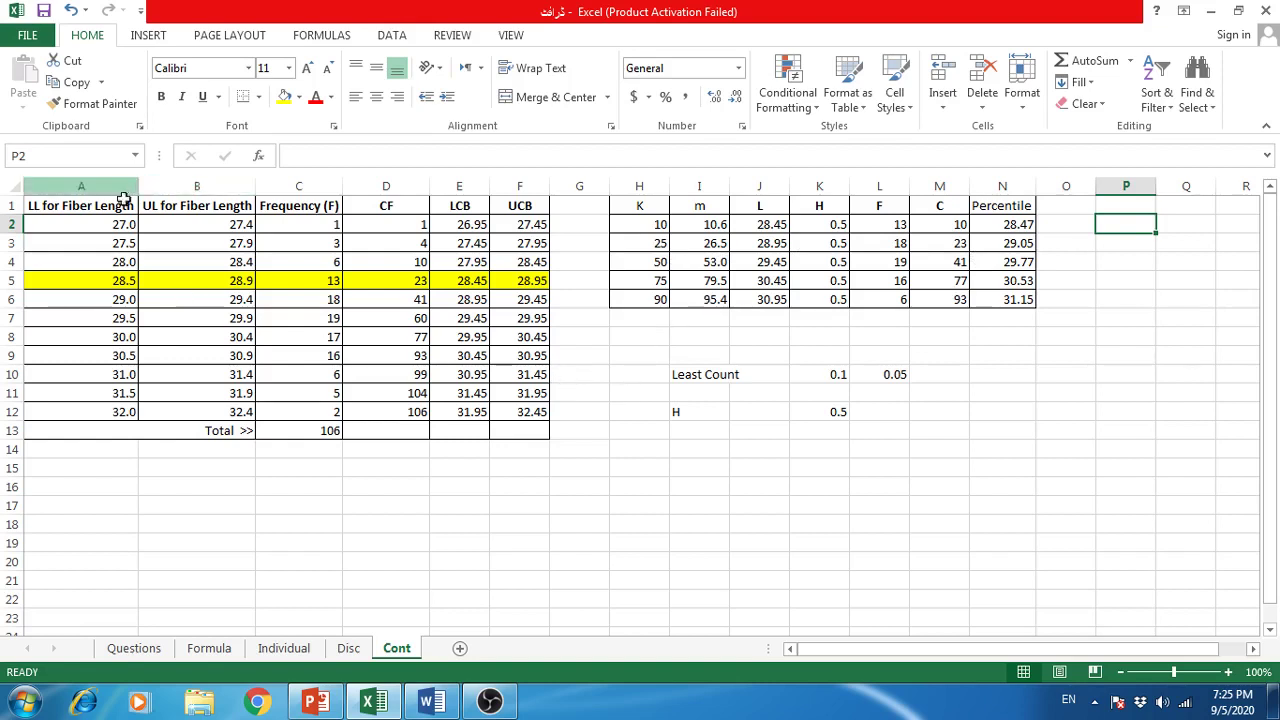
# Remove the yellow fill from row 5 by copying A2's format onto A5:G5, and extend blank cell G3 down to G8 to clear stray borders
pyautogui.click(100, 222)
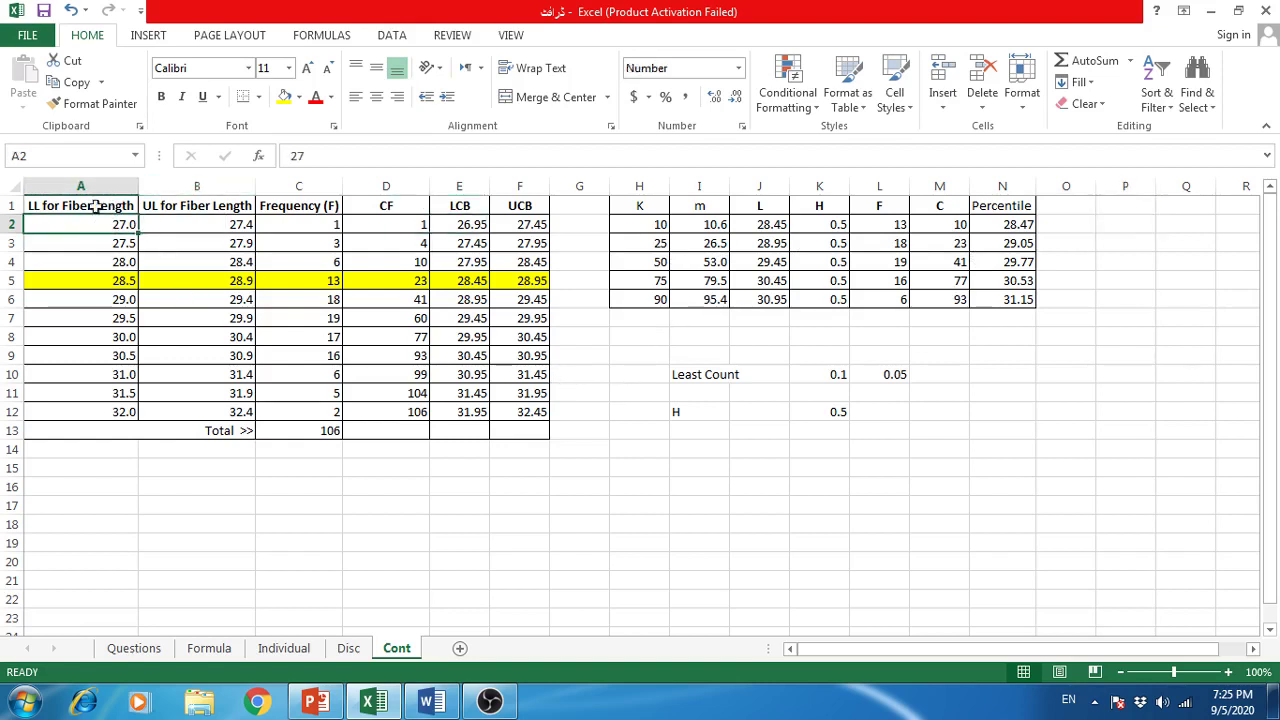
pyautogui.click(92, 103)
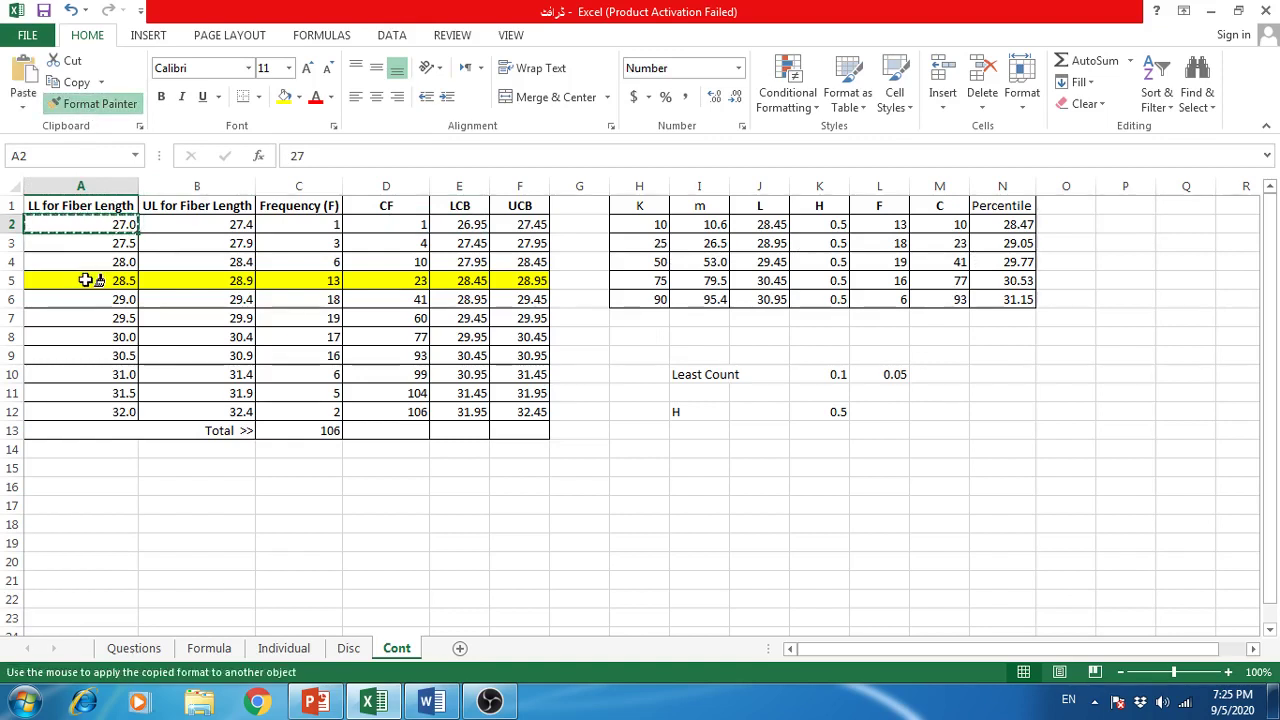
pyautogui.moveTo(86, 280); pyautogui.dragTo(555, 283)
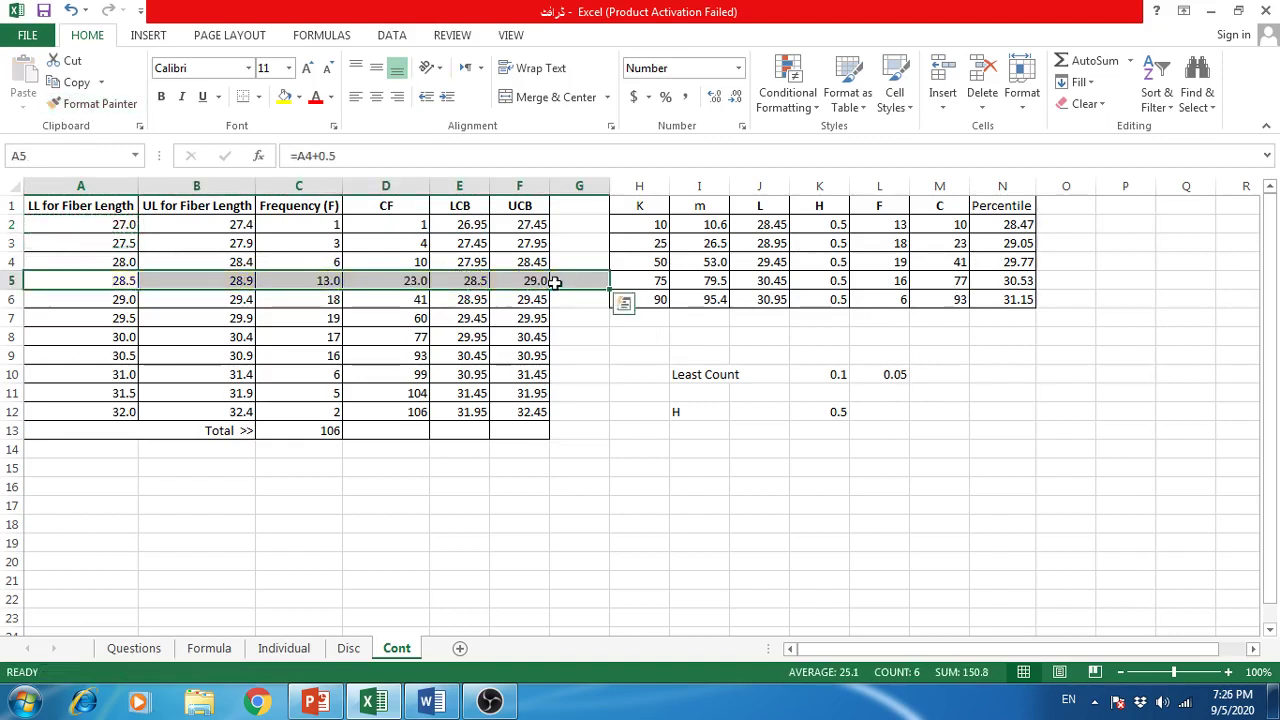
pyautogui.click(595, 325)
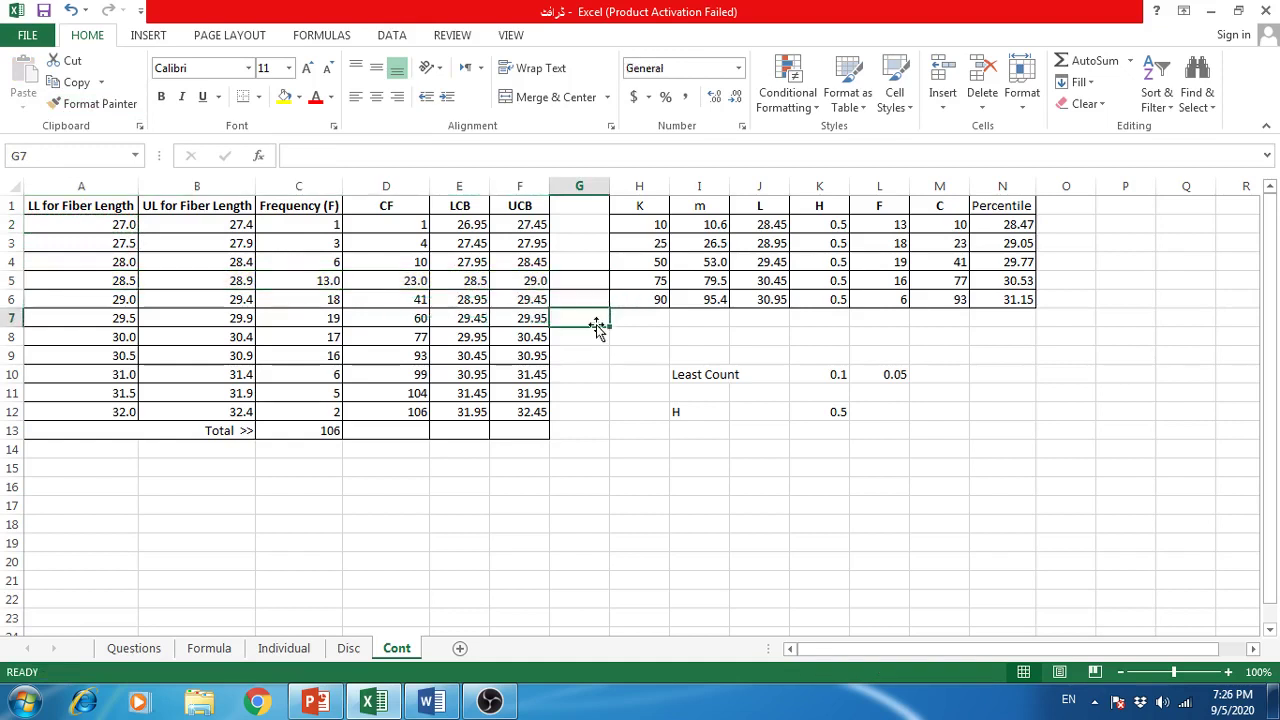
pyautogui.click(585, 240)
pyautogui.moveTo(608, 252); pyautogui.dragTo(608, 349)
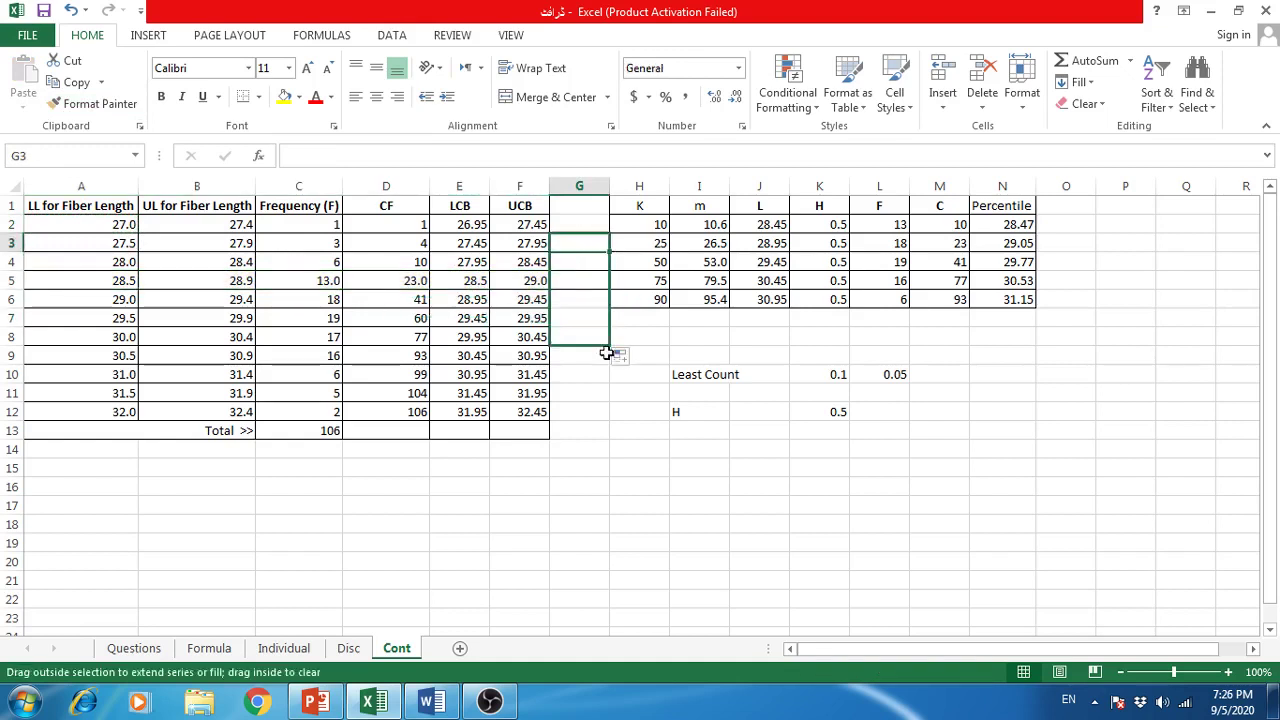
pyautogui.click(595, 375)
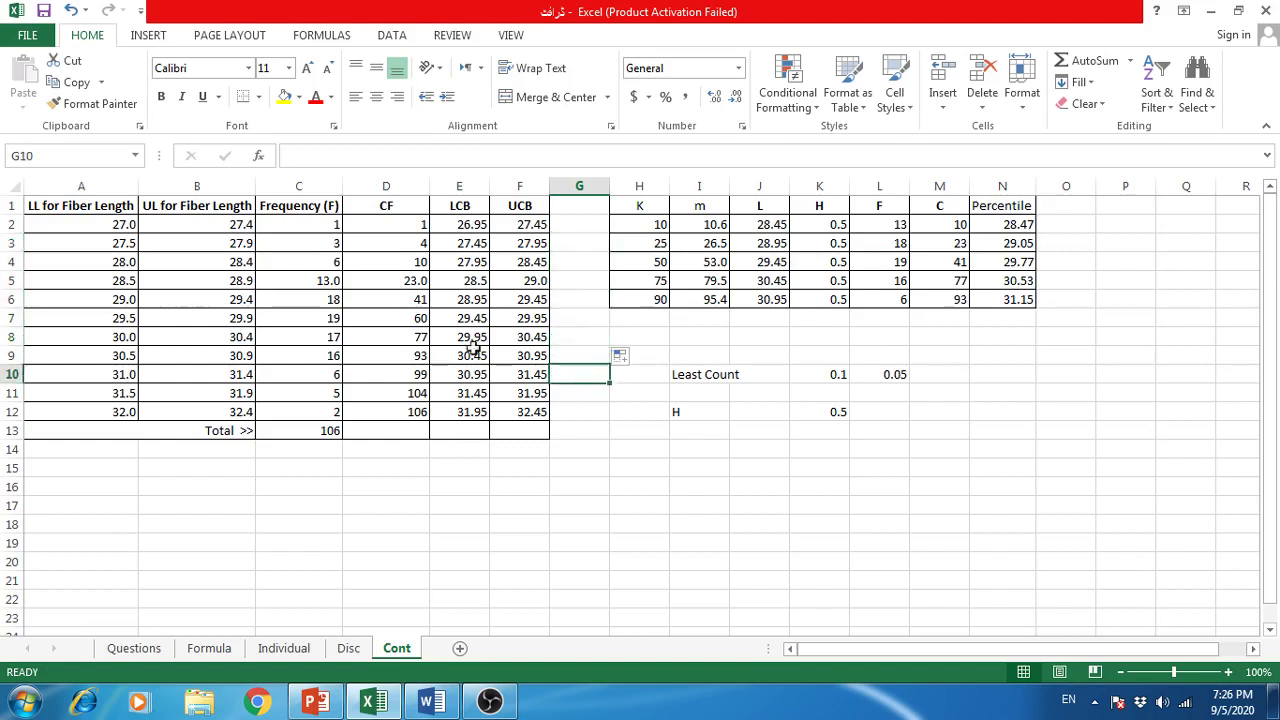
# Fill the 75th percentile row H5:N5 with yellow
pyautogui.click(700, 280)
pyautogui.click(645, 280)
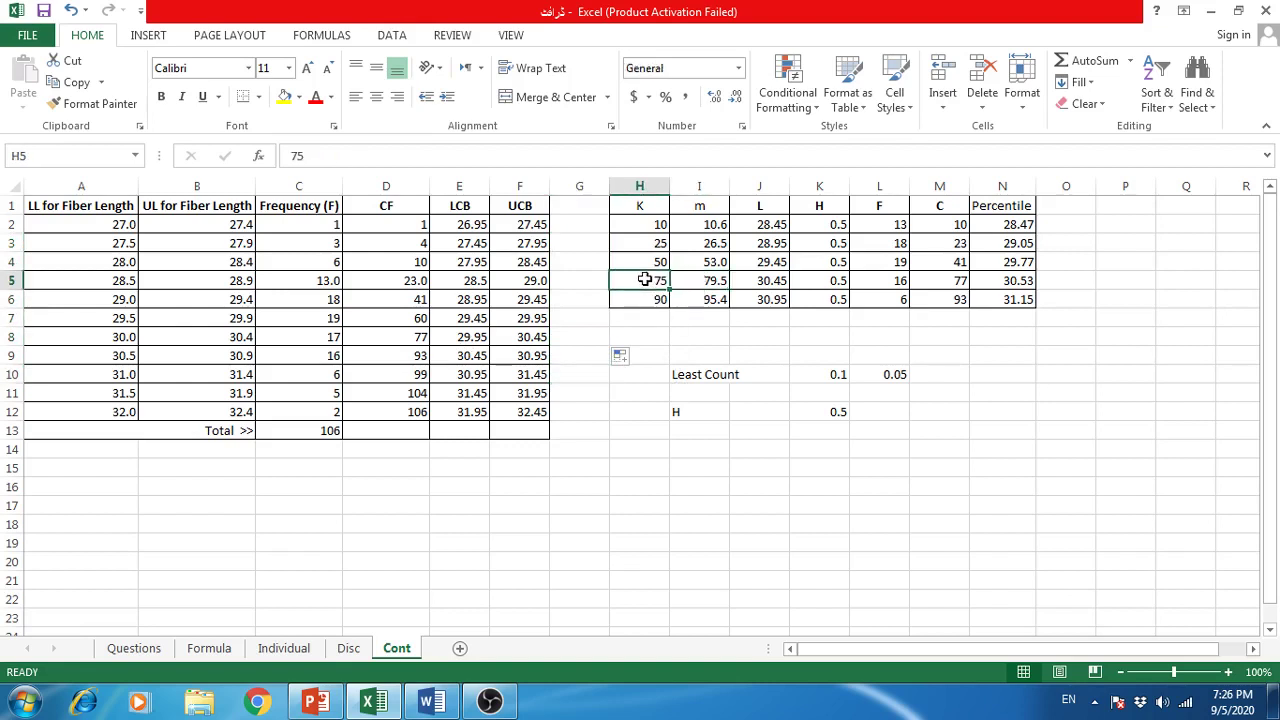
pyautogui.moveTo(651, 279); pyautogui.dragTo(988, 280)
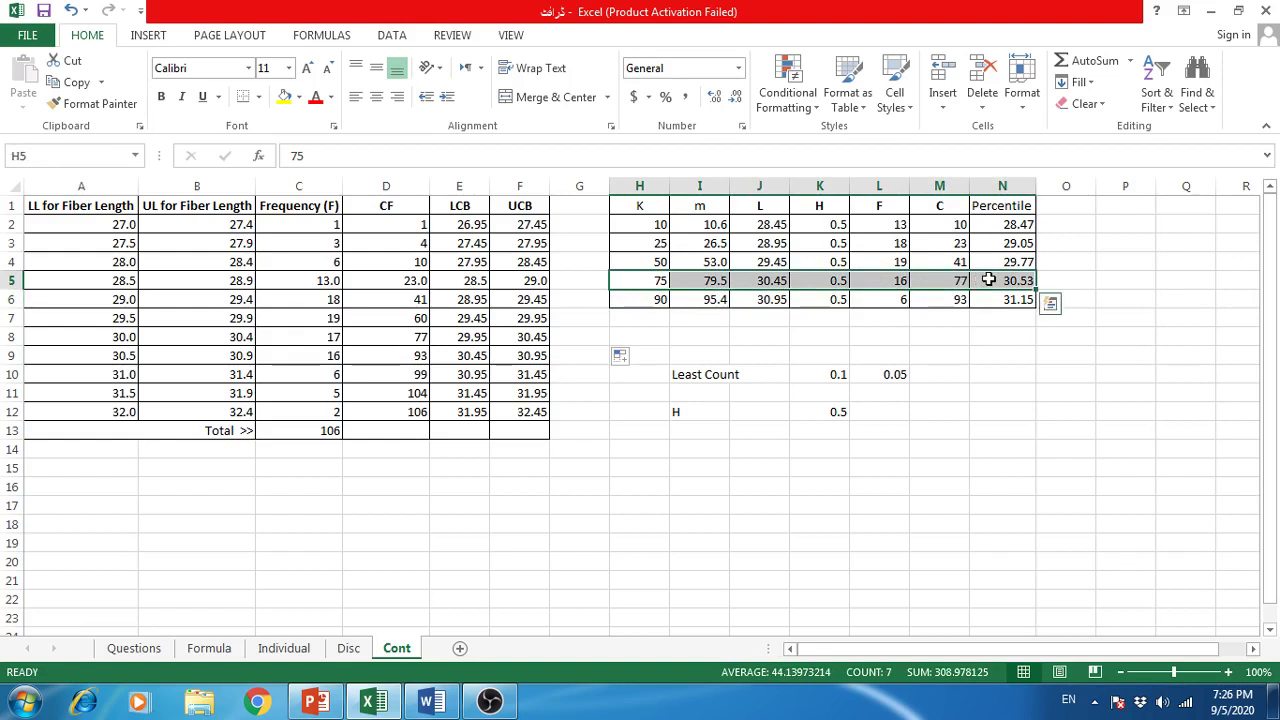
pyautogui.click(285, 97)
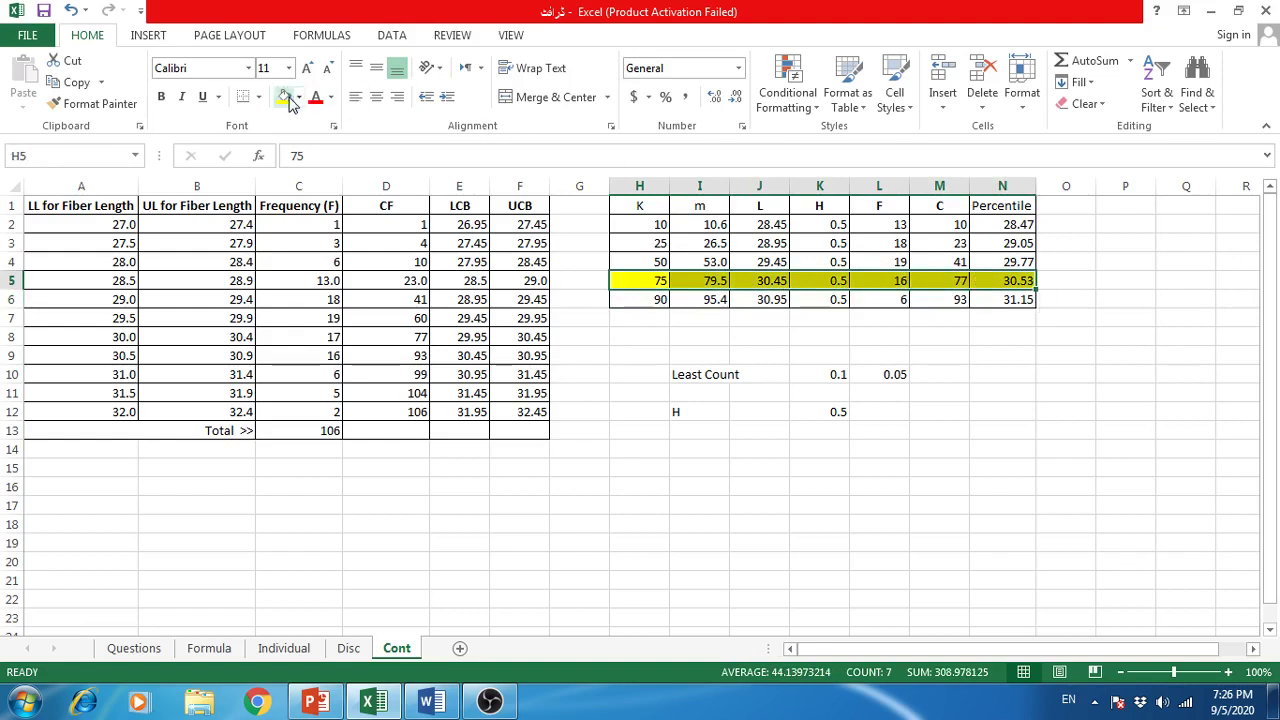
# Fill the matching class row A9:F9 with yellow
pyautogui.click(693, 281)
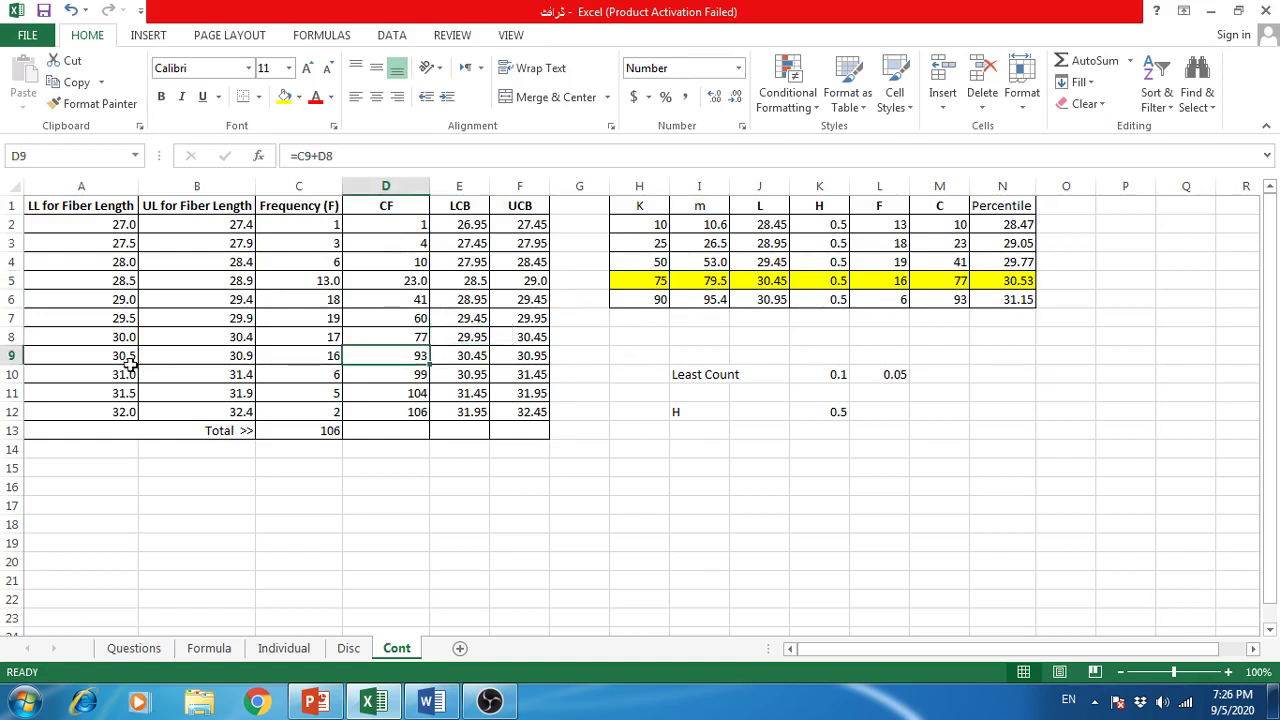
pyautogui.moveTo(113, 354); pyautogui.dragTo(500, 352)
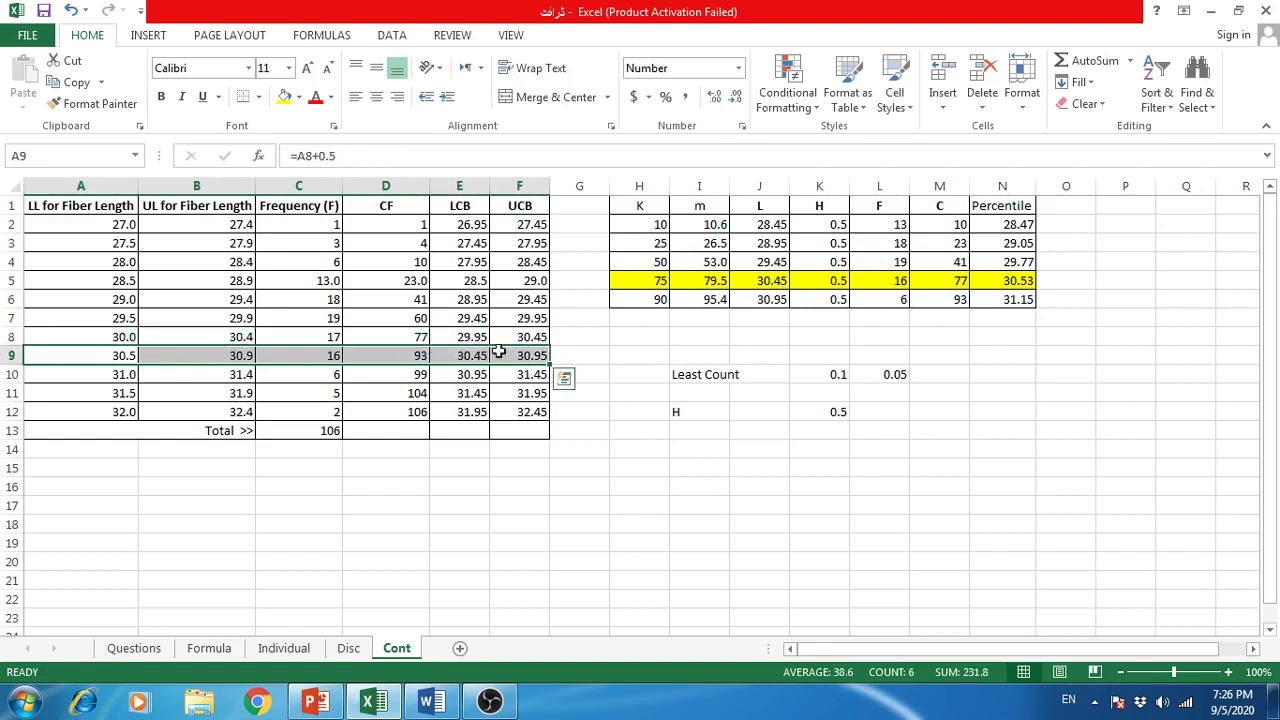
pyautogui.click(285, 97)
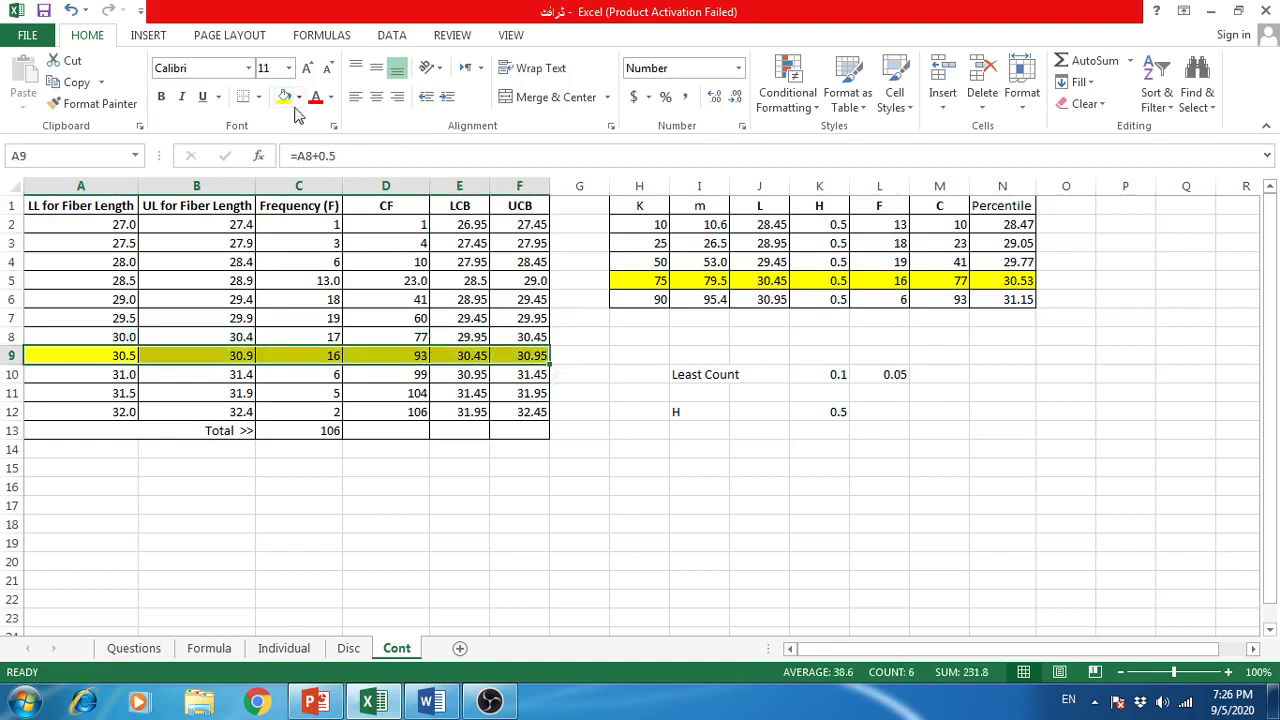
# Relate L, H, F and C in row 5 to E9, C9 and D8, and review the percentile formula in N5
pyautogui.click(637, 280)
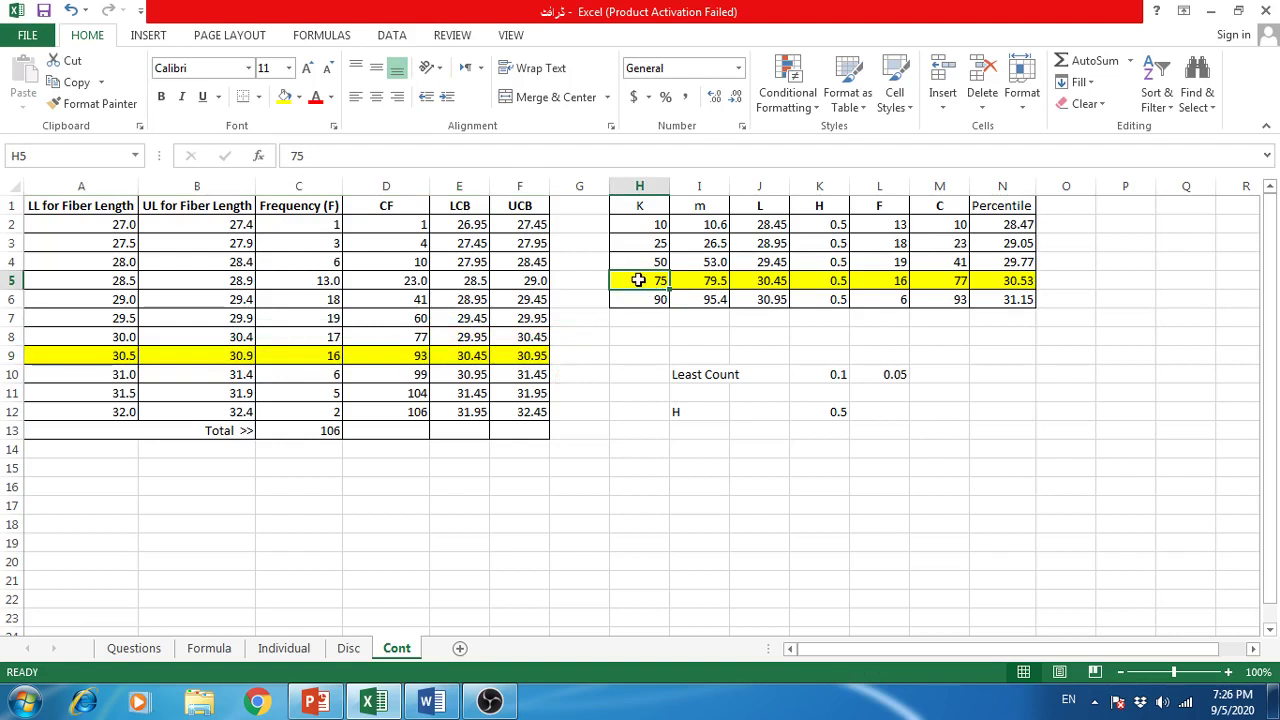
pyautogui.click(776, 281)
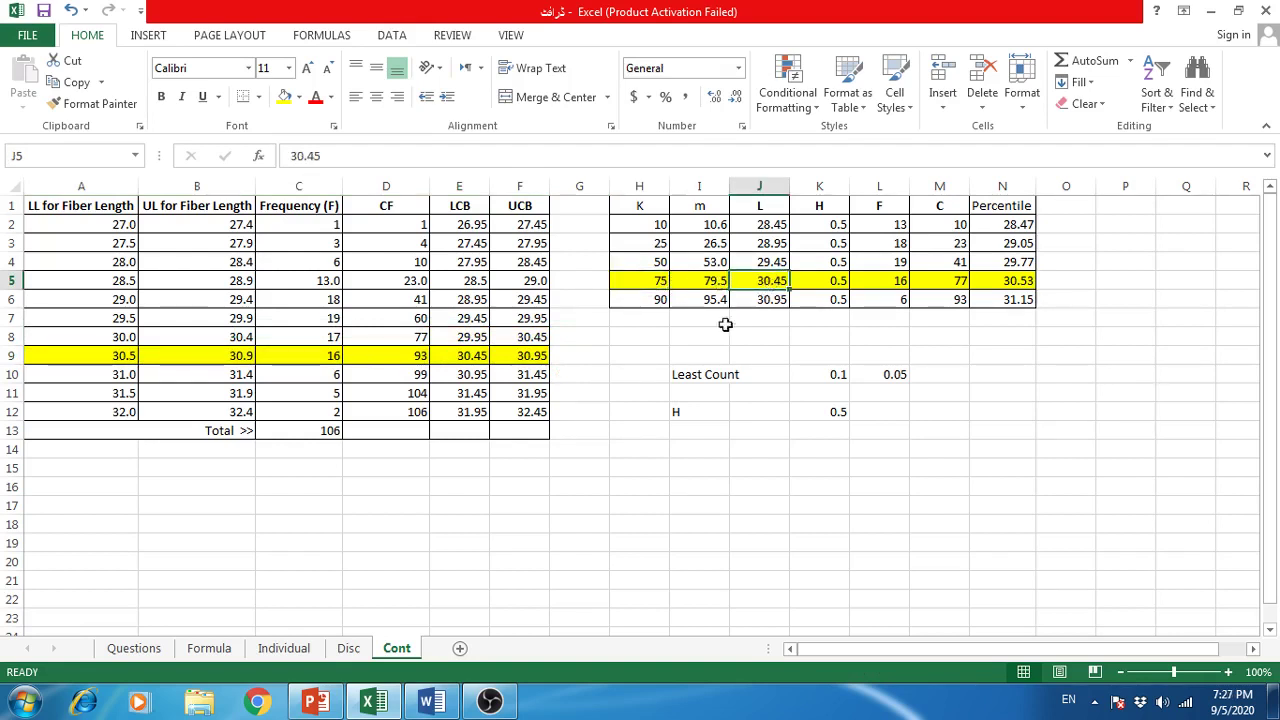
pyautogui.click(445, 350)
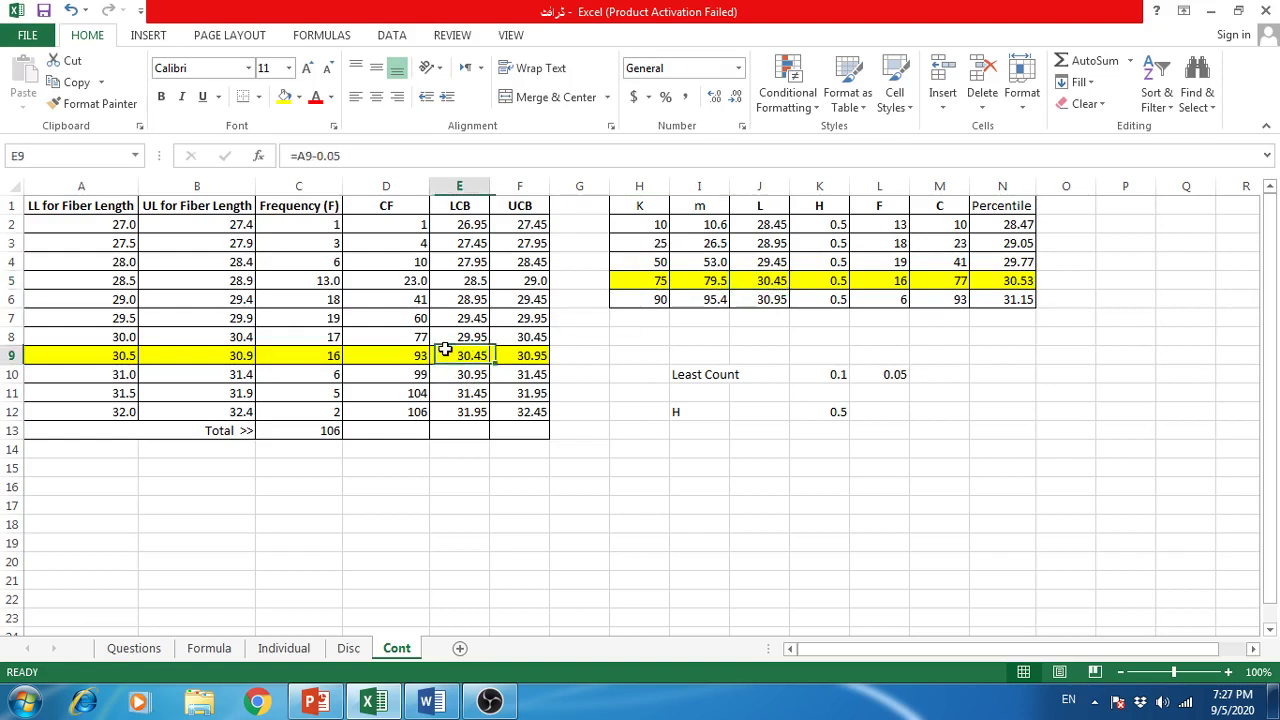
pyautogui.click(811, 279)
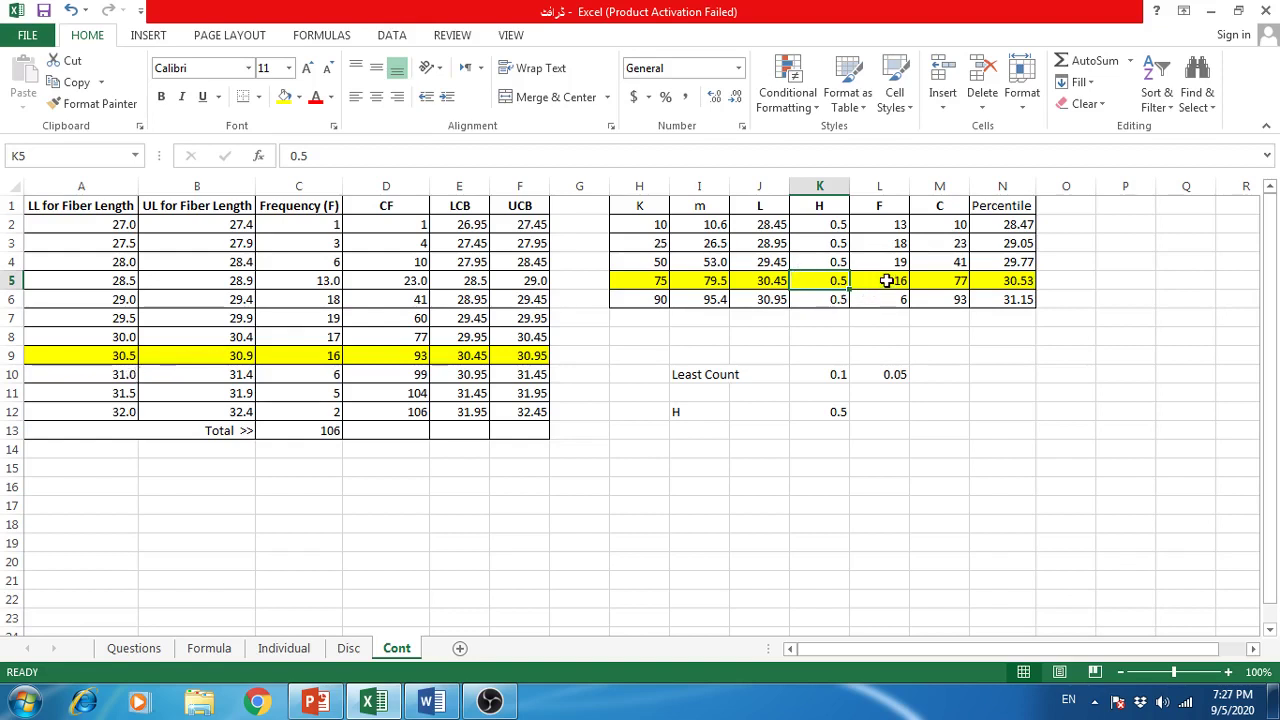
pyautogui.click(320, 356)
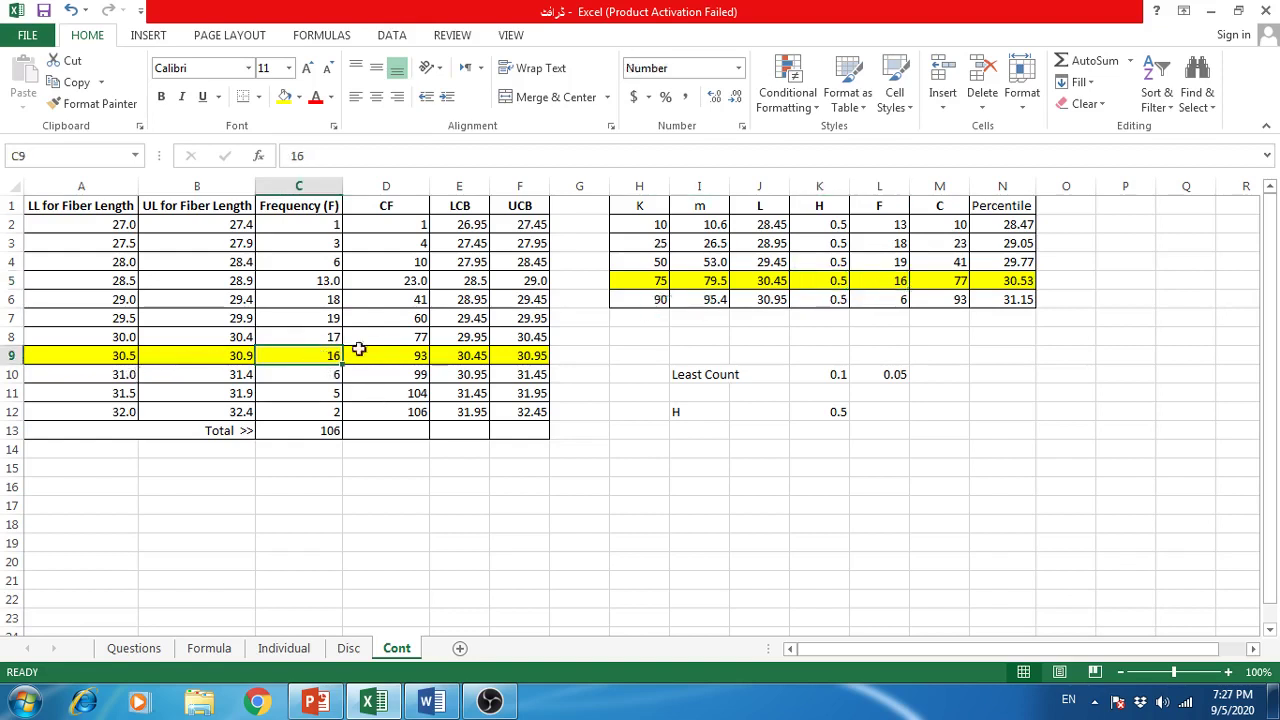
pyautogui.click(930, 282)
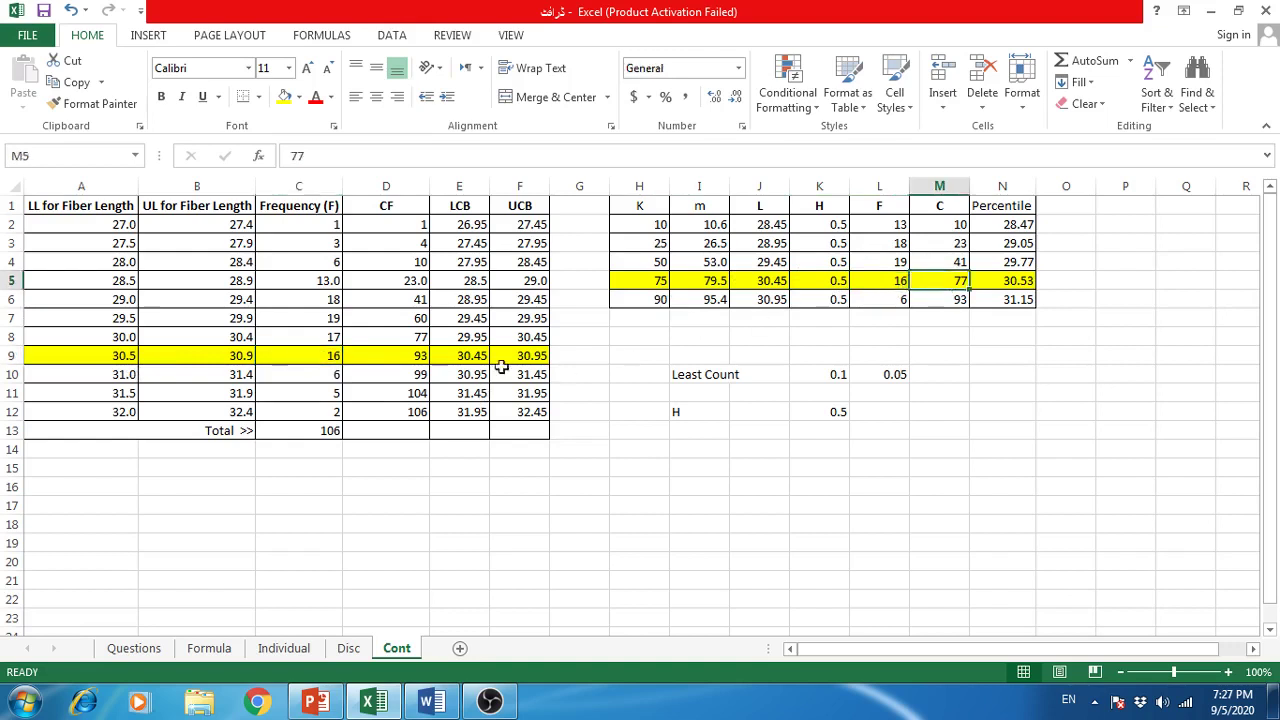
pyautogui.click(410, 335)
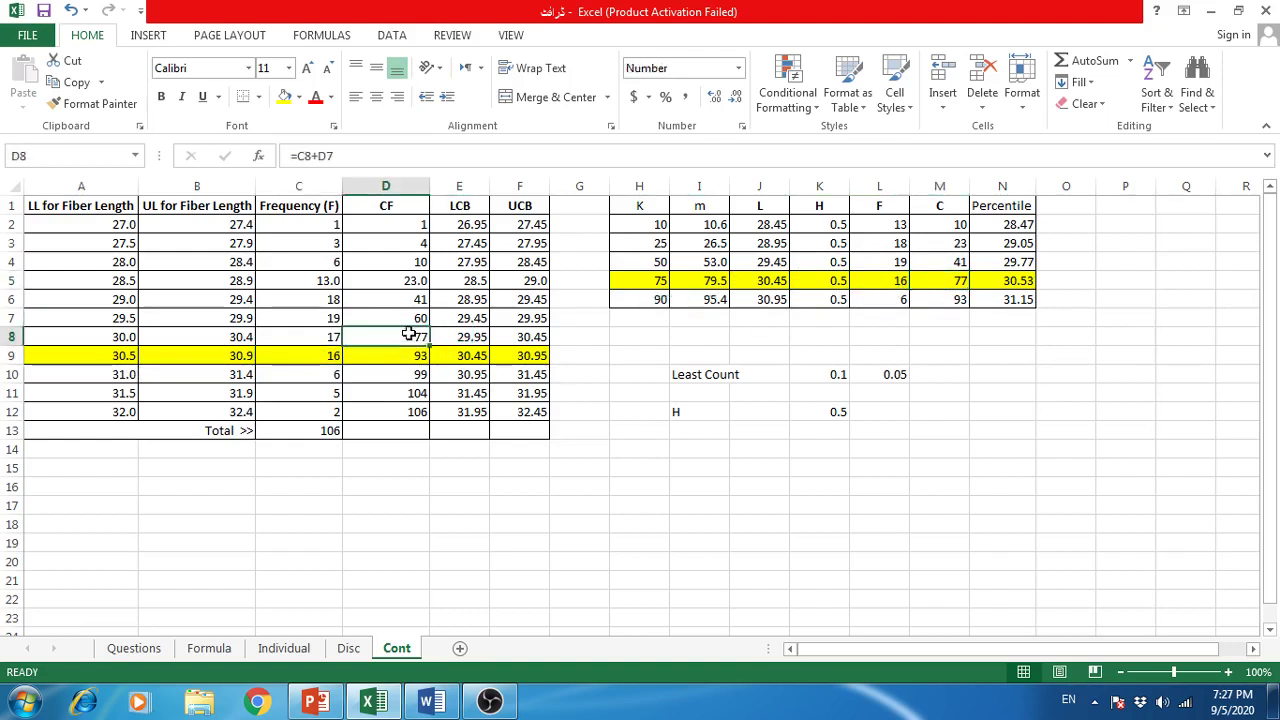
pyautogui.click(957, 281)
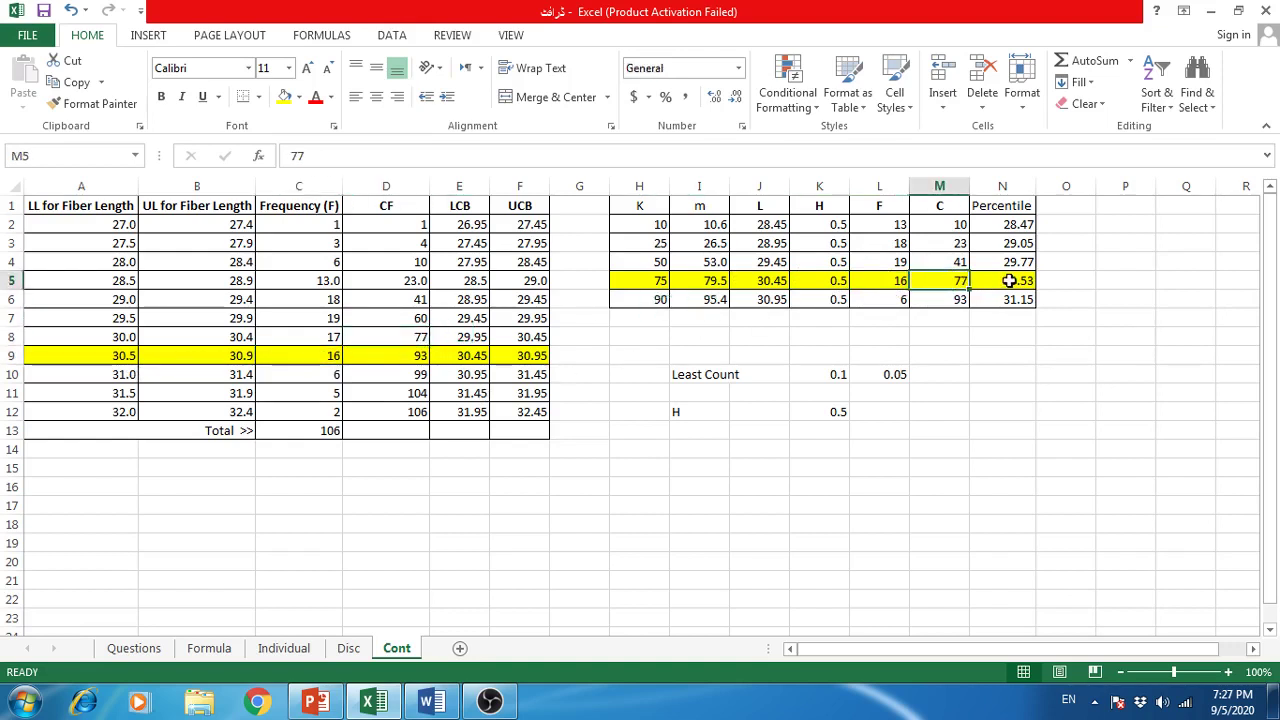
pyautogui.click(1012, 280)
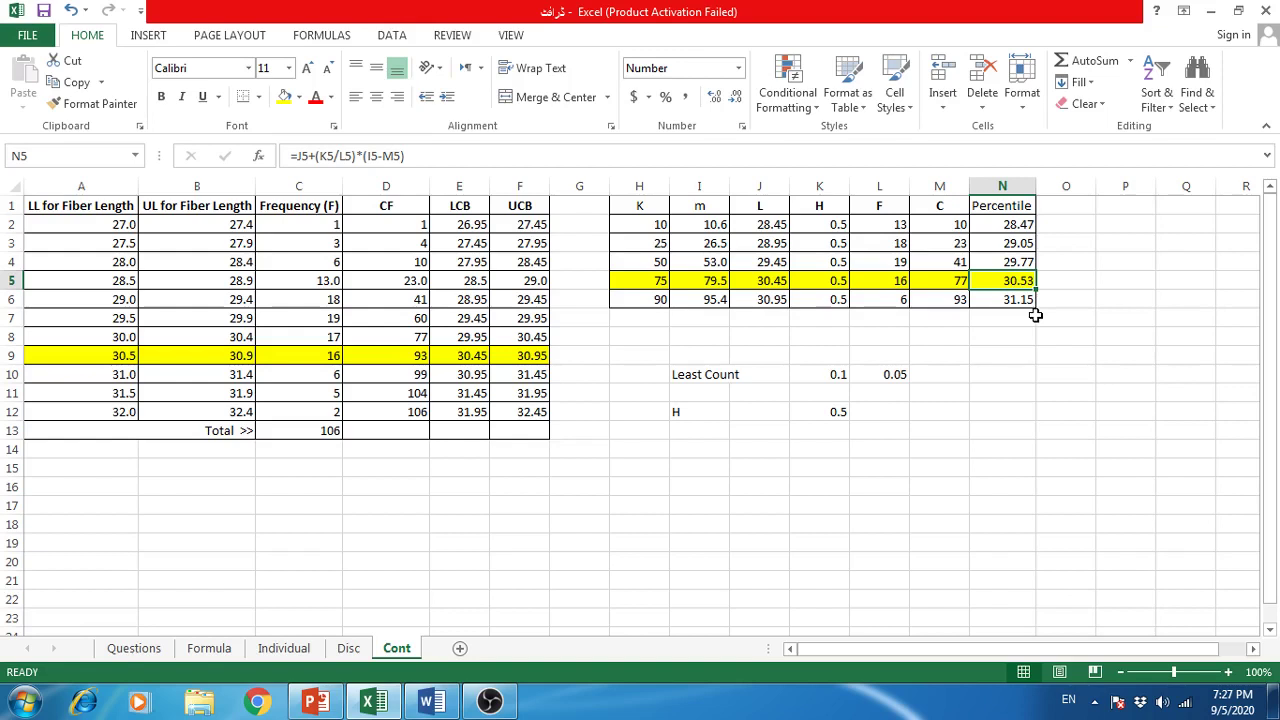
# Label the 10th percentile in O2 as P10
pyautogui.click(1066, 228)
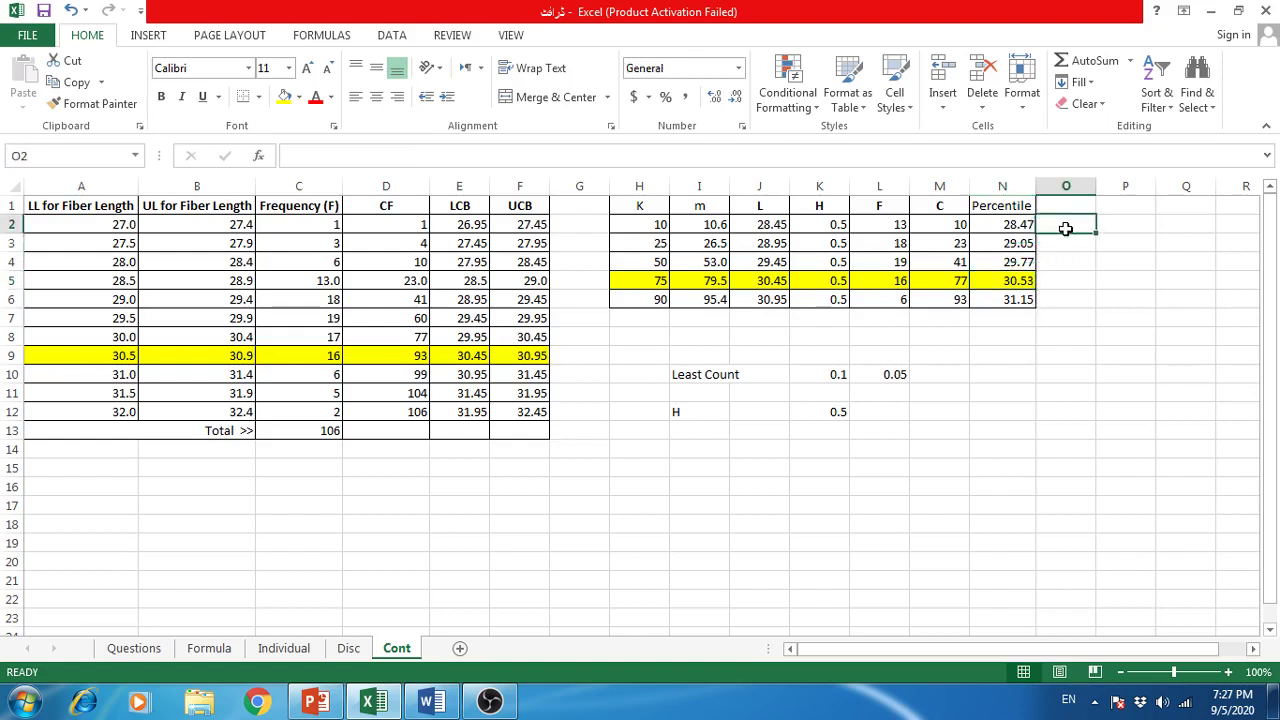
pyautogui.write('P')
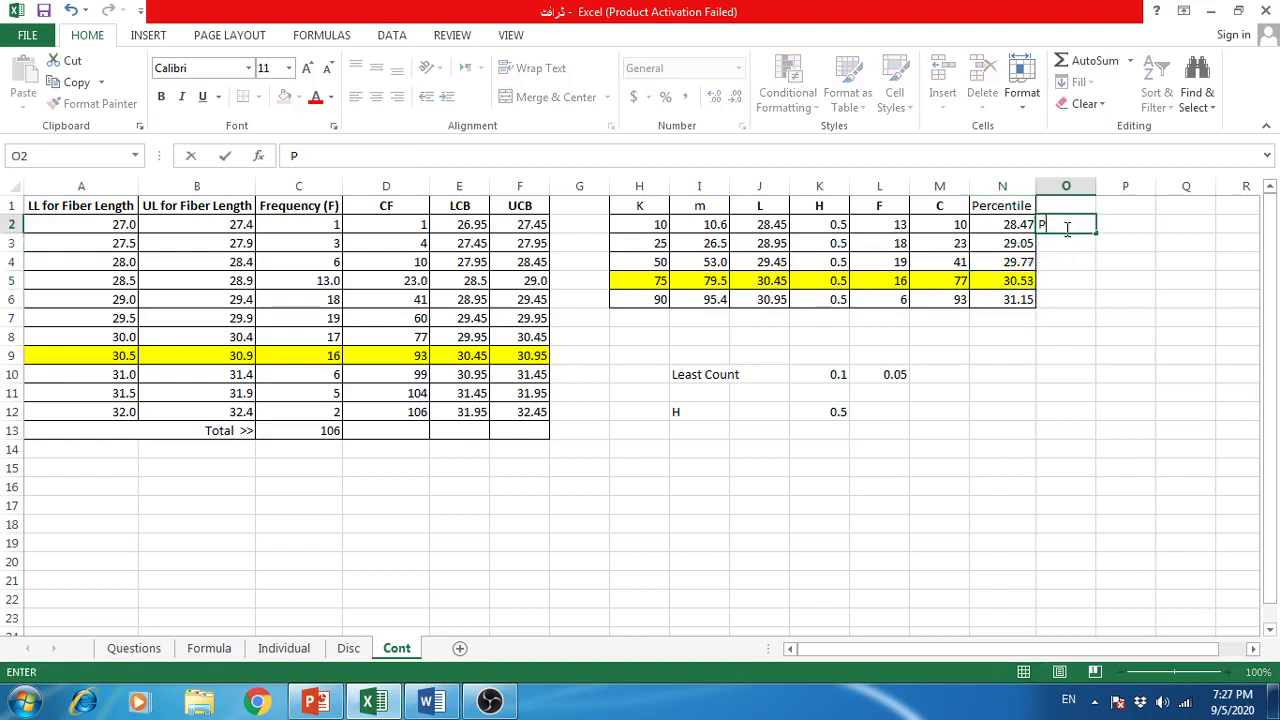
pyautogui.write('10')
pyautogui.press('Return')
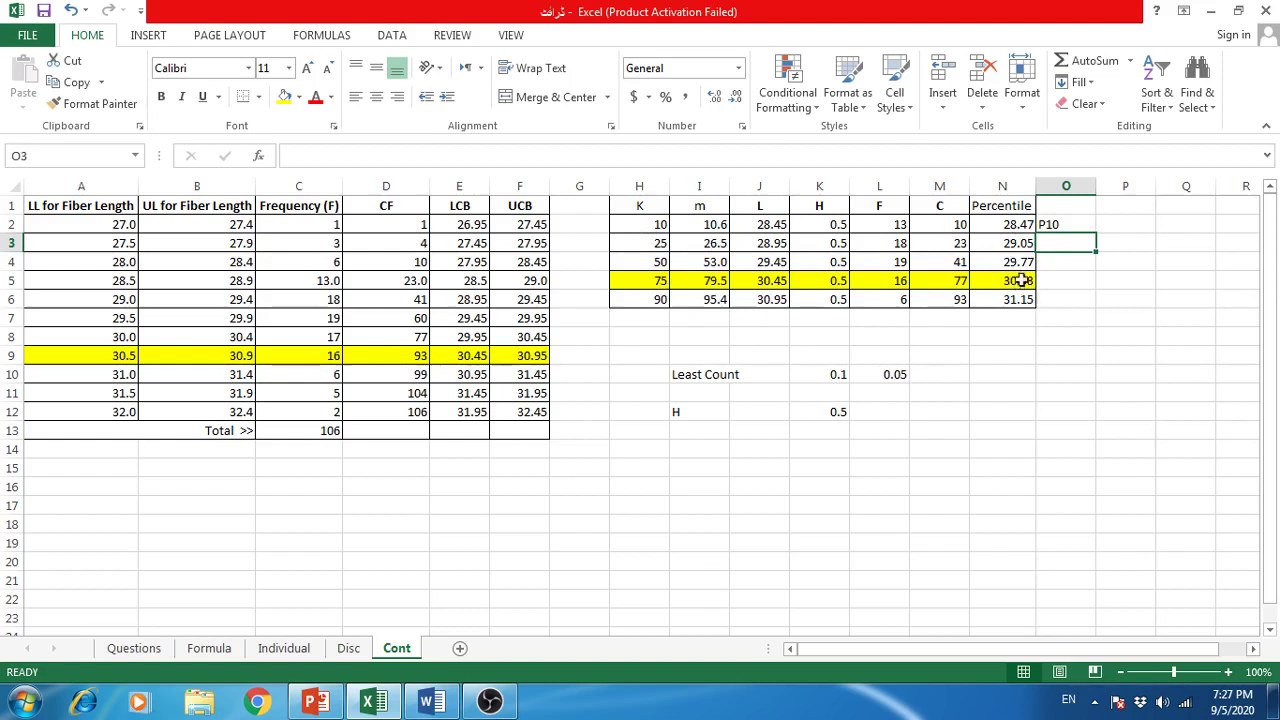
# Replace the label in O2 with D1 and label the 25th percentile in O3 as Q1
pyautogui.click(1060, 225)
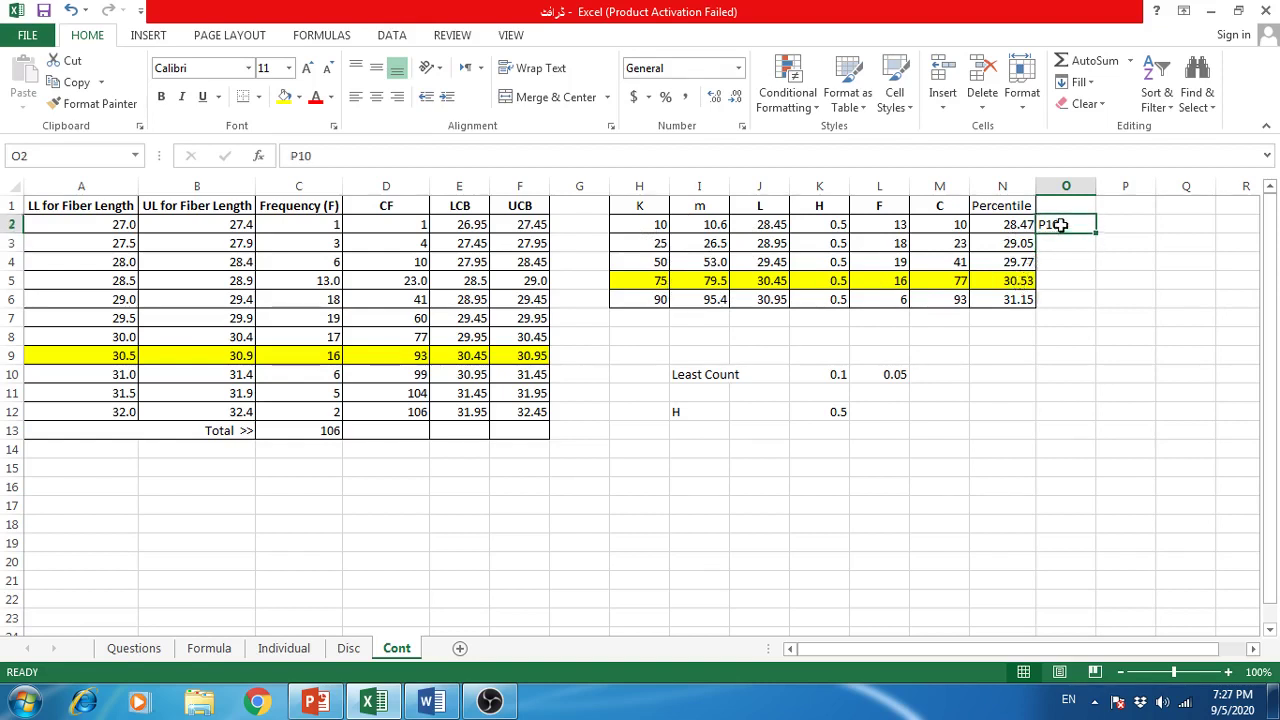
pyautogui.press('Delete')
pyautogui.write('D1')
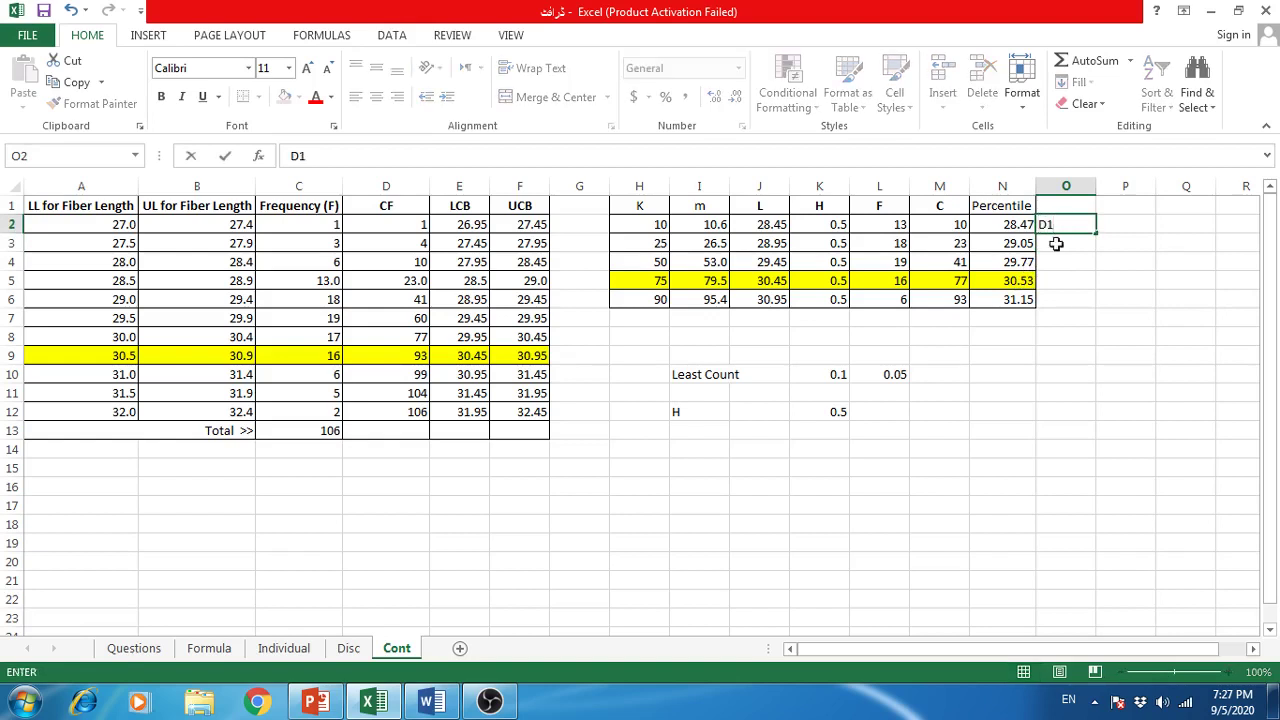
pyautogui.click(1056, 244)
pyautogui.write('Q1')
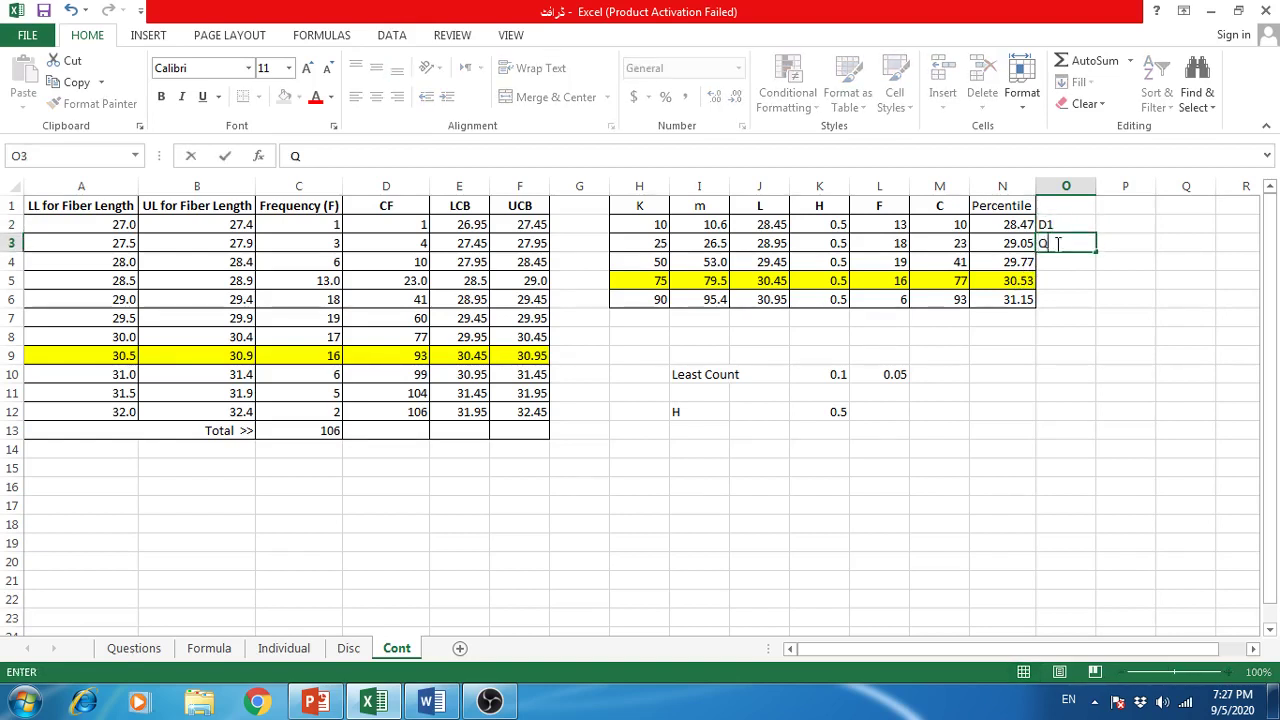
# Label the 50th, 75th and 90th percentiles in O4:O6 as Q2 = D5, Q3 and D9
pyautogui.click(1058, 262)
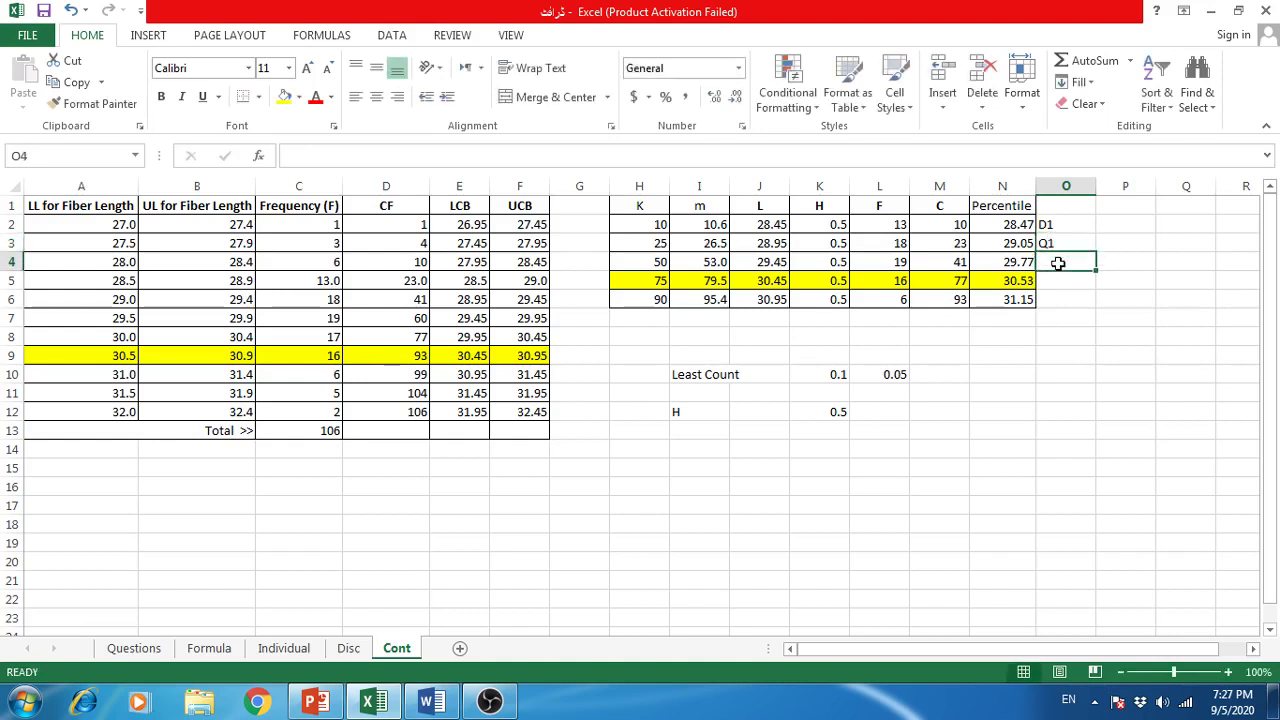
pyautogui.write('Q2 =')
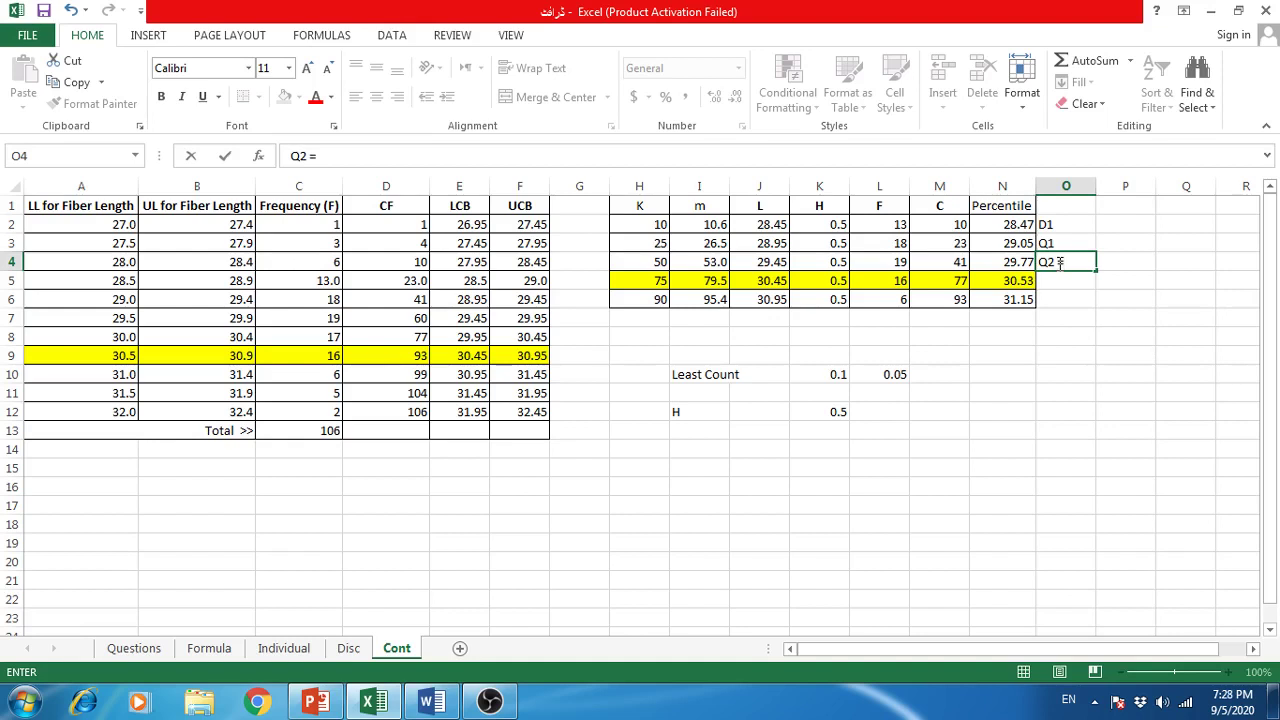
pyautogui.write('D5')
pyautogui.click(1058, 286)
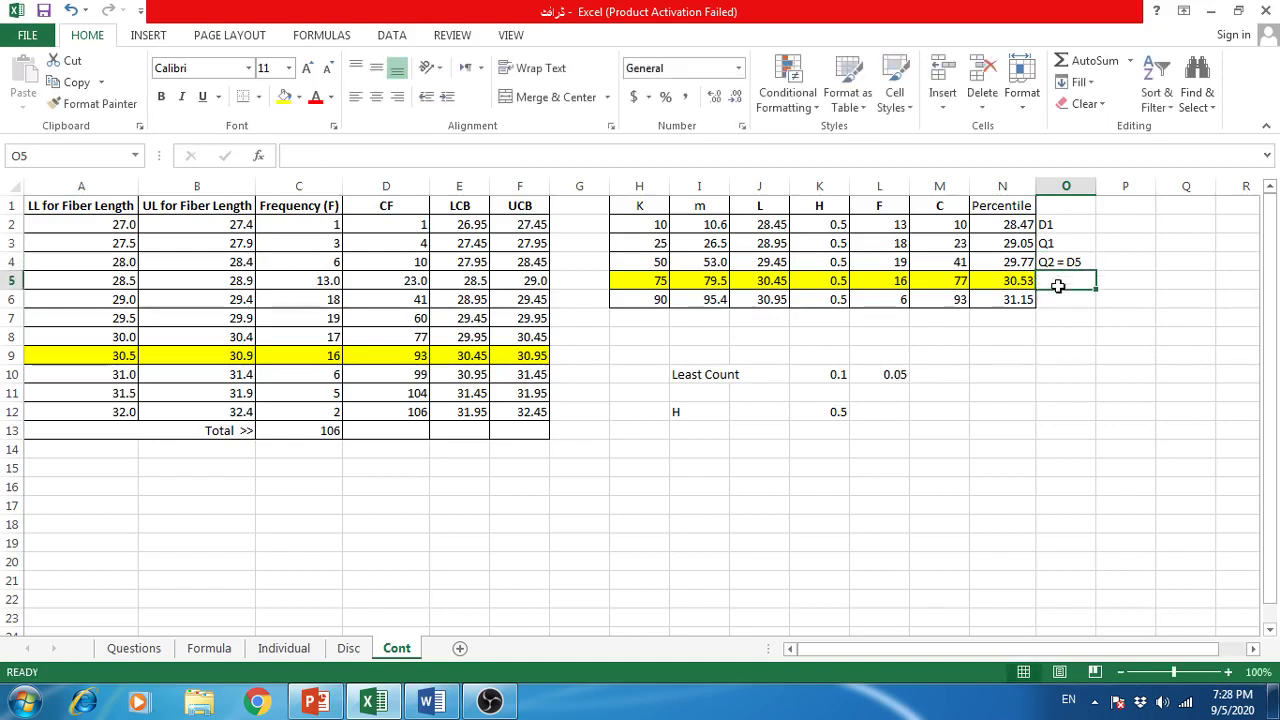
pyautogui.write('Q3')
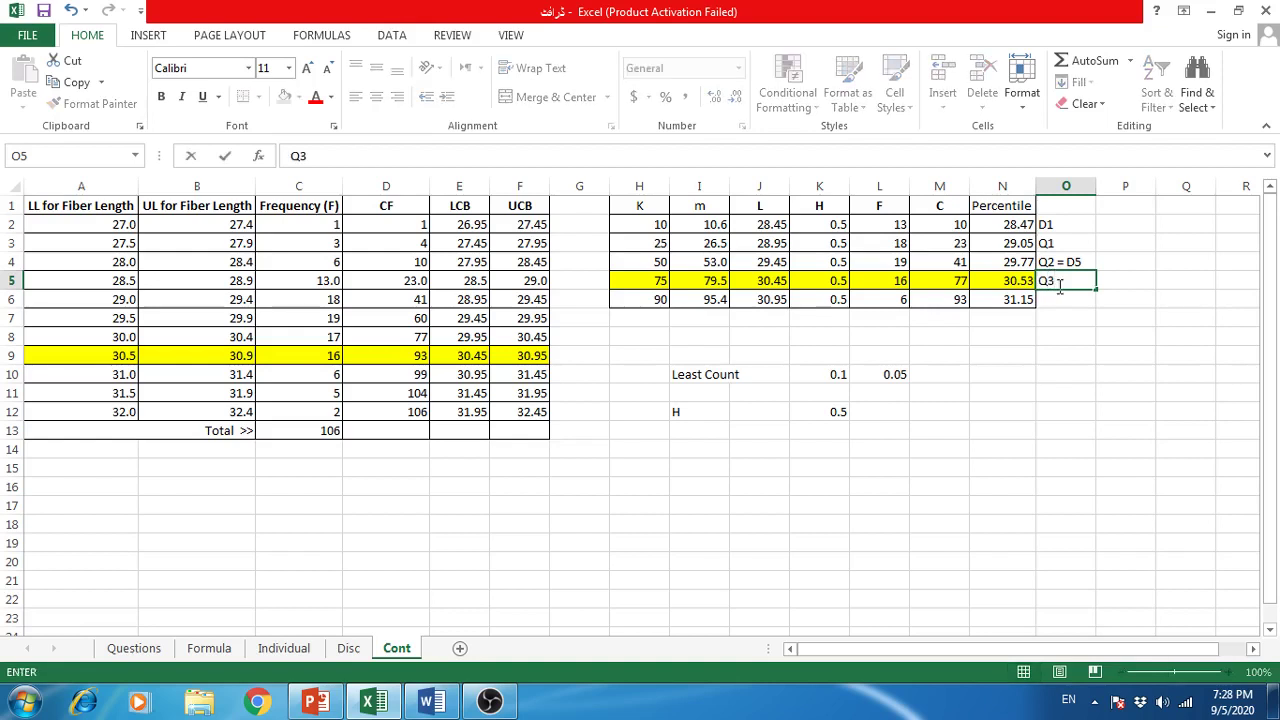
pyautogui.click(1056, 300)
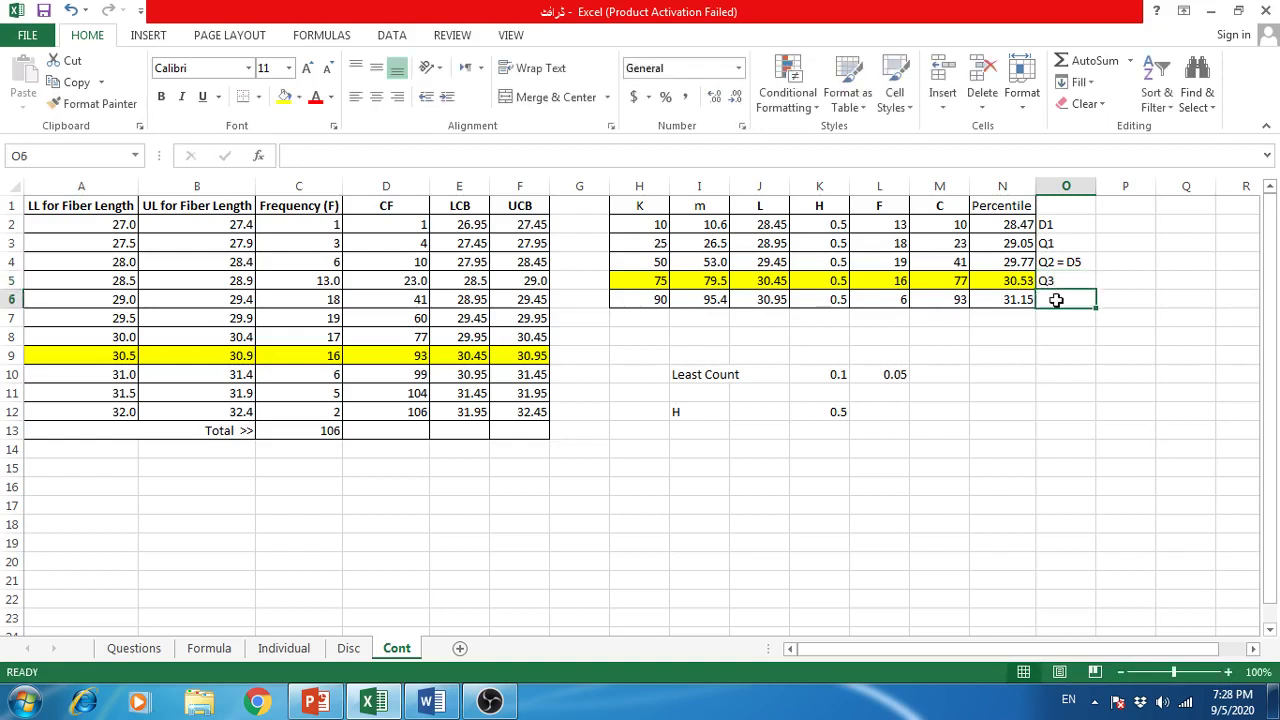
pyautogui.write('D1')
pyautogui.press('BackSpace')
pyautogui.write('9')
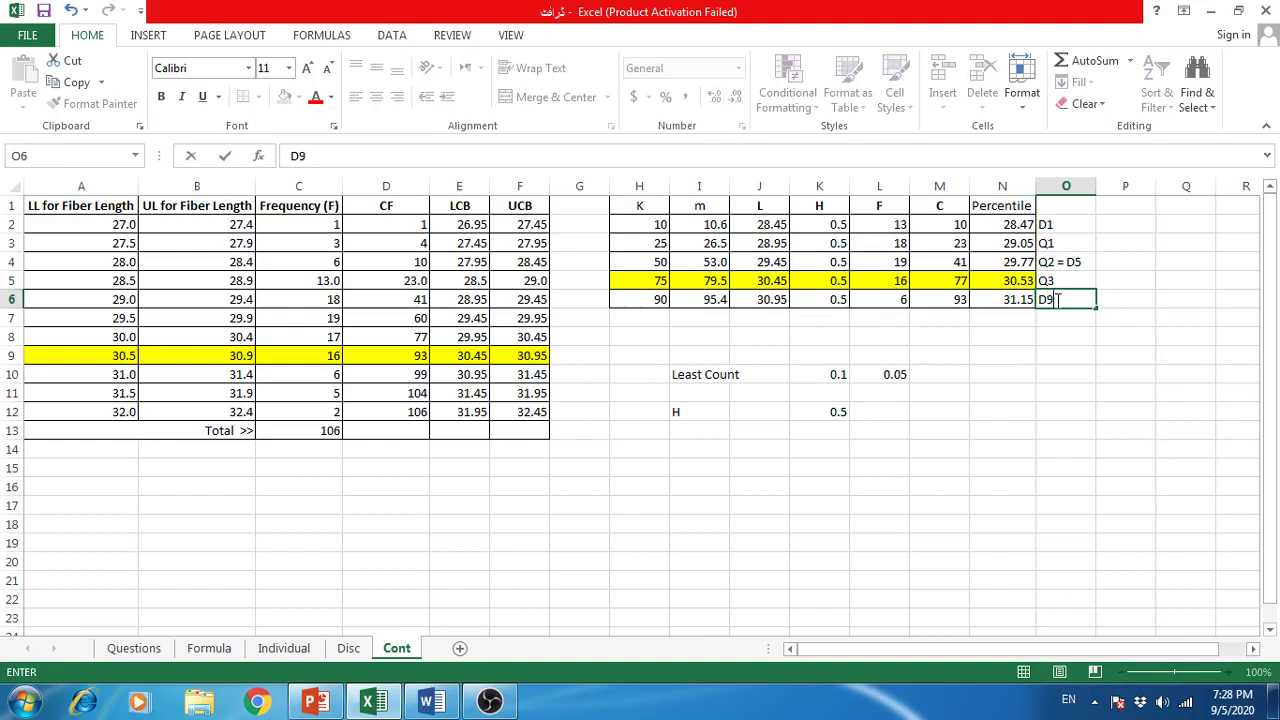
pyautogui.press('Tab')
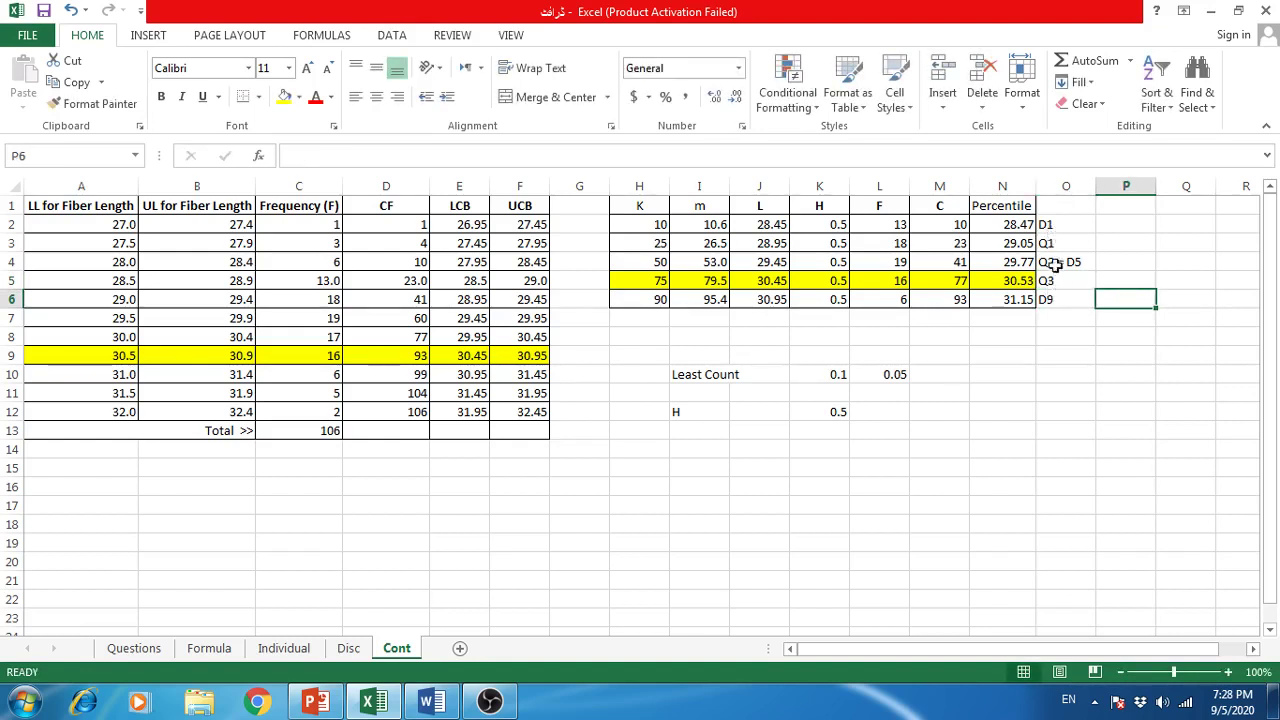
# Clear the labels in column O and the Least Count and H notes in I9:M15
pyautogui.click(1065, 185)
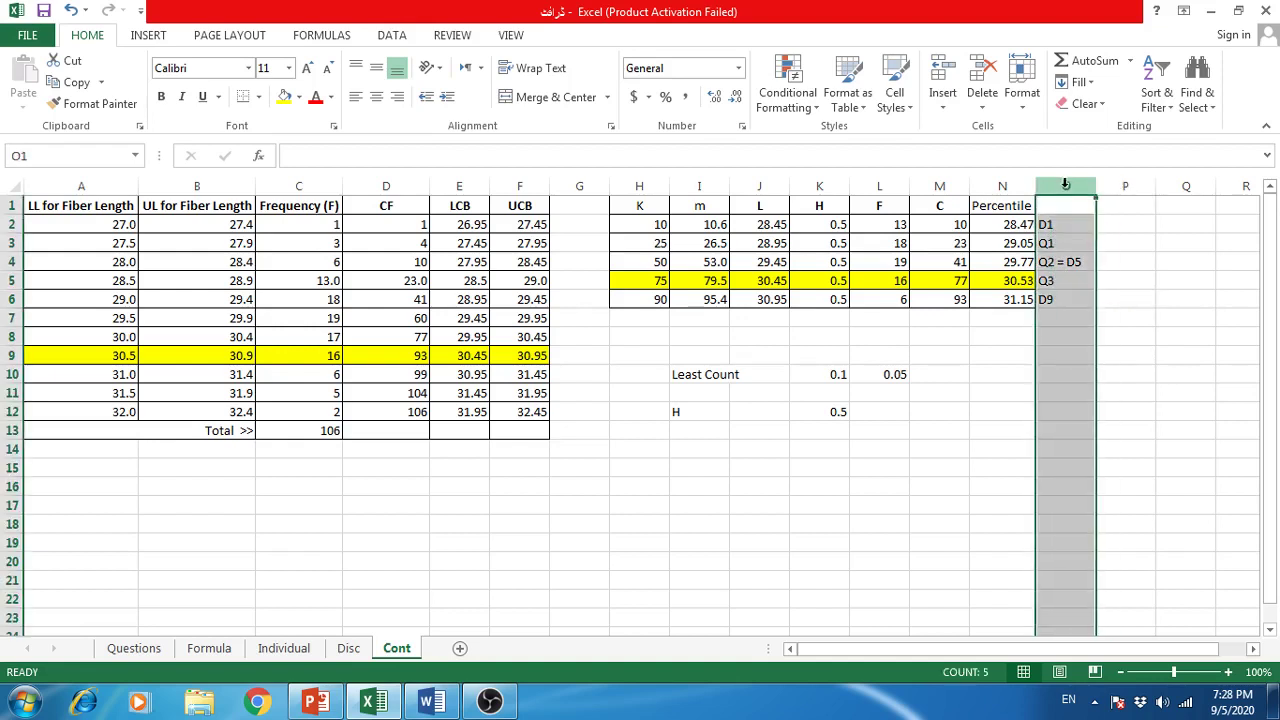
pyautogui.press('Delete')
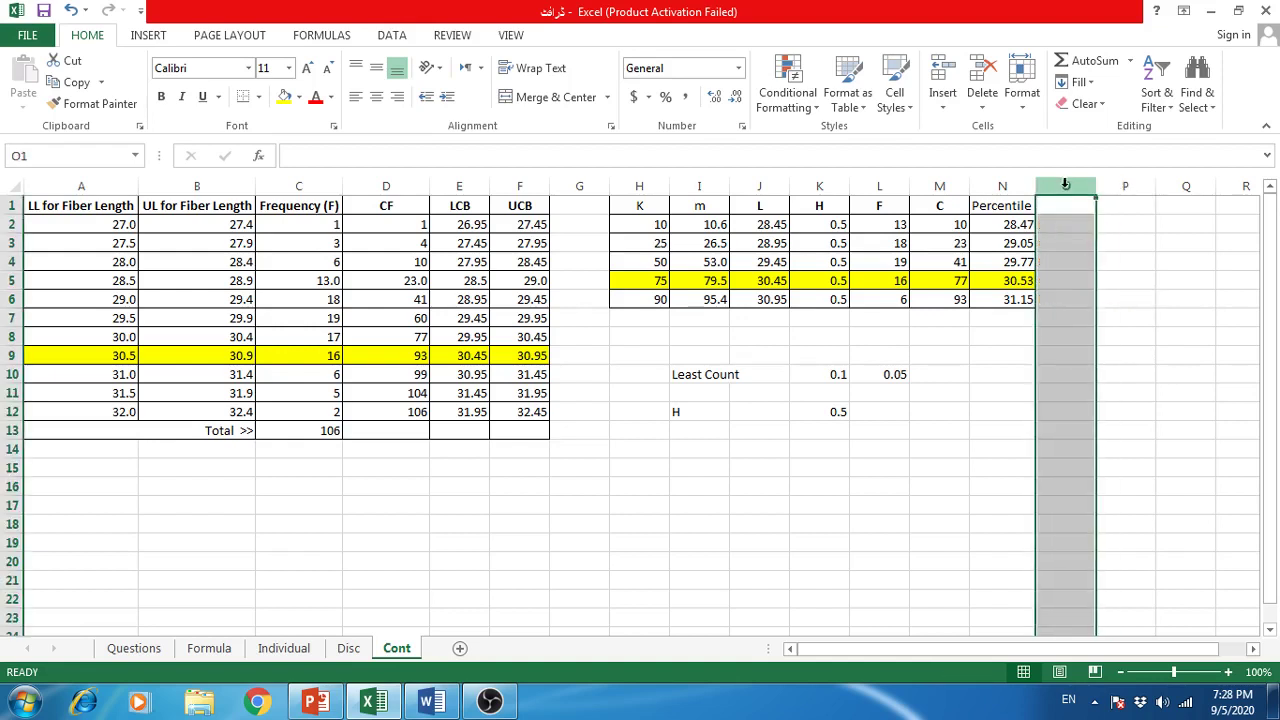
pyautogui.click(978, 332)
pyautogui.moveTo(675, 349); pyautogui.dragTo(924, 463)
pyautogui.press('Delete')
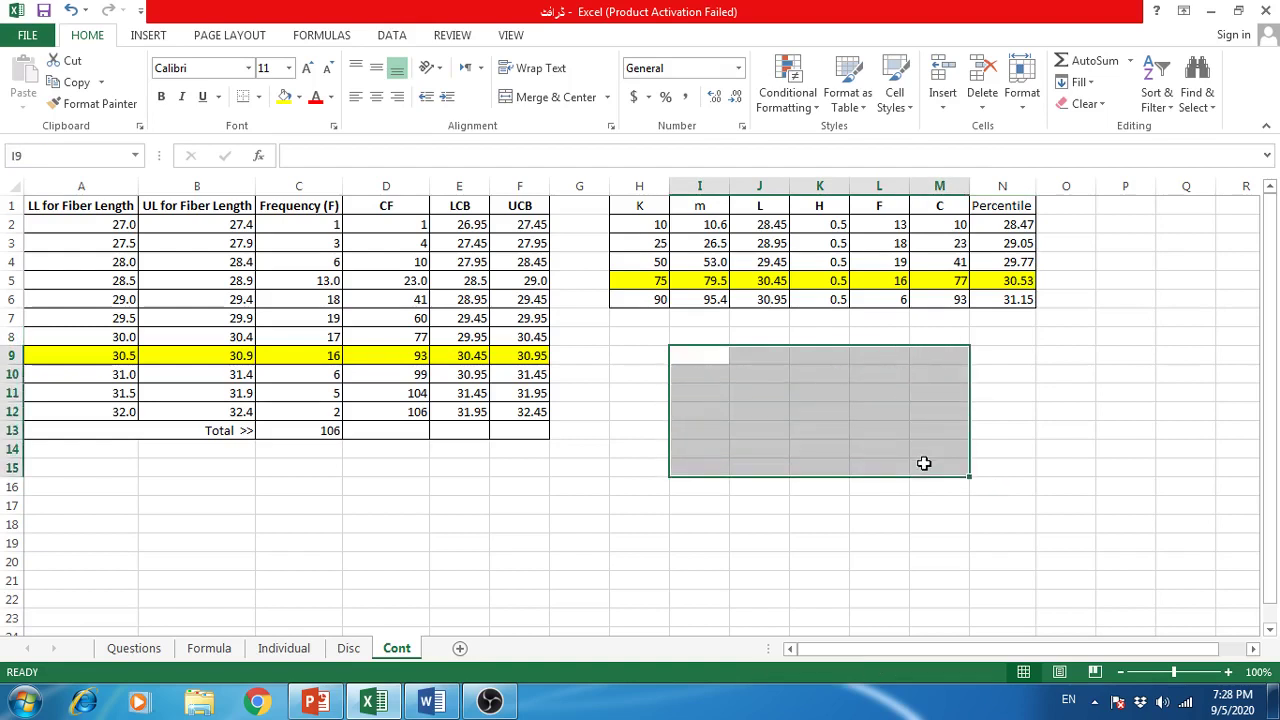
pyautogui.click(710, 358)
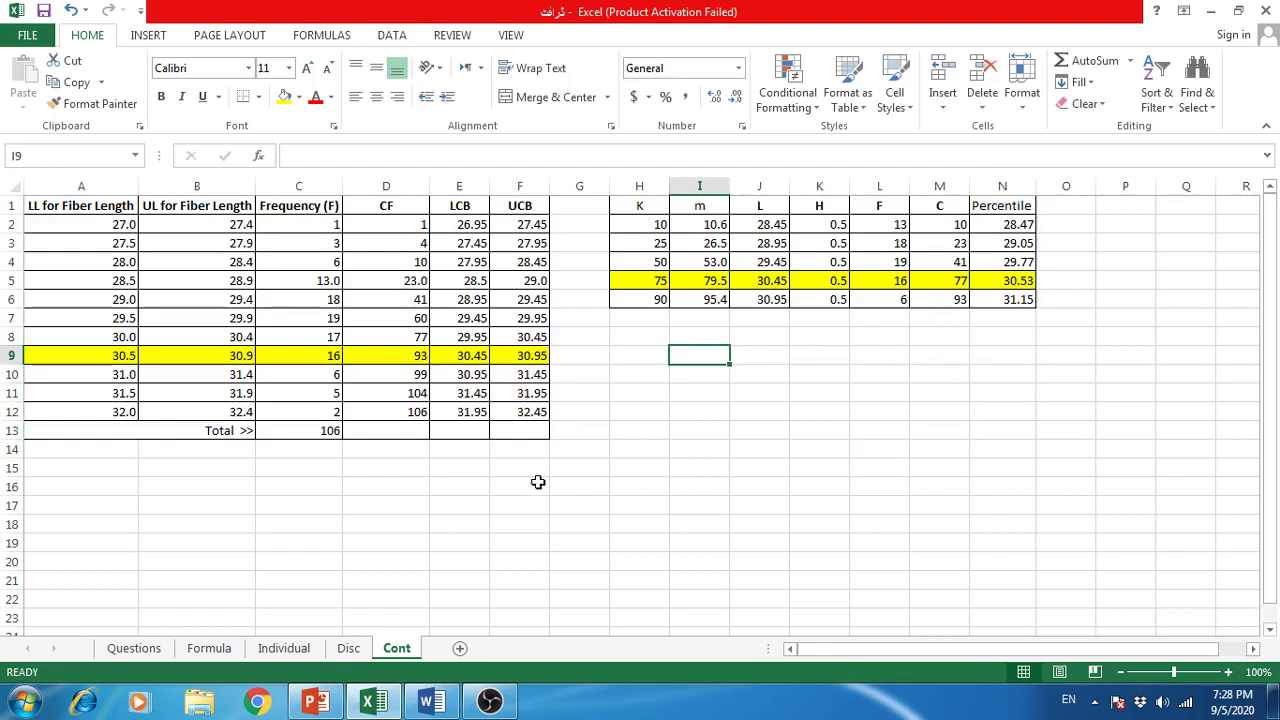
# Switch to the Word document and read the individual observations example through to the computations for integer values of index m
pyautogui.click(446, 702)
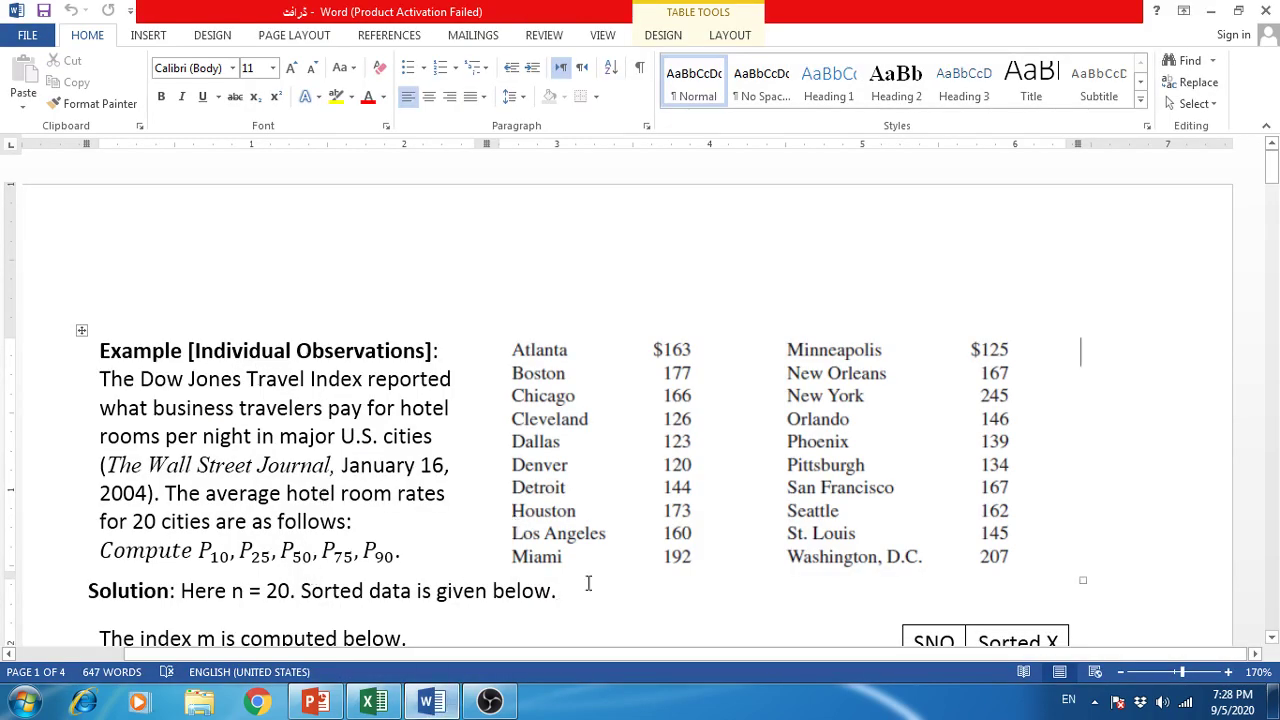
pyautogui.moveTo(1272, 640); pyautogui.dragTo(1272, 640)
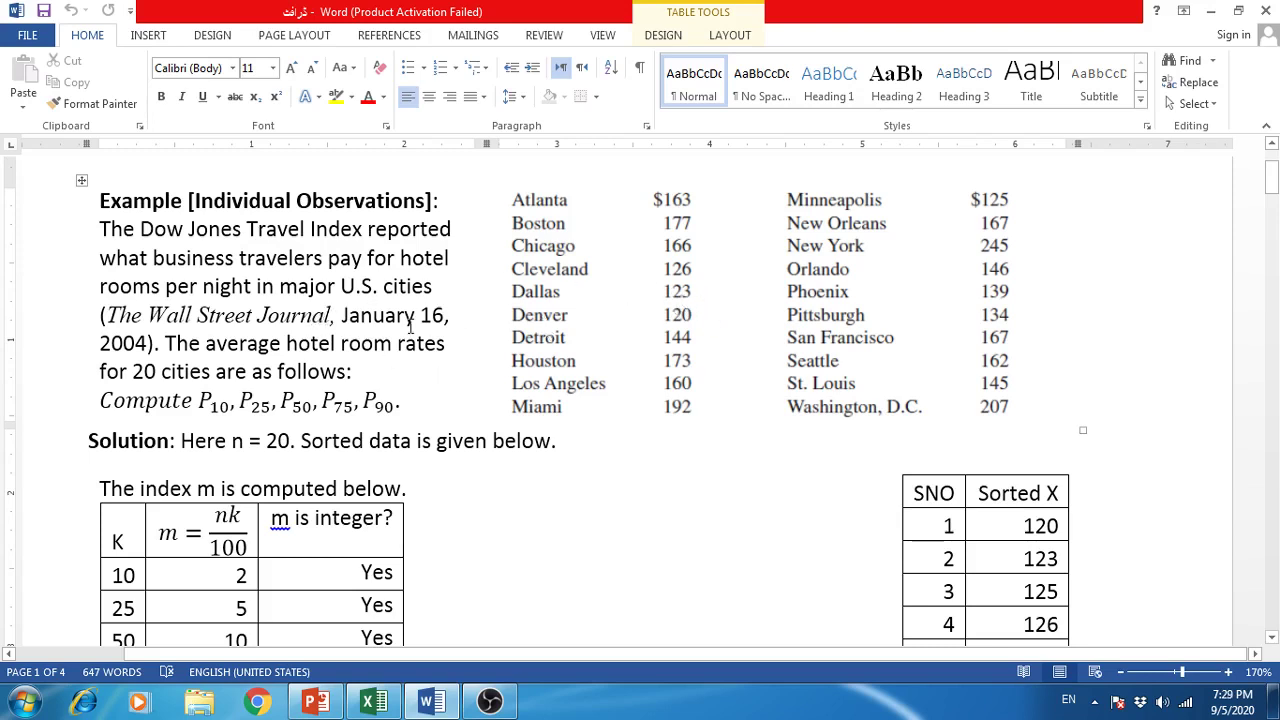
pyautogui.click(1272, 640)
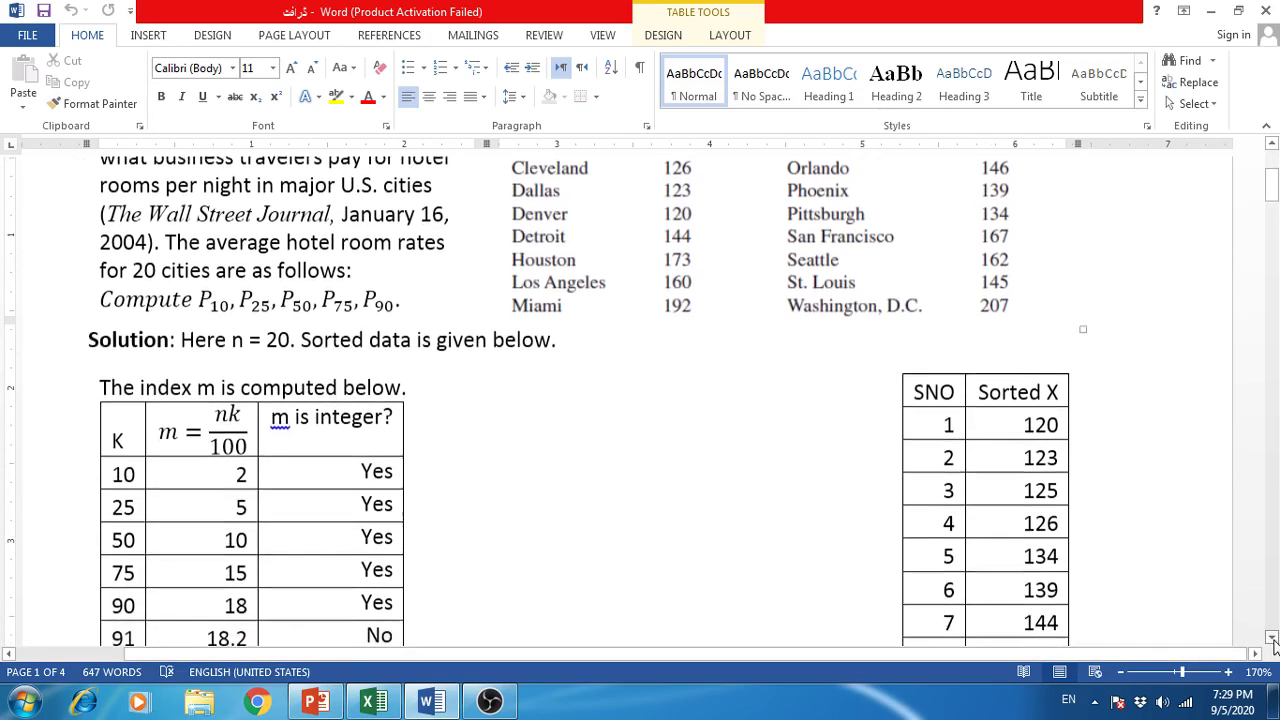
pyautogui.scroll(-3, 1104, 588)
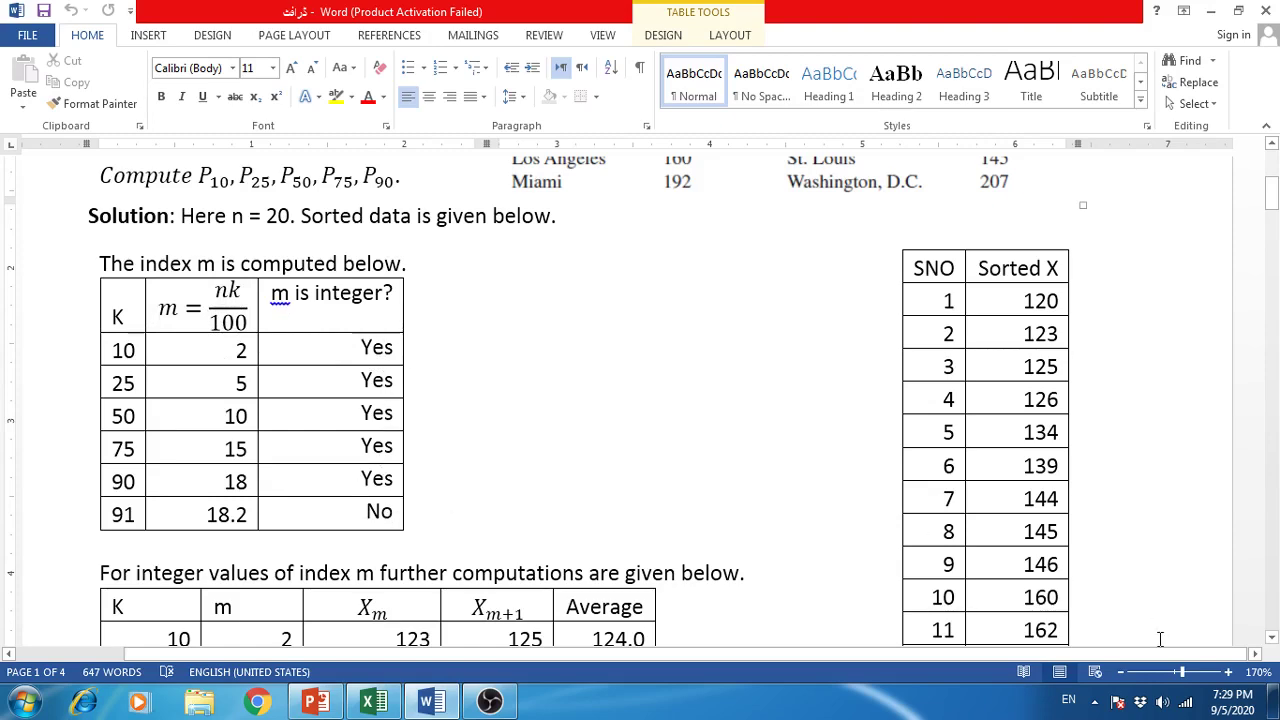
pyautogui.click(1271, 638)
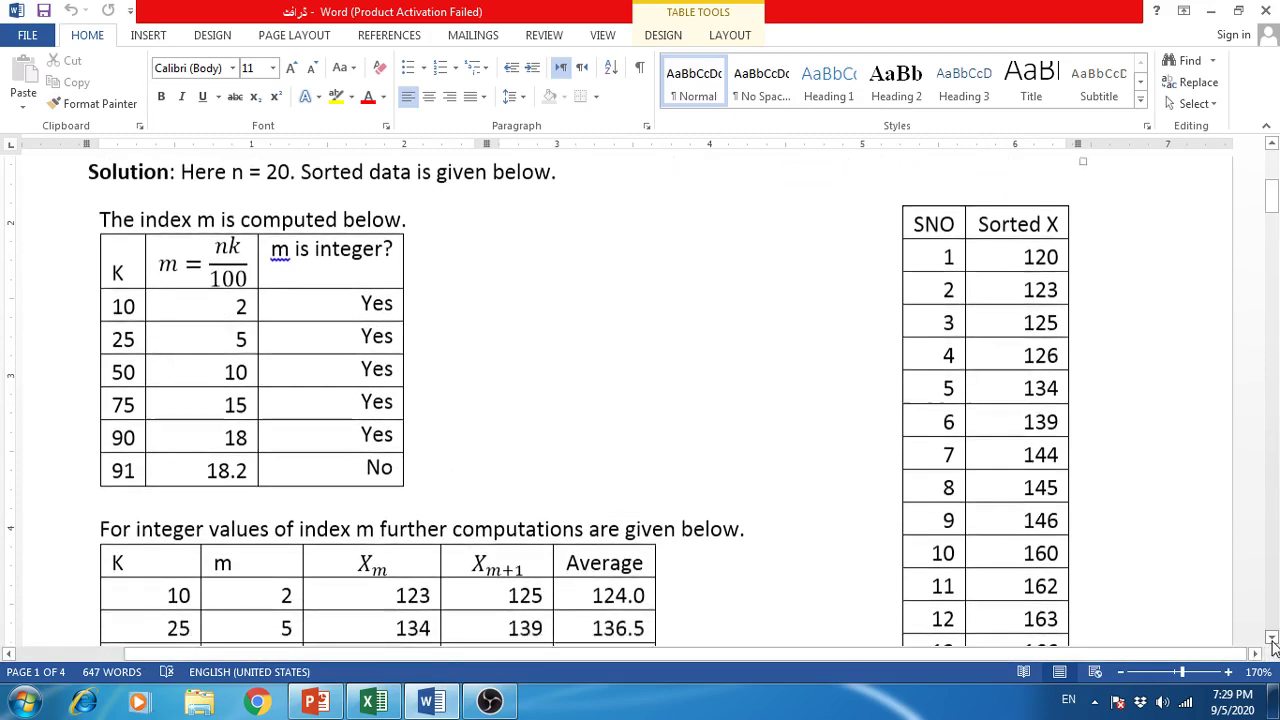
pyautogui.scroll(-3, 1273, 645)
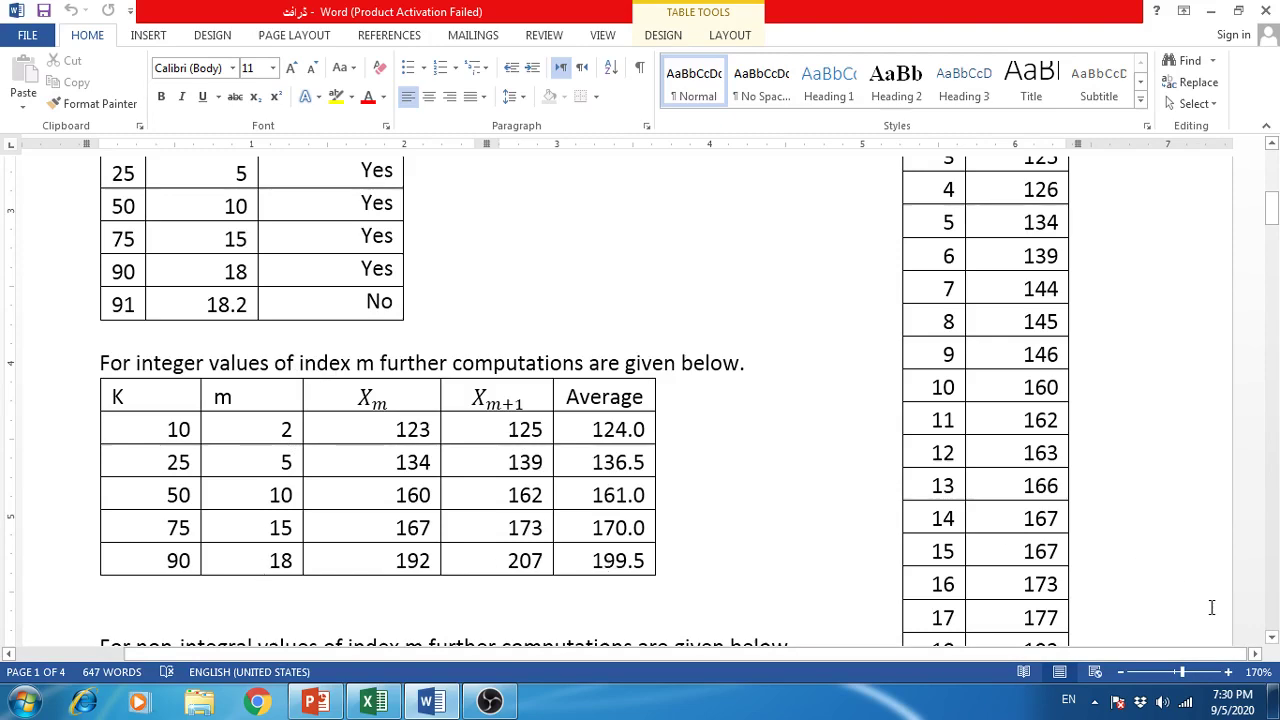
# Read the computation for non-integral values of index m and the discrete newspaper readership example with its solution tables
pyautogui.click(1272, 638)
pyautogui.scroll(-4, 1272, 638)
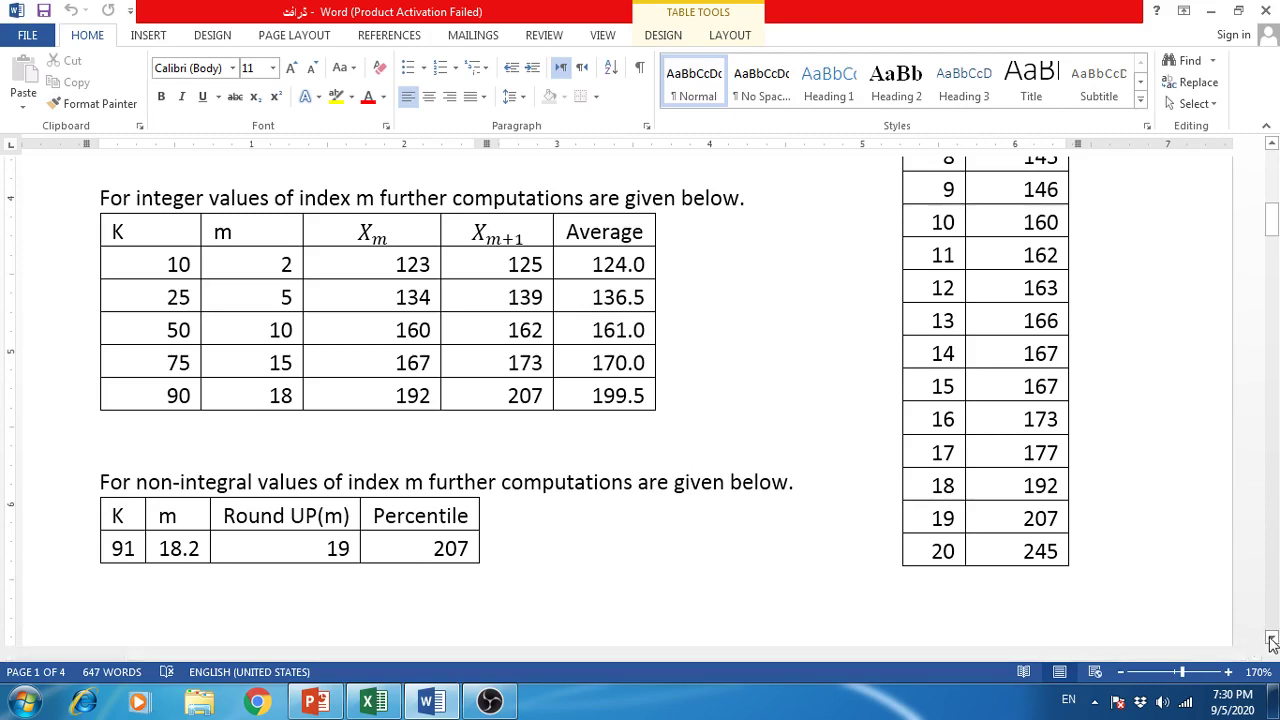
pyautogui.click(1271, 641)
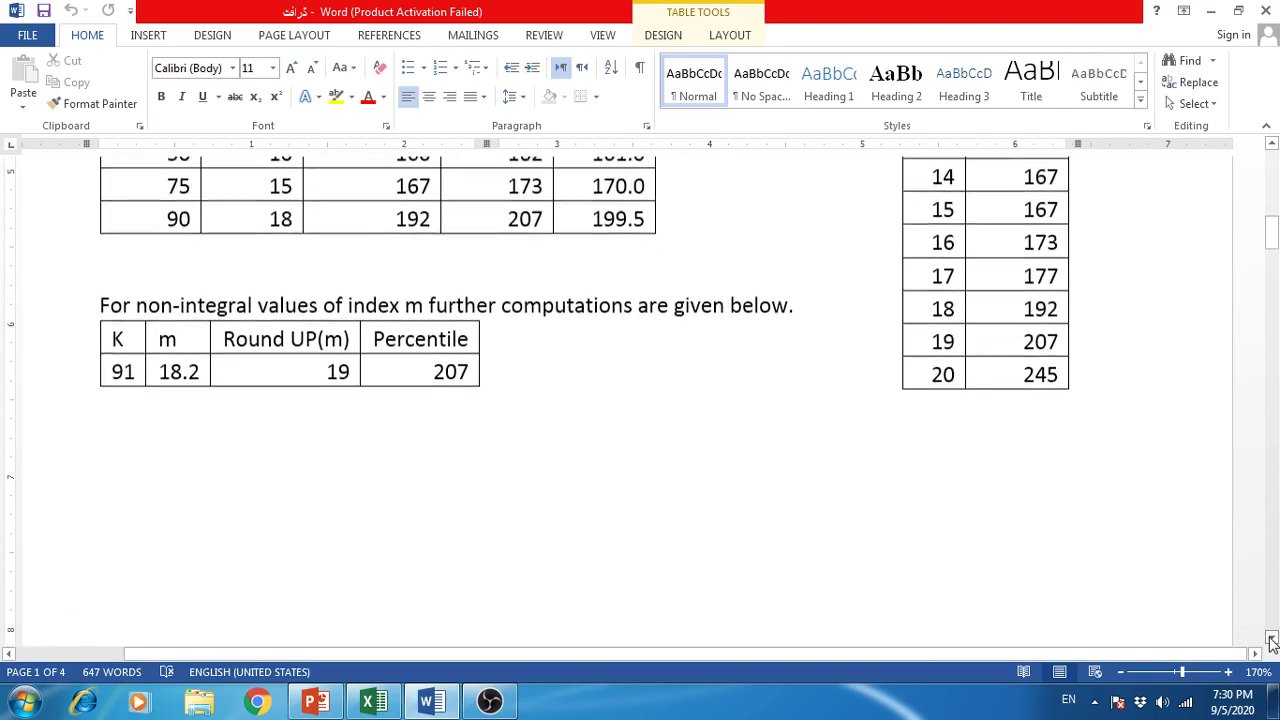
pyautogui.moveTo(1271, 641); pyautogui.dragTo(1268, 641)
pyautogui.click(1271, 641)
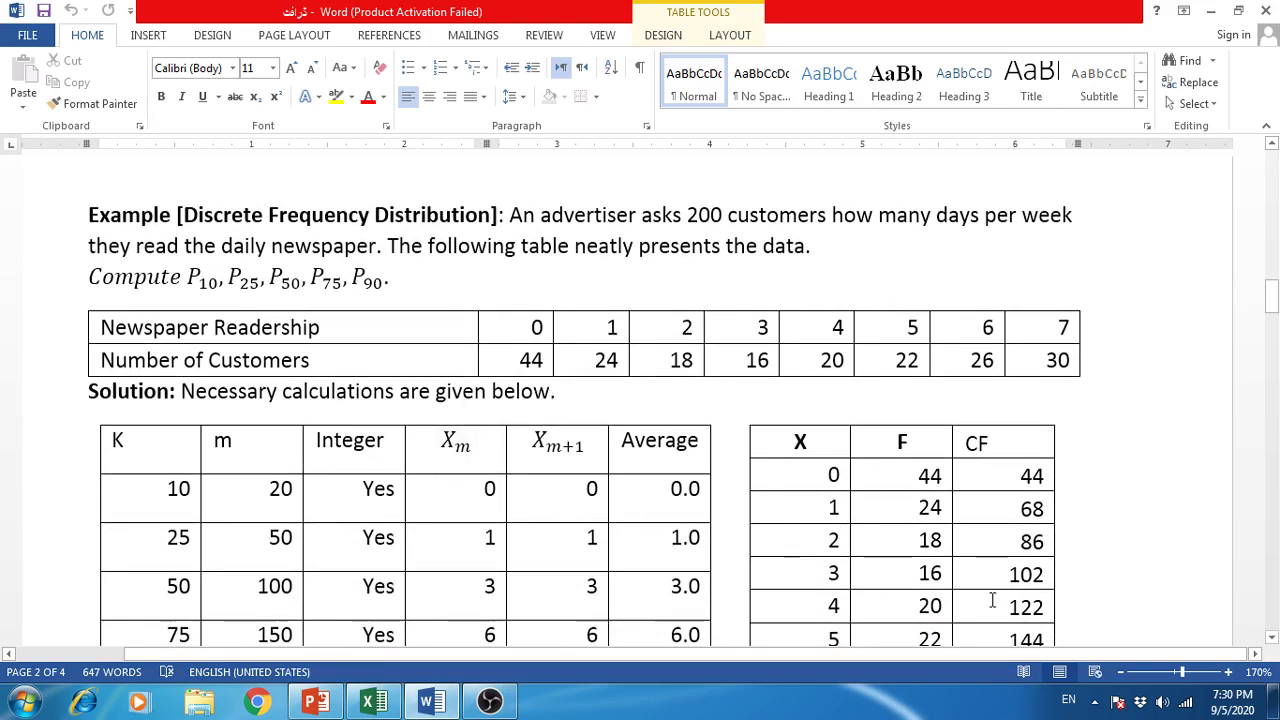
pyautogui.click(1272, 638)
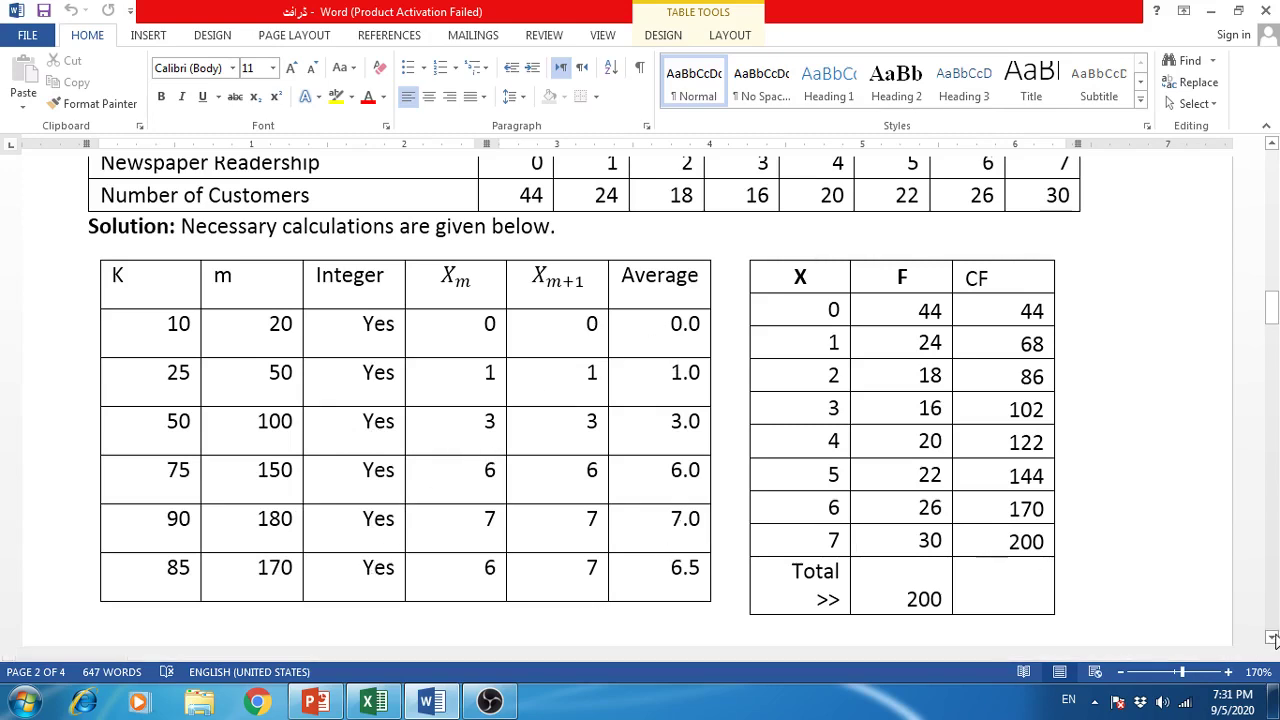
pyautogui.moveTo(1273, 639); pyautogui.dragTo(1273, 639)
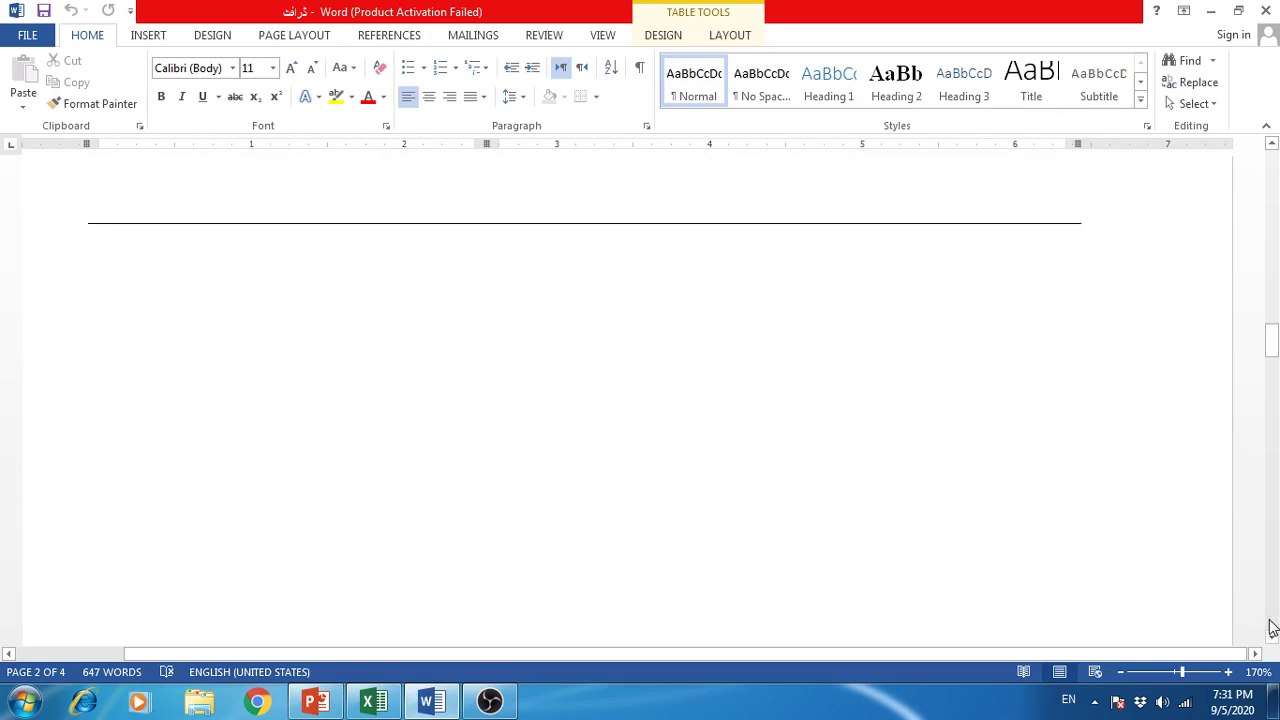
# Read the continuous frequency distribution example on fiber length, from the class boundaries table through to the percentile table
pyautogui.scroll(-2, 1273, 627)
pyautogui.scroll(-3, 1273, 627)
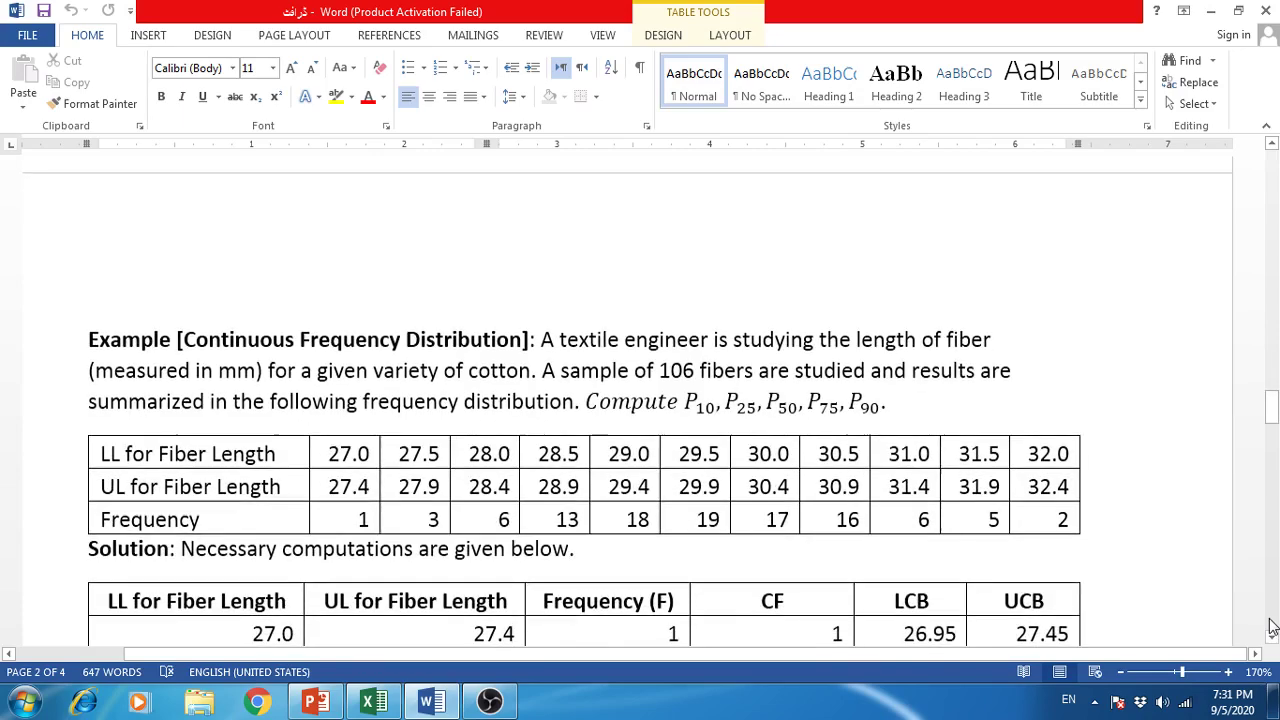
pyautogui.moveTo(1273, 639); pyautogui.dragTo(1273, 640)
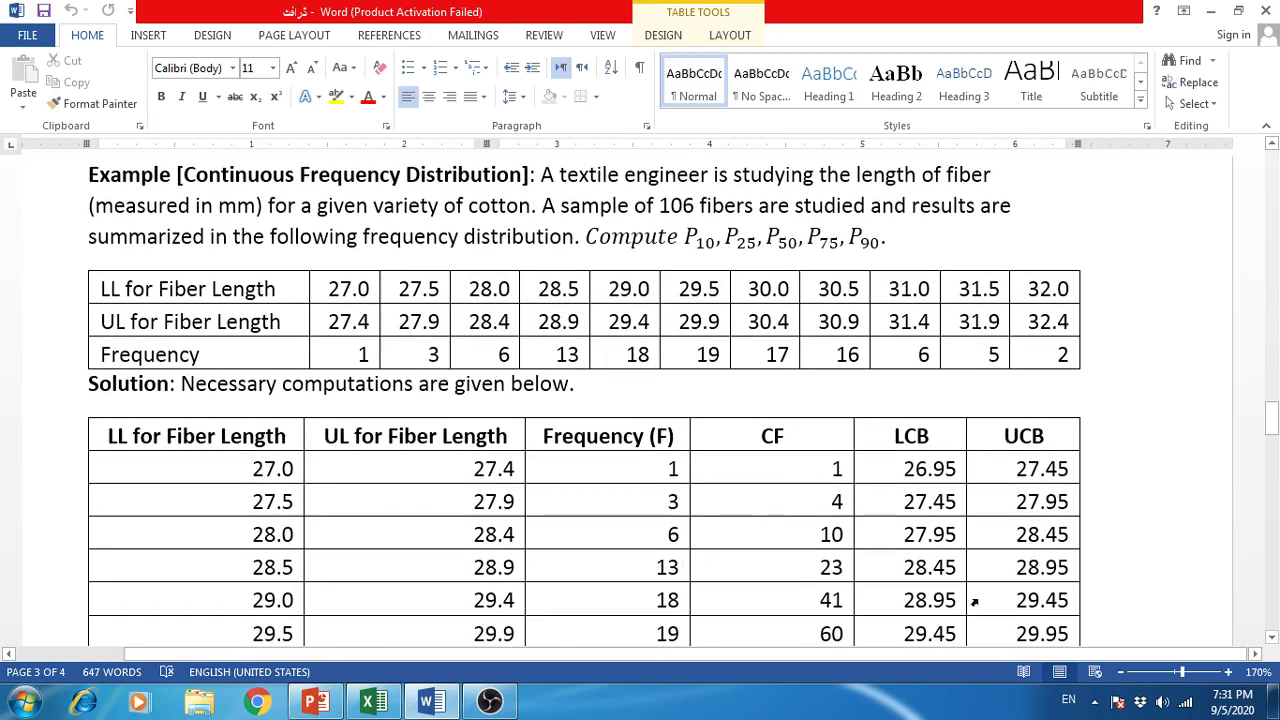
pyautogui.click(1272, 637)
pyautogui.moveTo(1272, 637); pyautogui.dragTo(1272, 637)
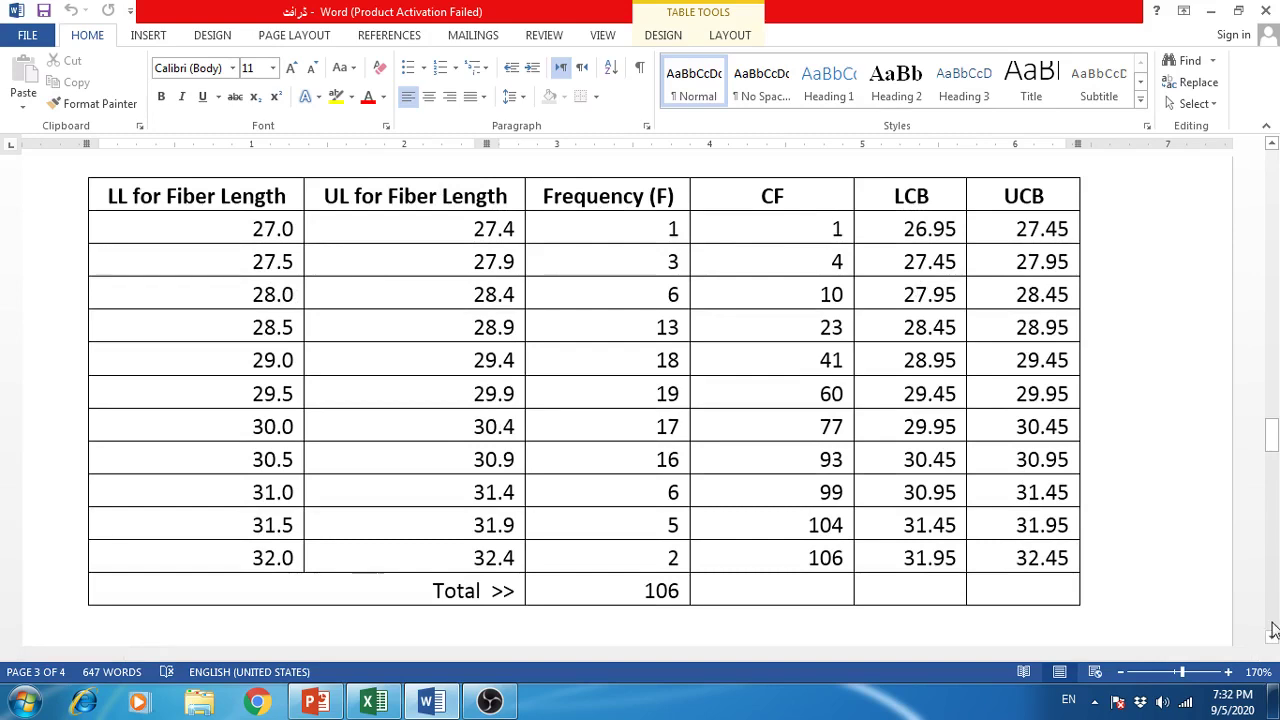
pyautogui.click(1274, 630)
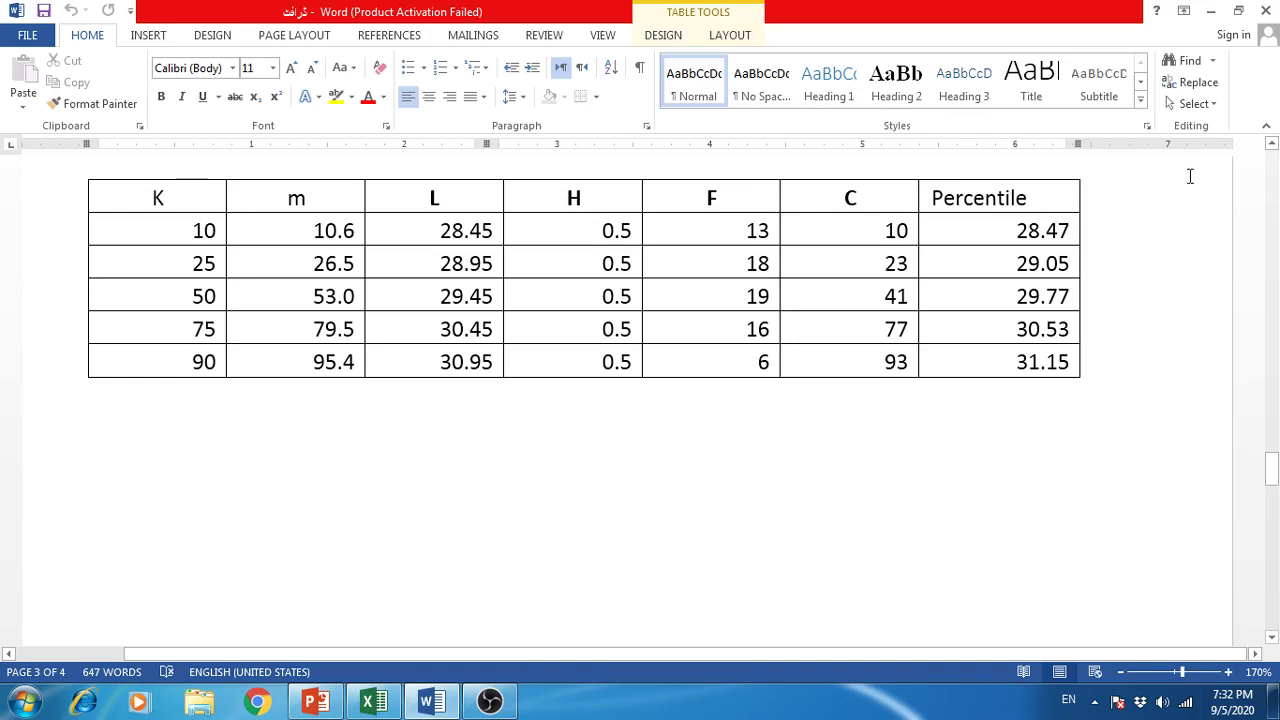
# Minimize the Word document and the Excel workbook to show the desktop
pyautogui.click(1210, 18)
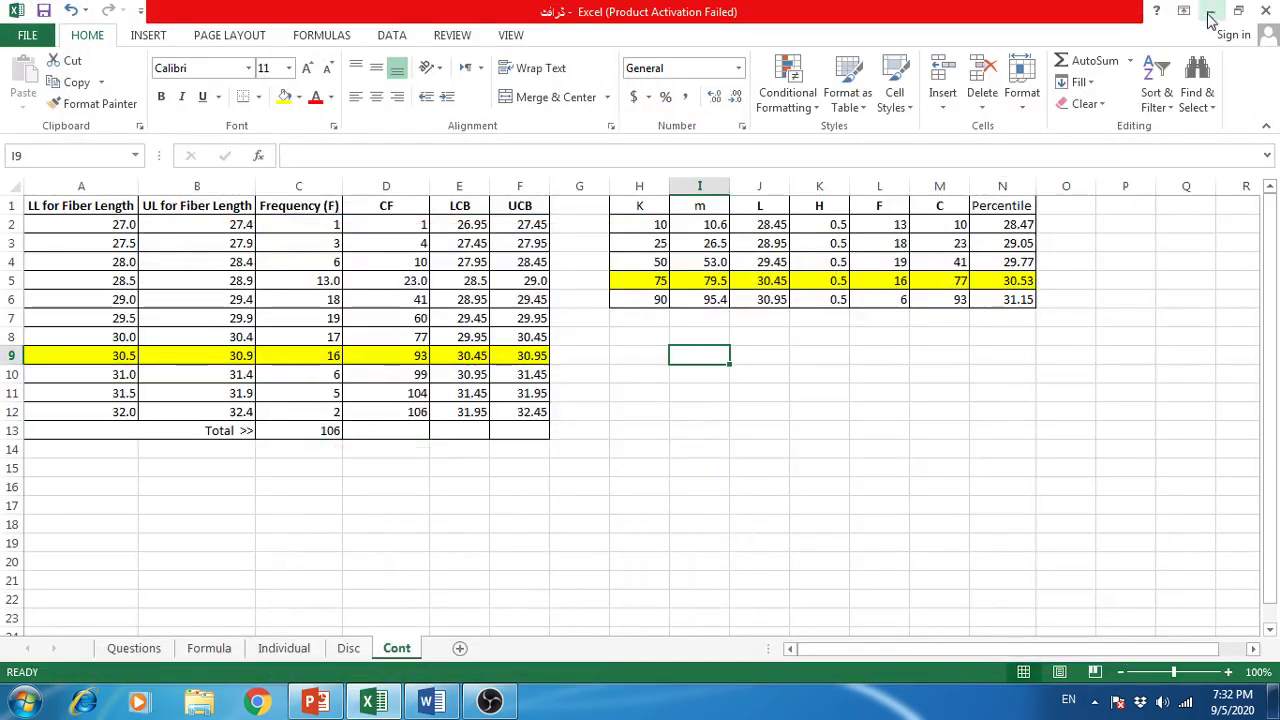
pyautogui.click(1210, 14)
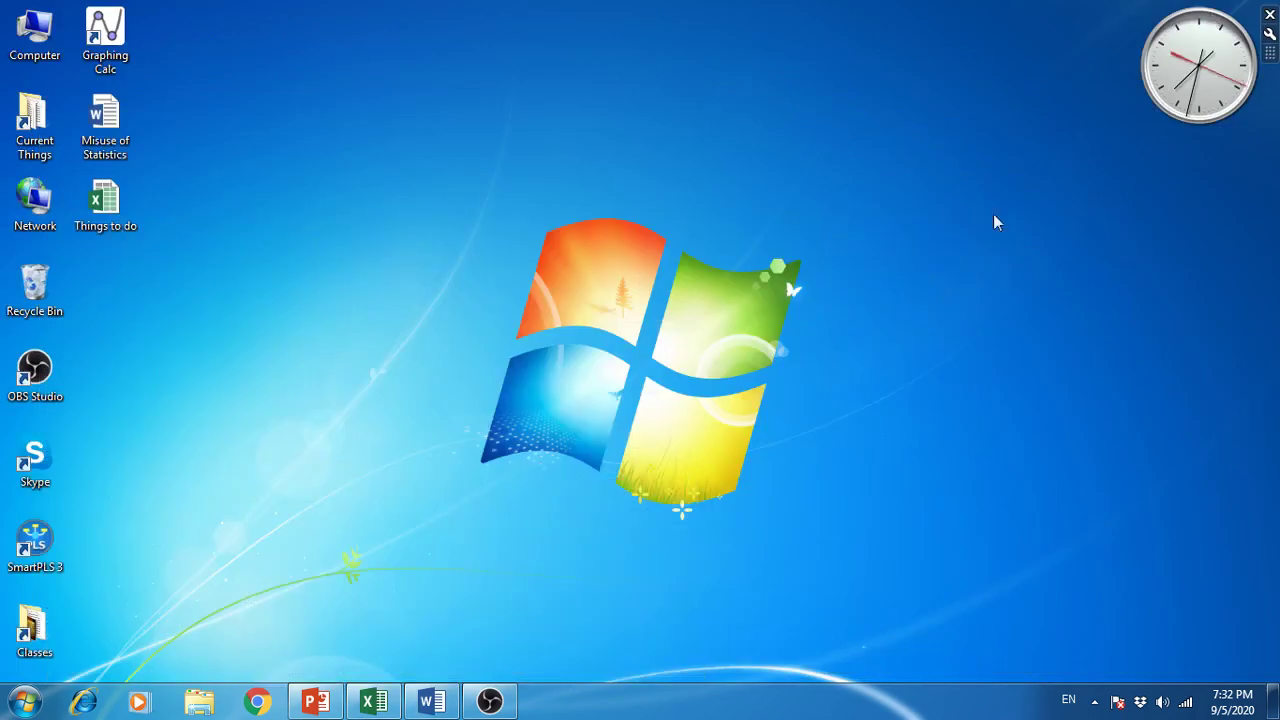